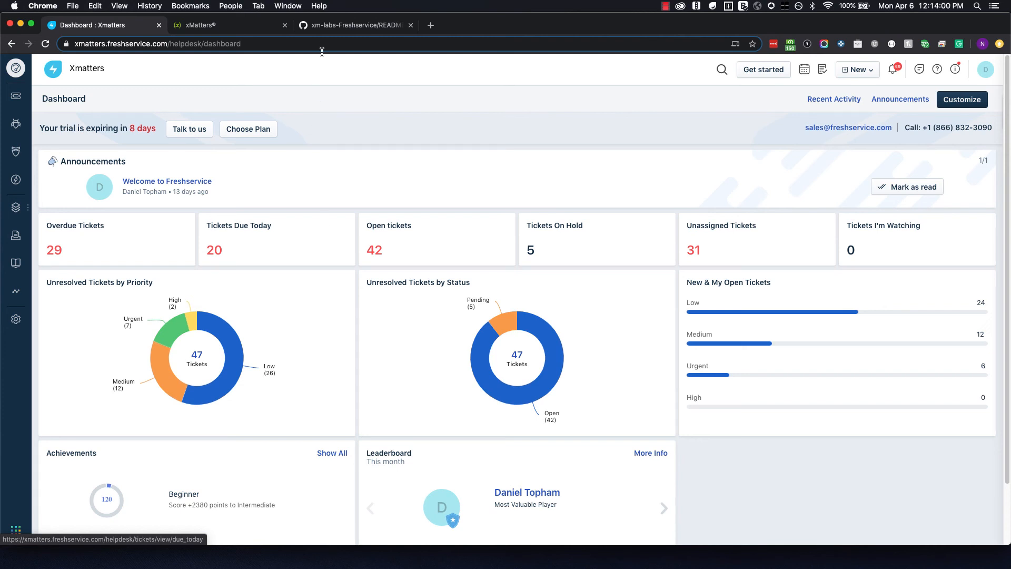
Switch to the xm-labs-Freshservice README tab and scroll down through it.
click(331, 29)
scroll(250, 324, down, 3)
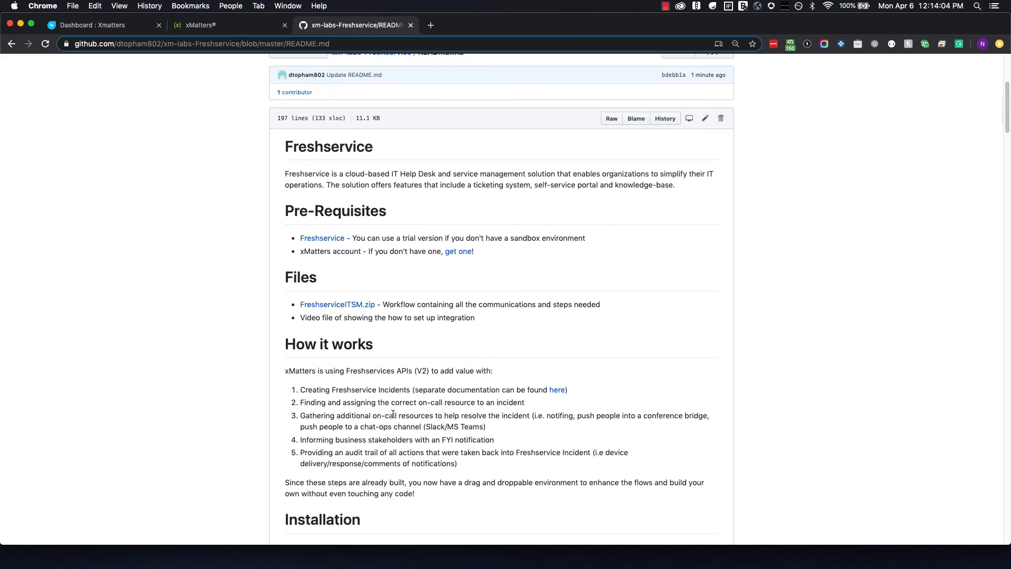
Highlight the How it works steps on assigning and gathering on-call resources and informing stakeholders.
drag(385, 403, 508, 405)
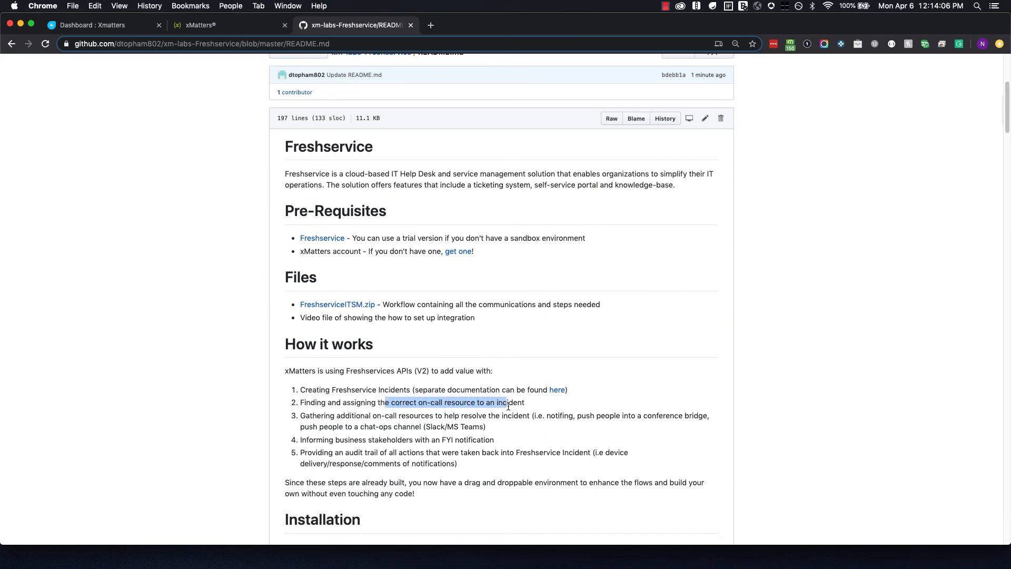
scroll(507, 406, down, 3)
click(402, 359)
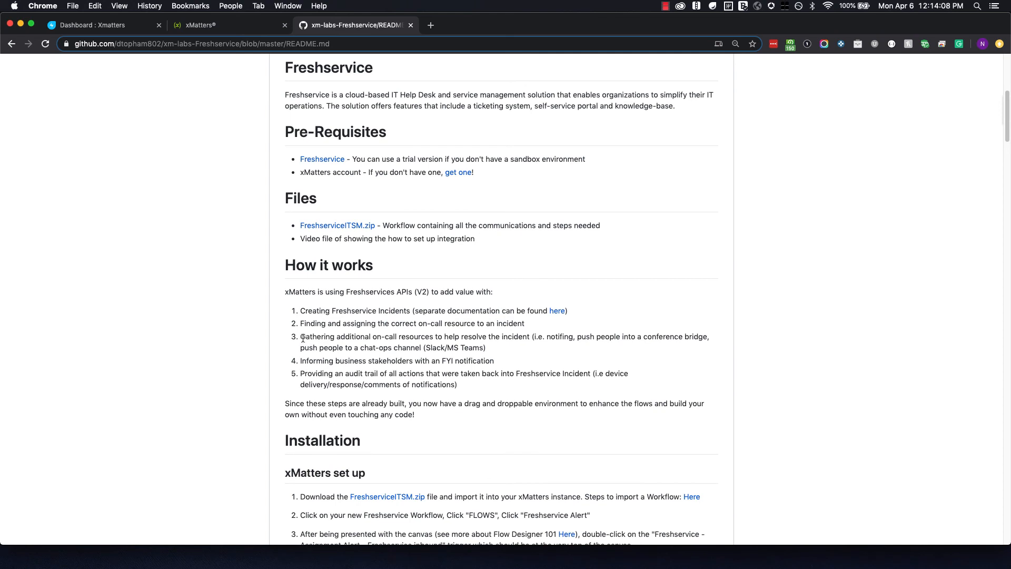
drag(302, 339, 445, 340)
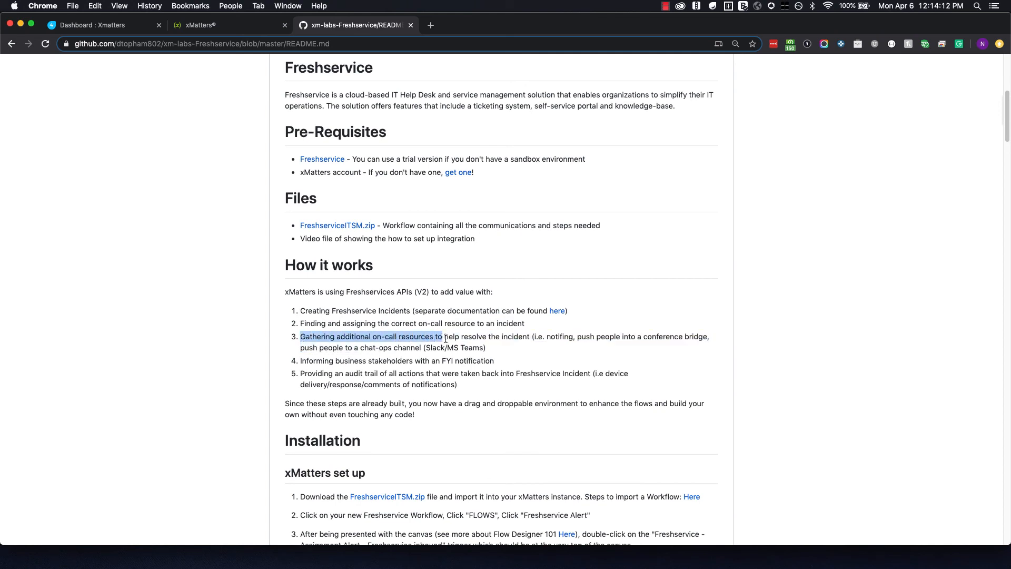
click(445, 340)
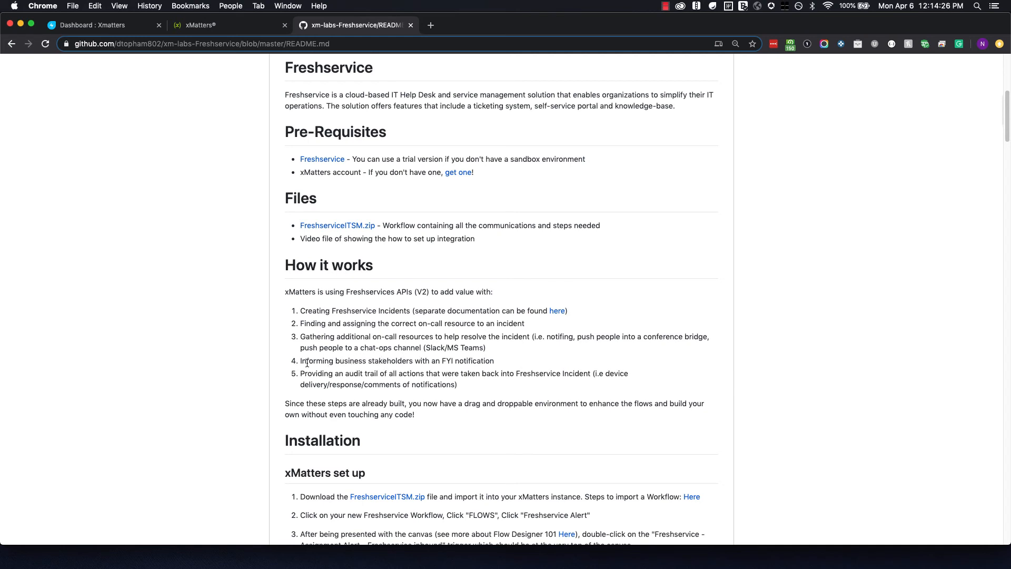
drag(302, 362, 413, 361)
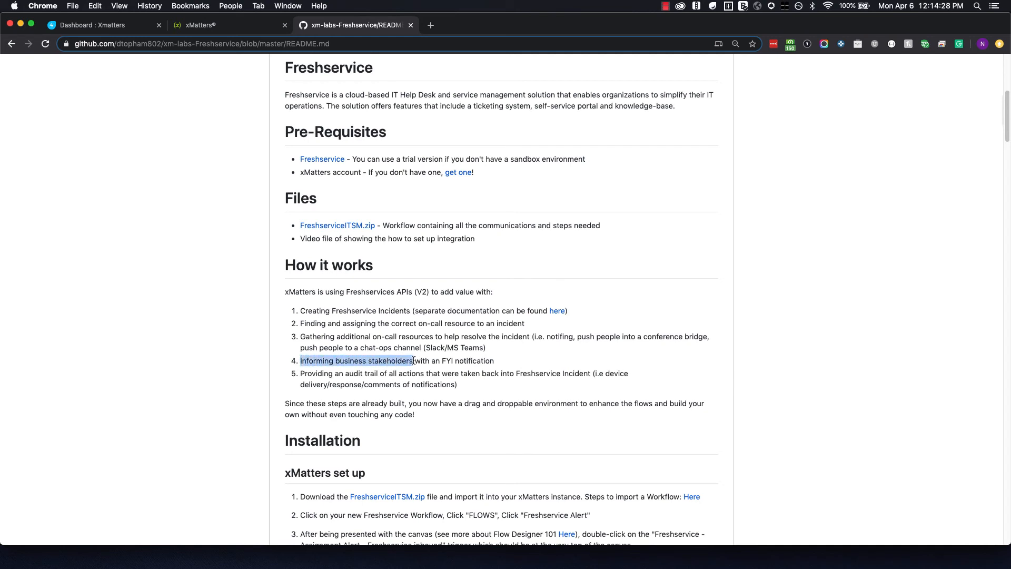
click(469, 362)
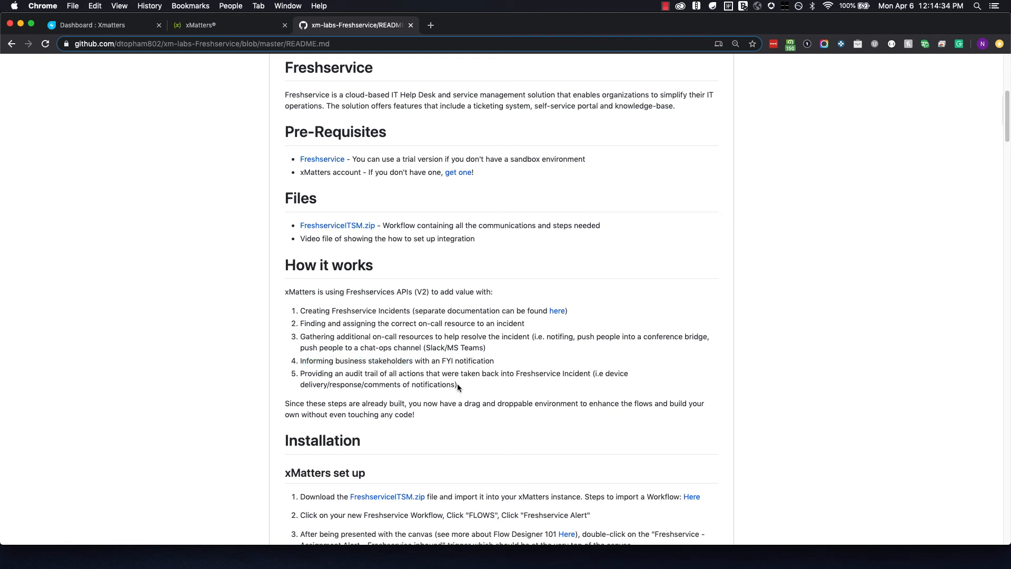
Highlight the step 5 audit-trail details, then open the FreshserviceITSM.zip file page.
drag(456, 384, 605, 376)
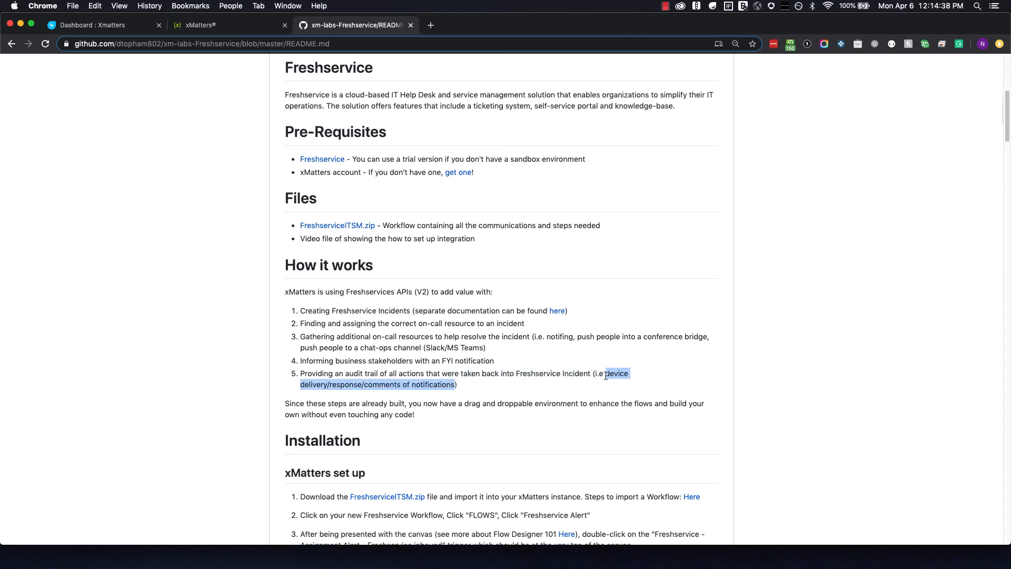
click(519, 372)
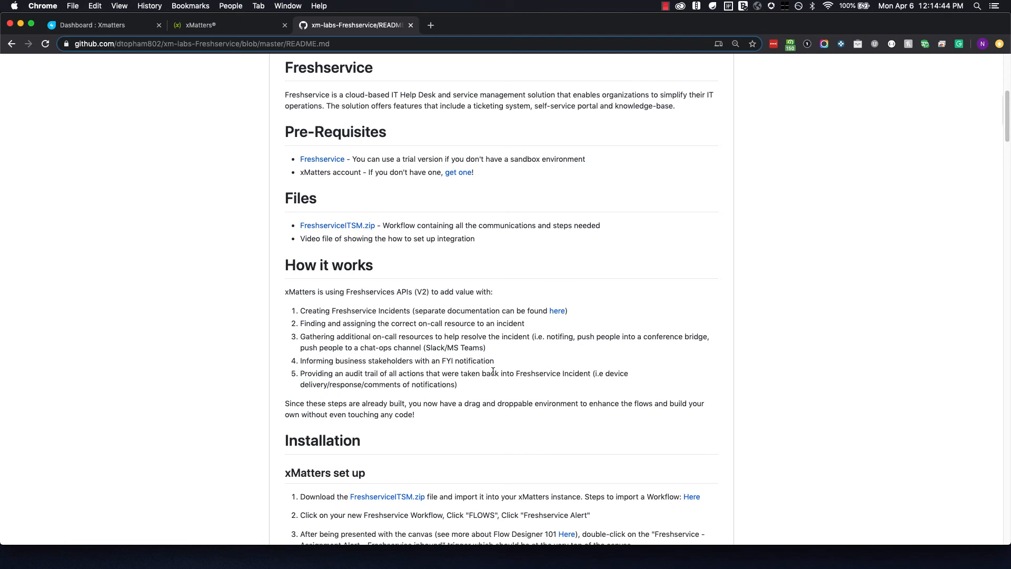
scroll(493, 372, up, 2)
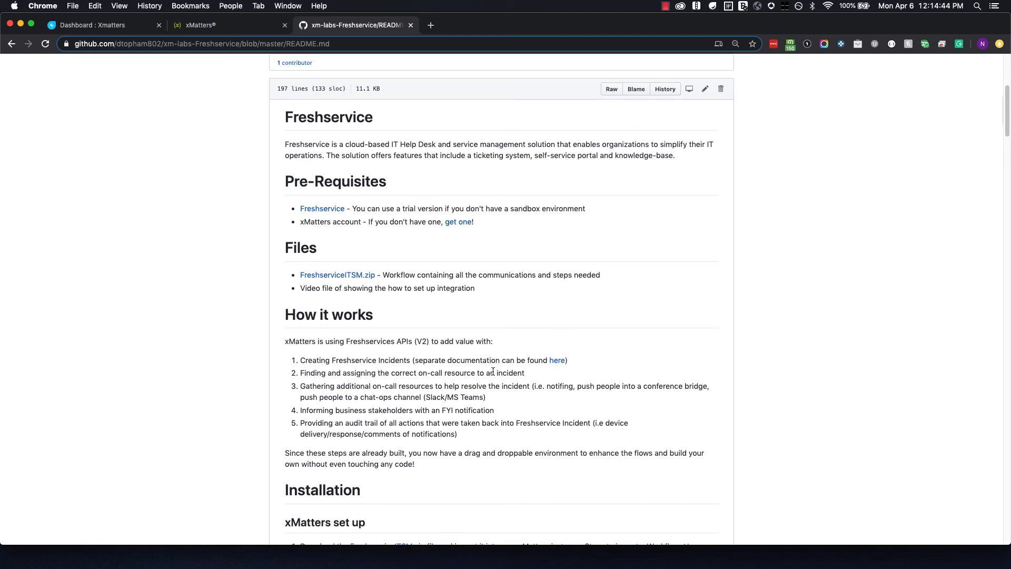
click(332, 275)
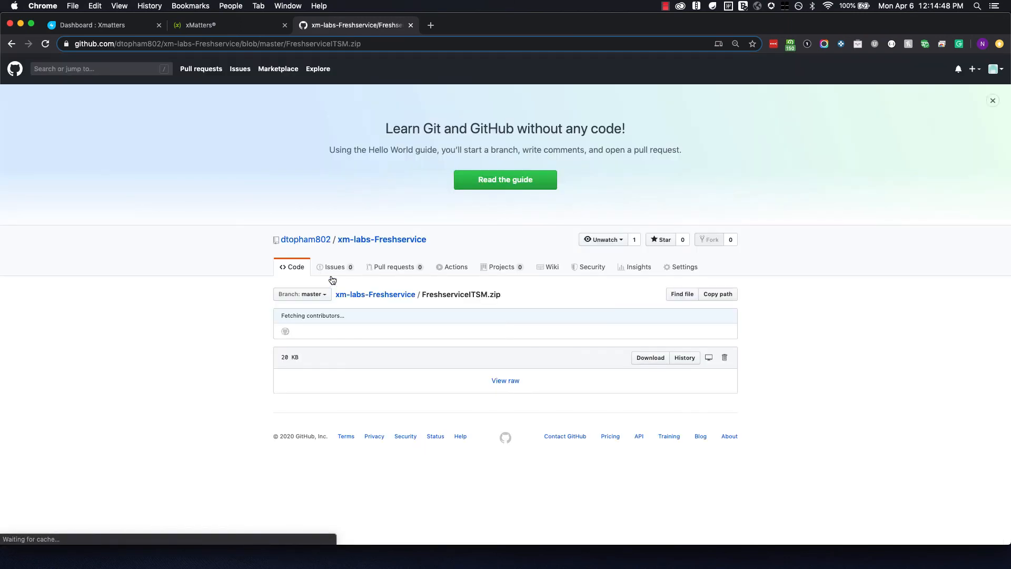
Download FreshserviceITSM.zip and switch back to the Freshservice dashboard tab.
click(652, 360)
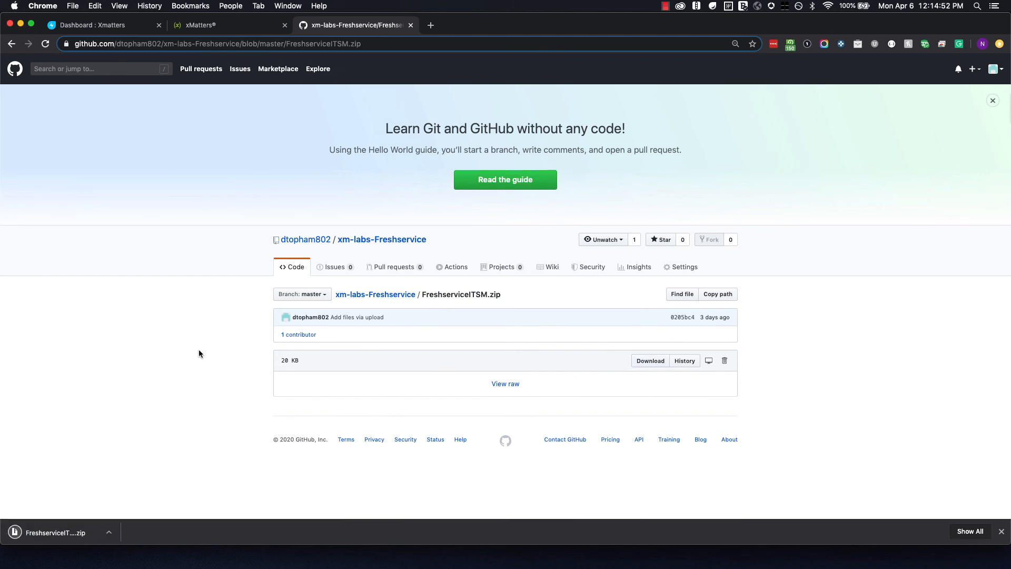
click(125, 27)
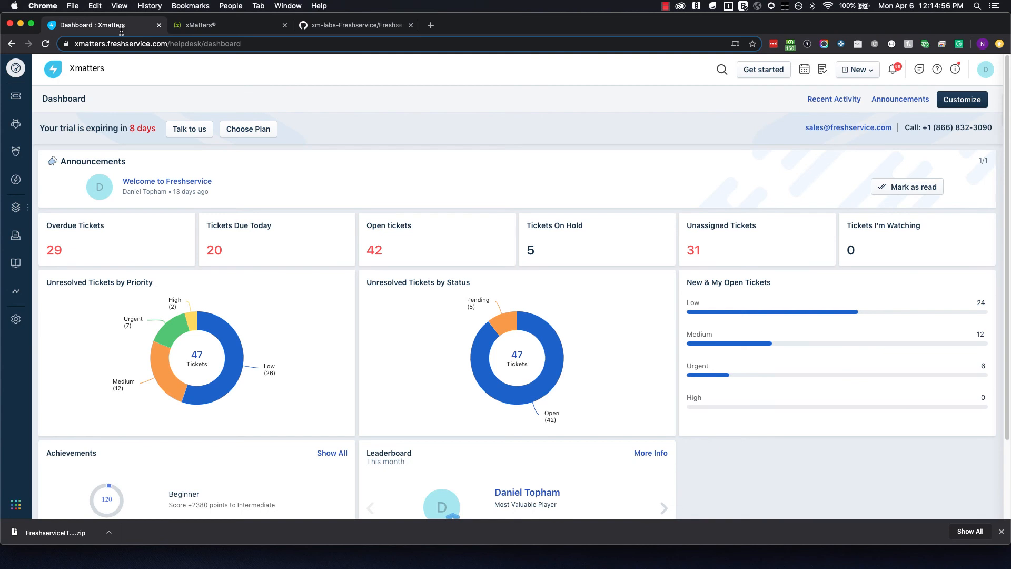
Switch to the xMatters tab and open Workflows > Workflows from the sidebar.
click(209, 26)
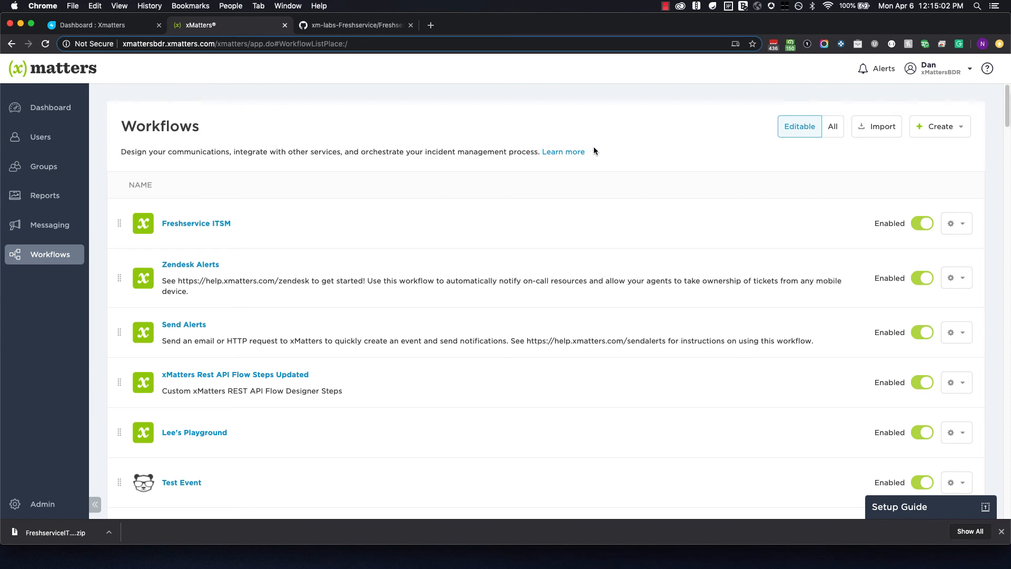
click(38, 259)
click(140, 152)
Import FreshserviceITSM.zip under the name 'Freshservice ITSM v2' and open the new workflow.
click(875, 130)
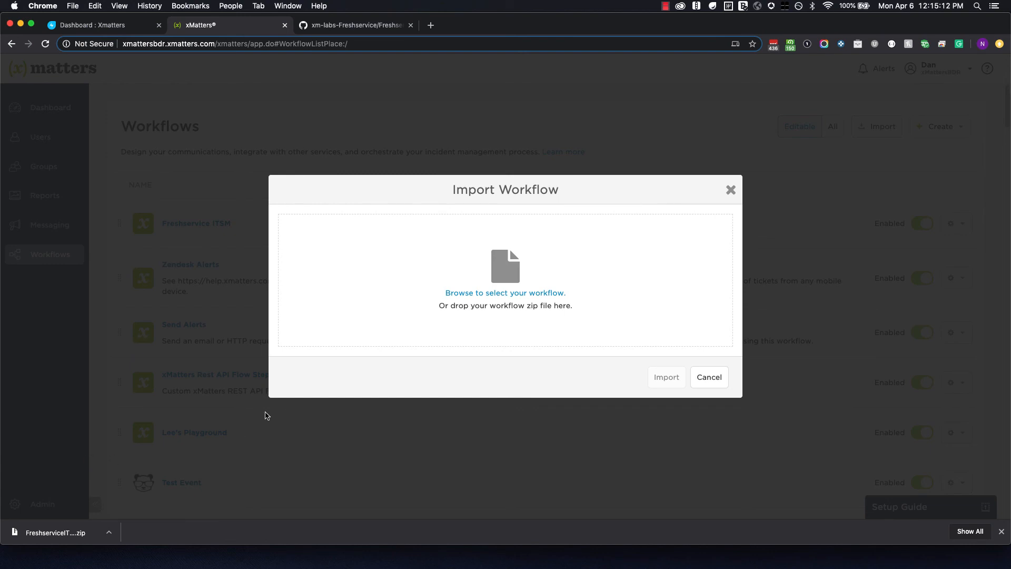
drag(82, 536, 504, 295)
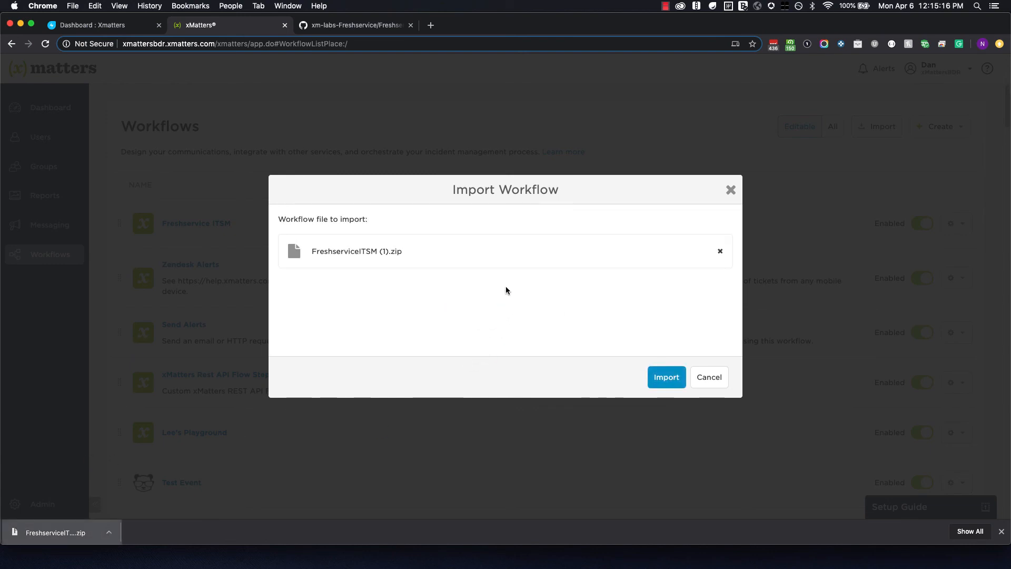
click(666, 380)
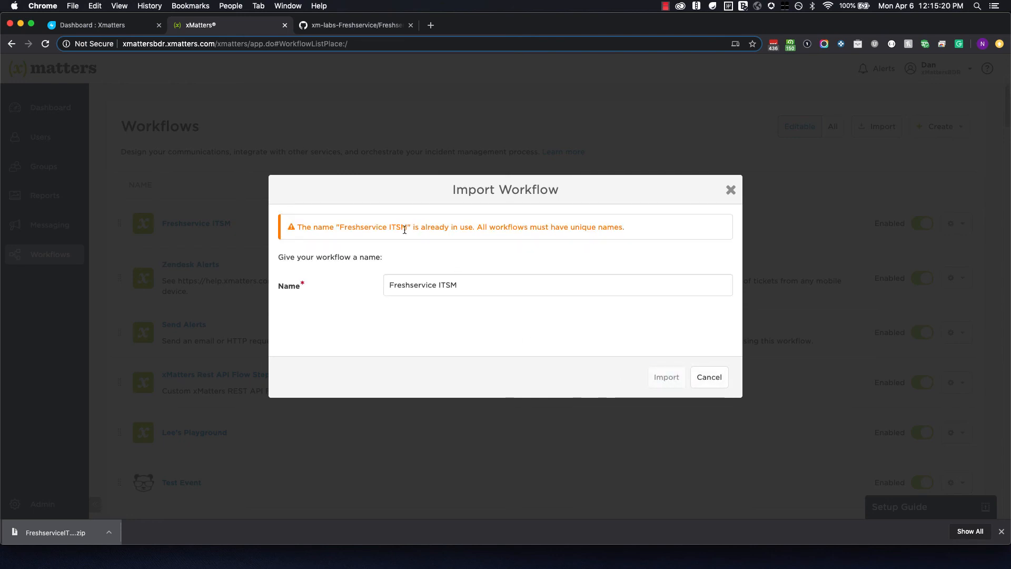
click(469, 286)
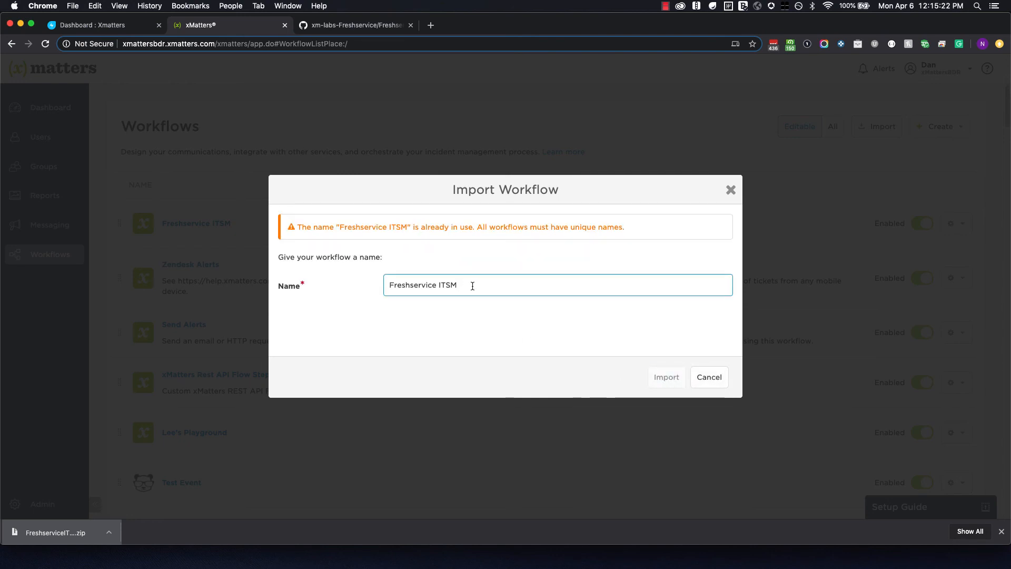
text(v2)
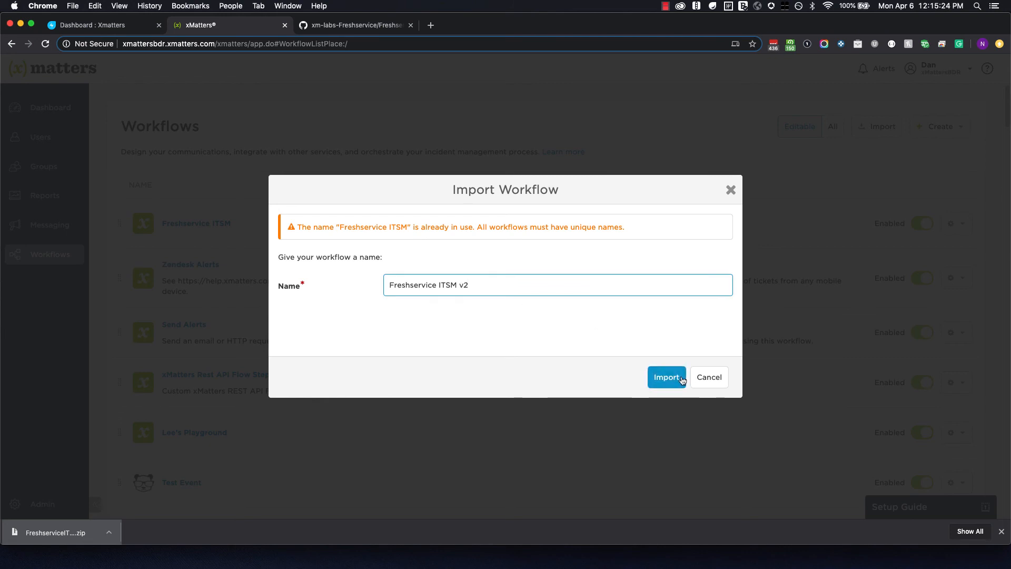
click(679, 379)
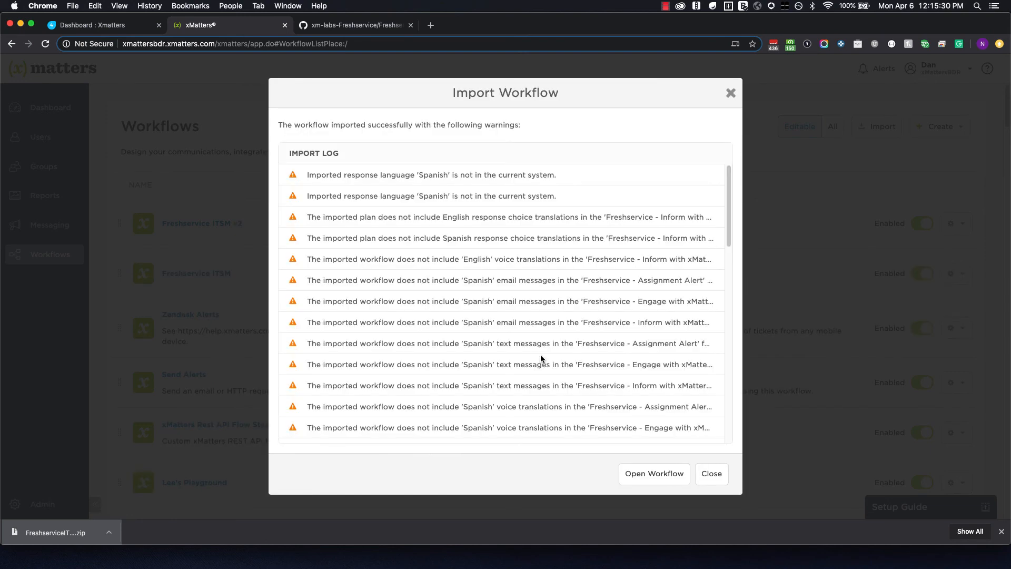
click(640, 476)
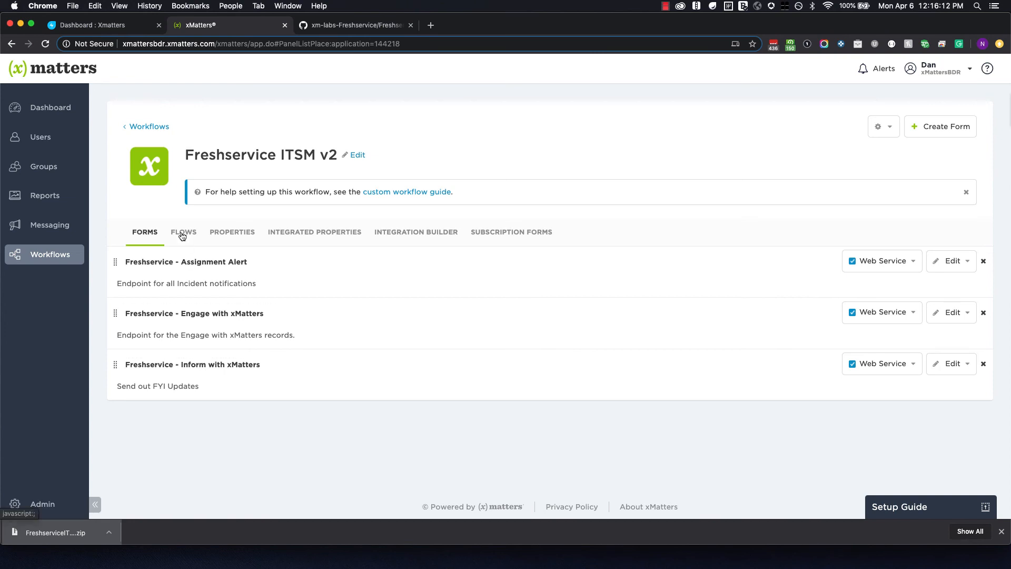
Open the Freshservice alert flow from the workflow's Flows list.
click(182, 235)
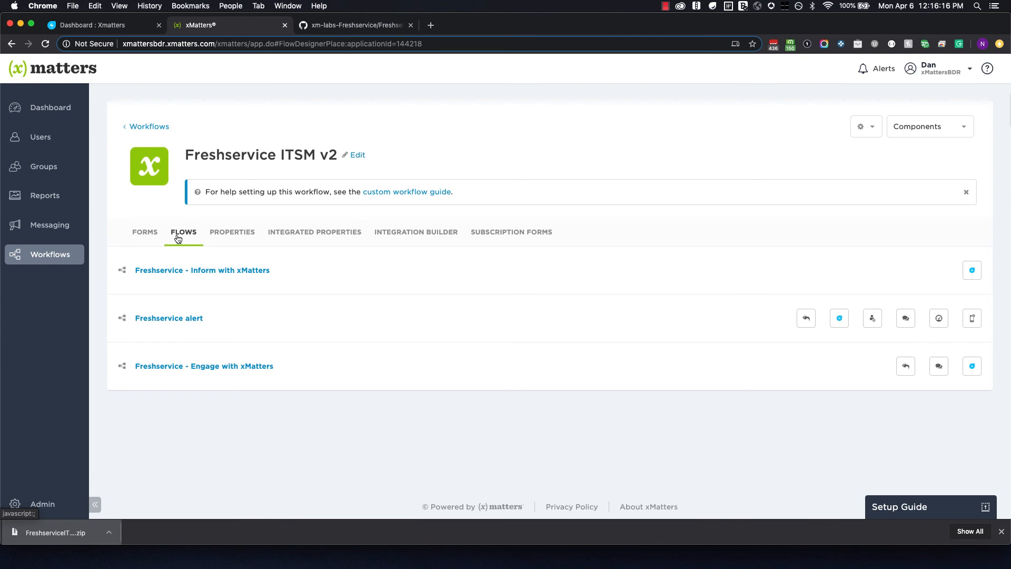
click(166, 319)
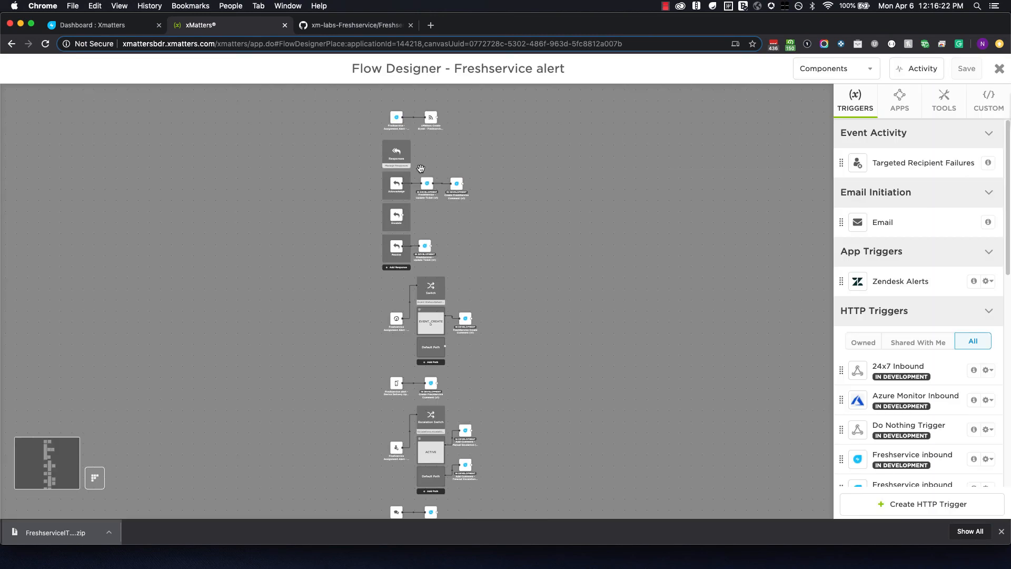
Review the Freshservice inbound trigger's authenticating-user settings, then close them and leave the designer.
scroll(421, 168, up, 5)
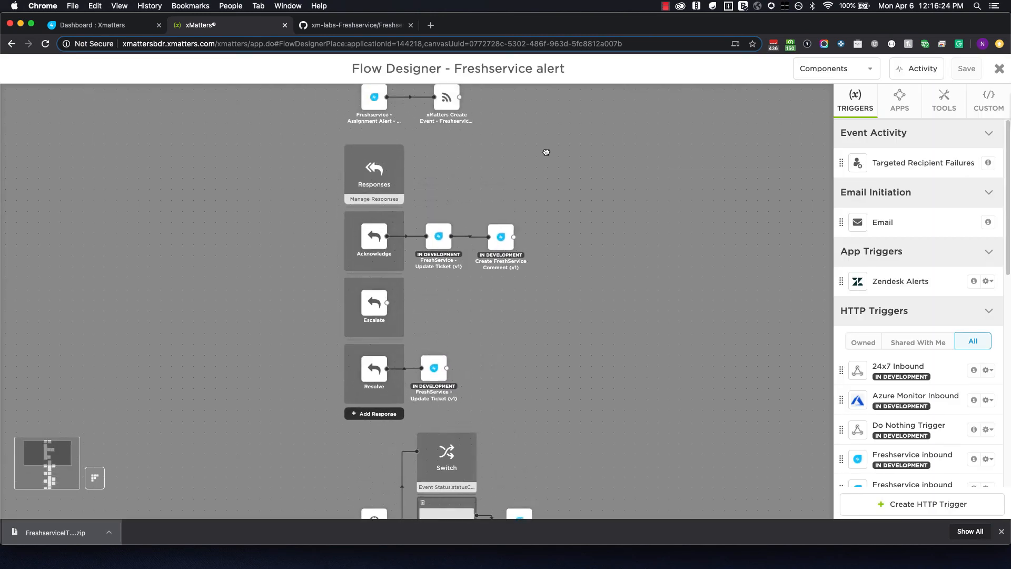
drag(546, 152, 550, 282)
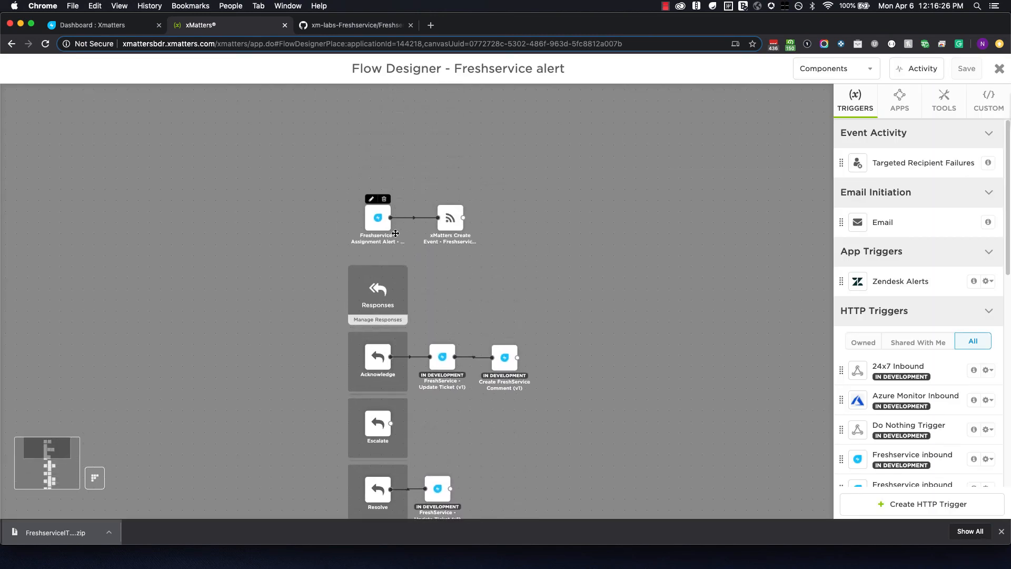
scroll(417, 249, up, 1)
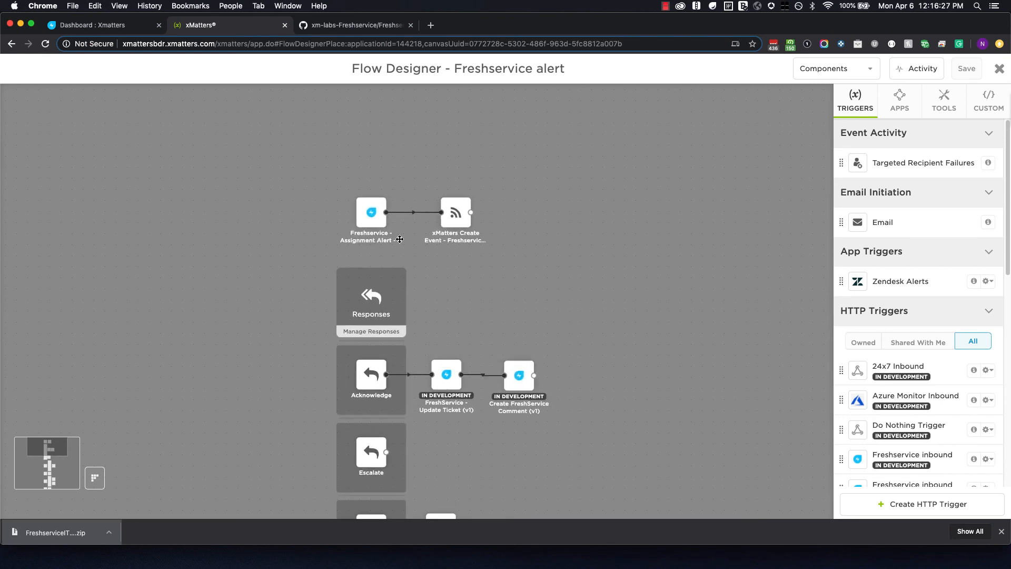
double_click(371, 212)
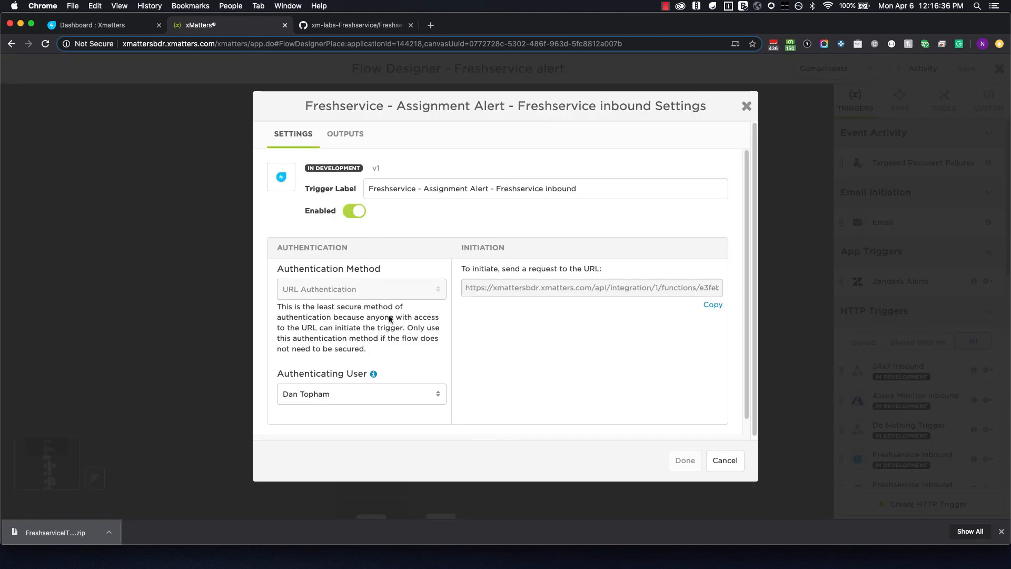
click(398, 392)
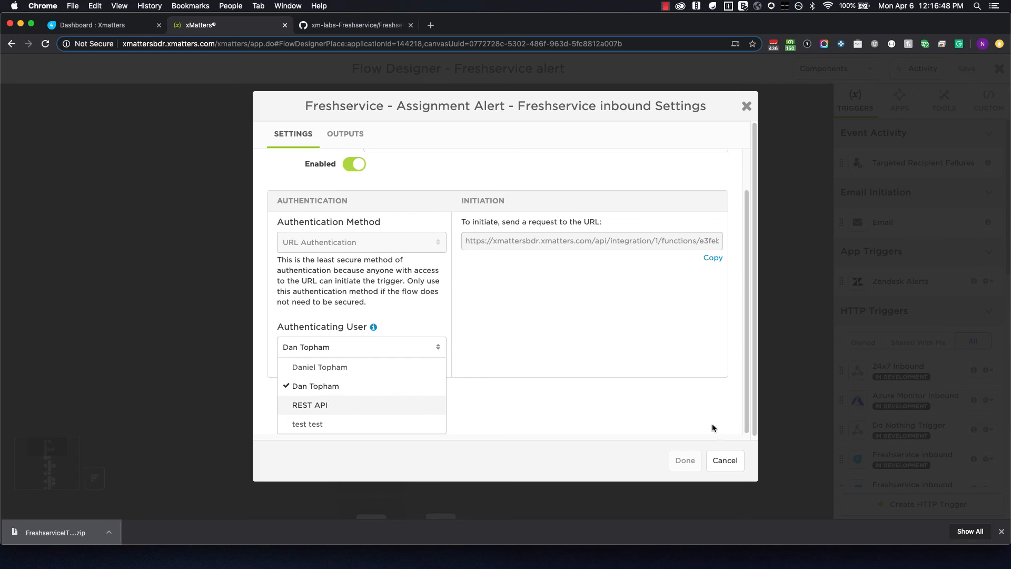
click(726, 461)
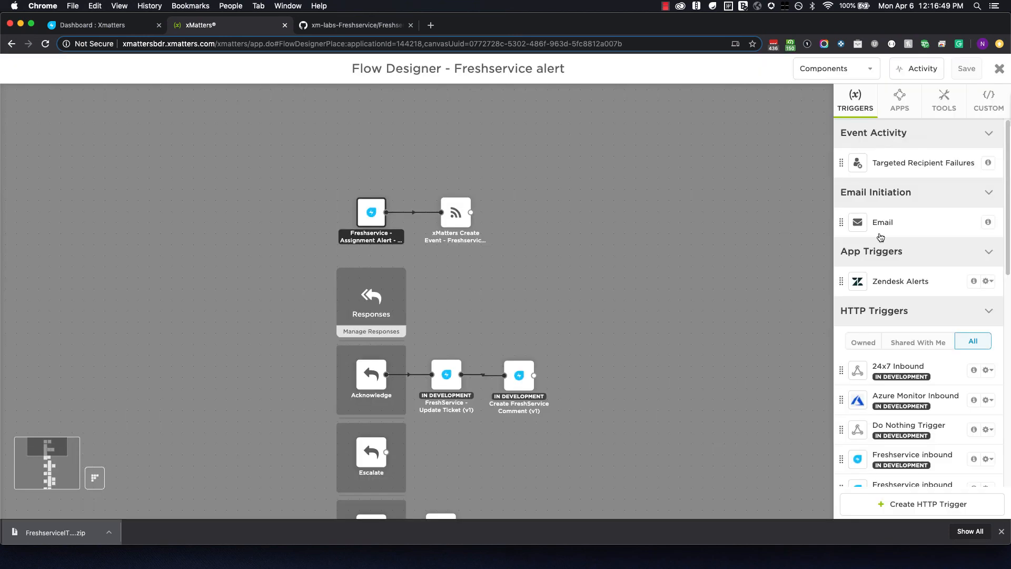
click(998, 69)
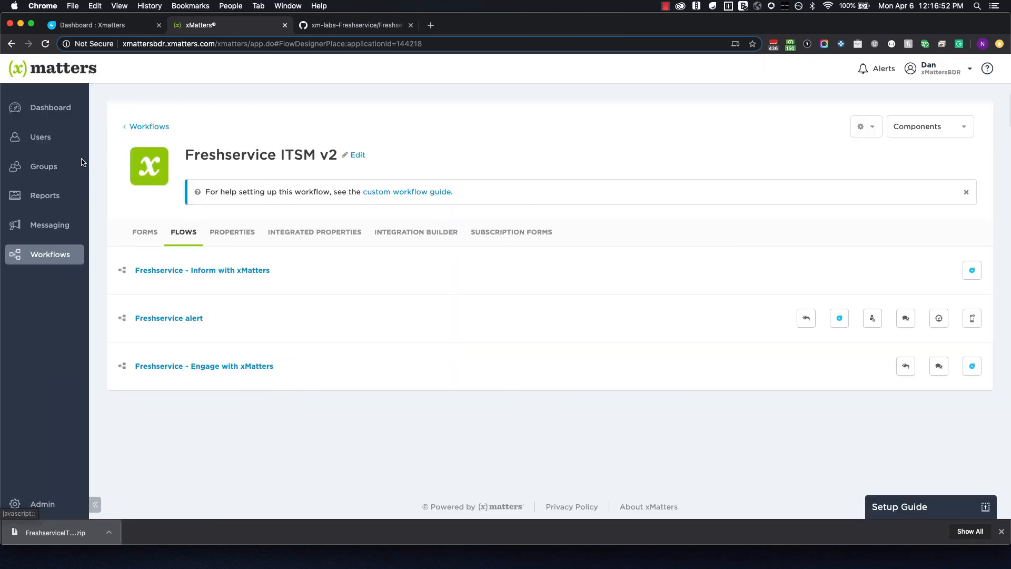
Open Users > Users and scroll through the 29 listed users.
click(45, 138)
click(114, 151)
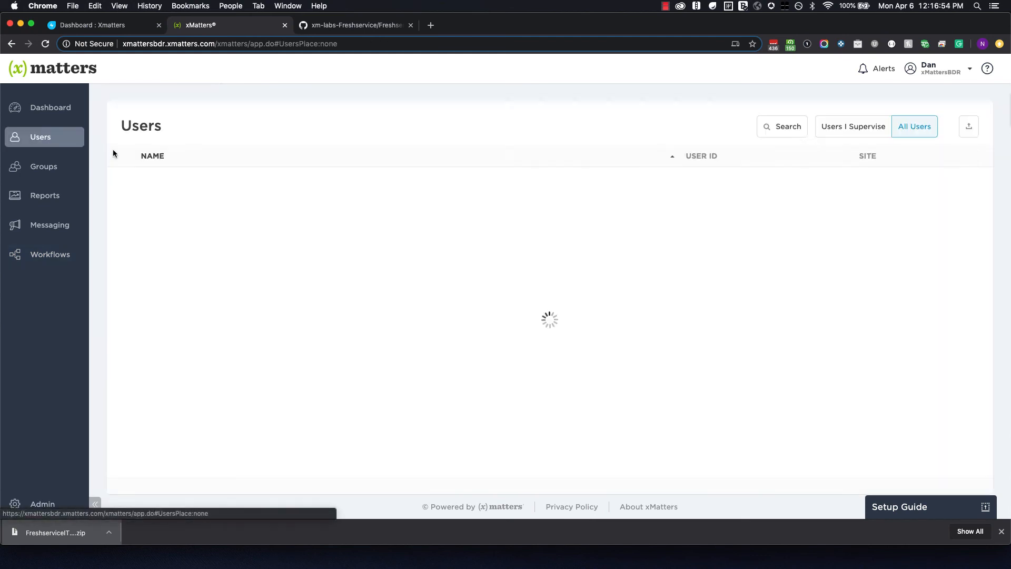
scroll(278, 254, down, 2)
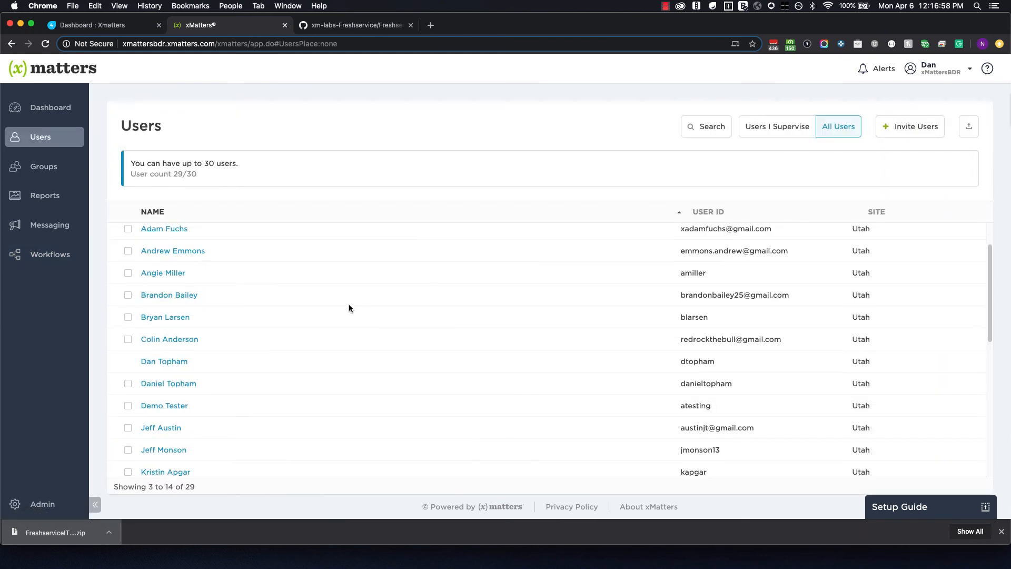
scroll(348, 305, down, 1)
scroll(349, 305, up, 3)
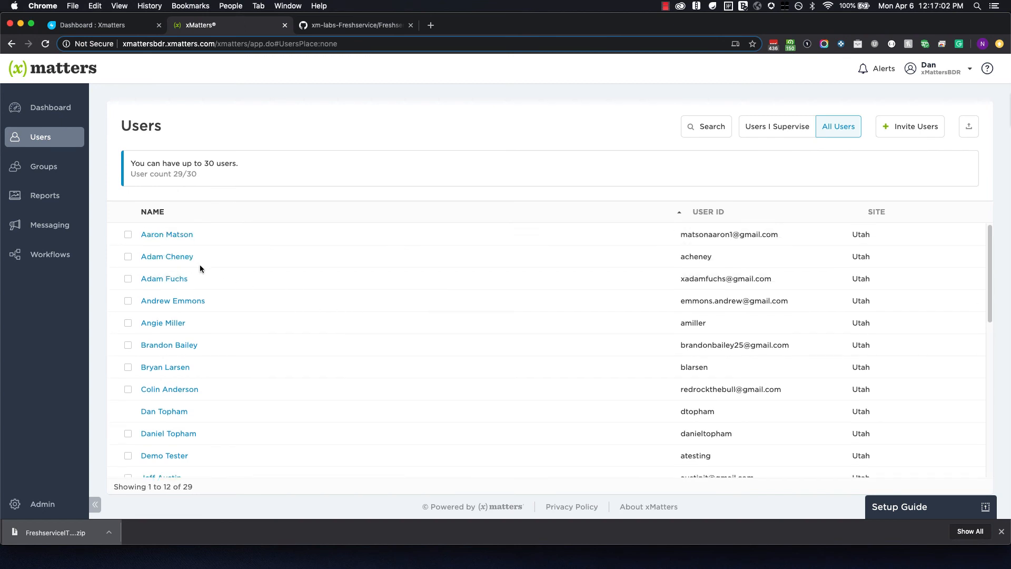
click(63, 256)
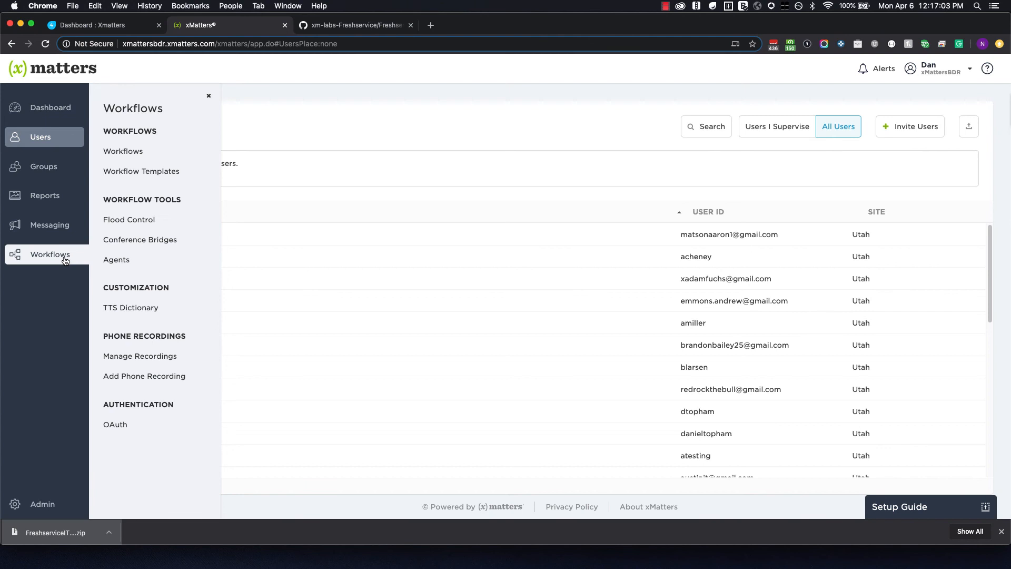
Open Editor Permissions for Freshservice ITSM v2 from its gear menu in the Workflows list.
click(122, 156)
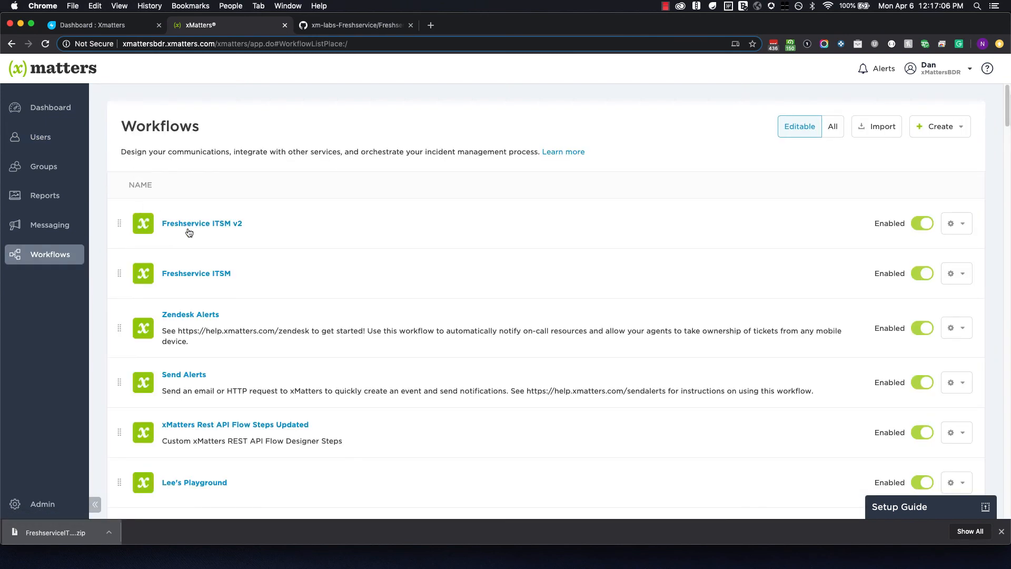
click(954, 223)
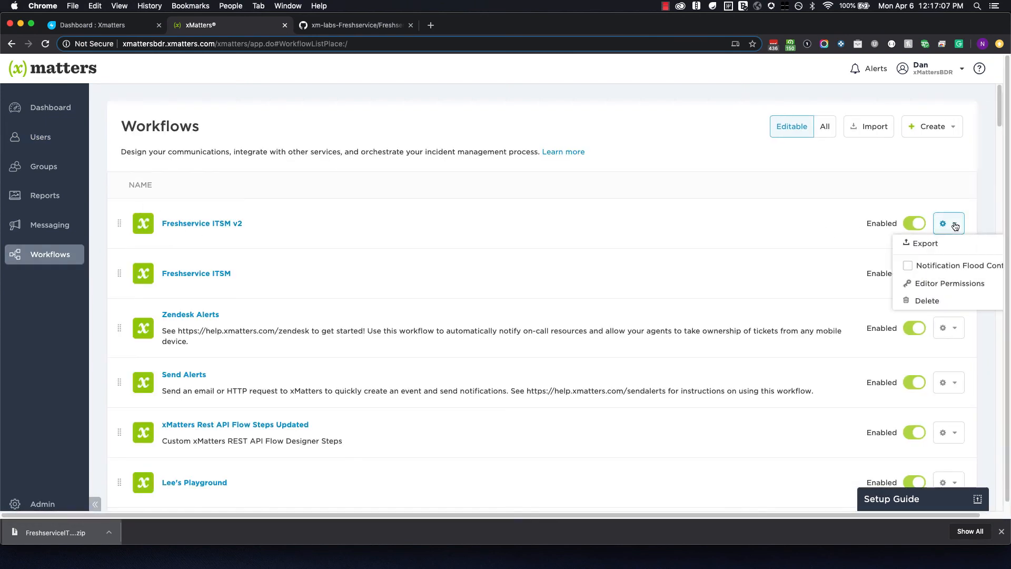
click(941, 285)
Search 'api' and give the REST API user editor permission.
click(537, 181)
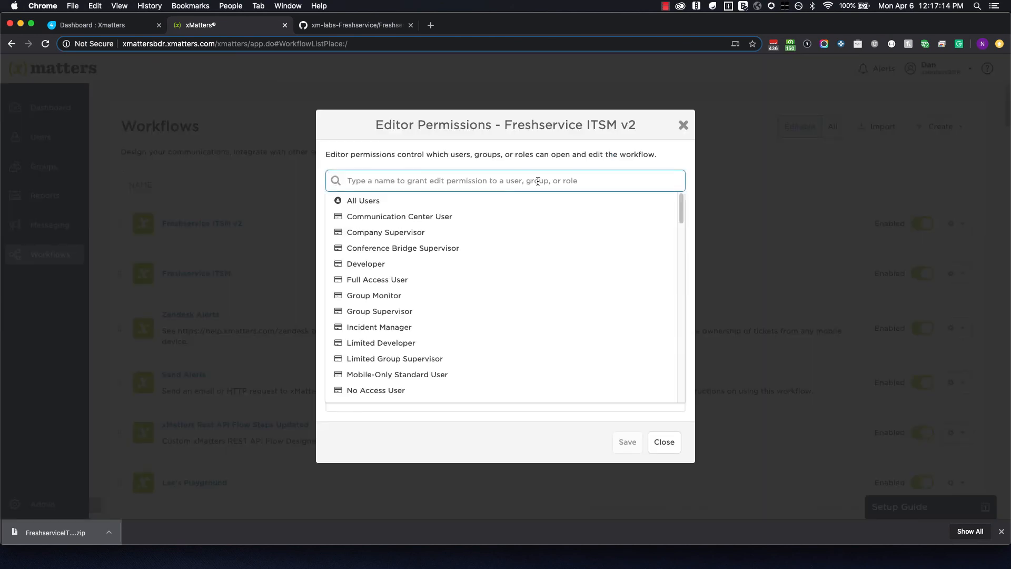
text(api)
key(BackSpace)
key(BackSpace)
key(BackSpace)
text(a)
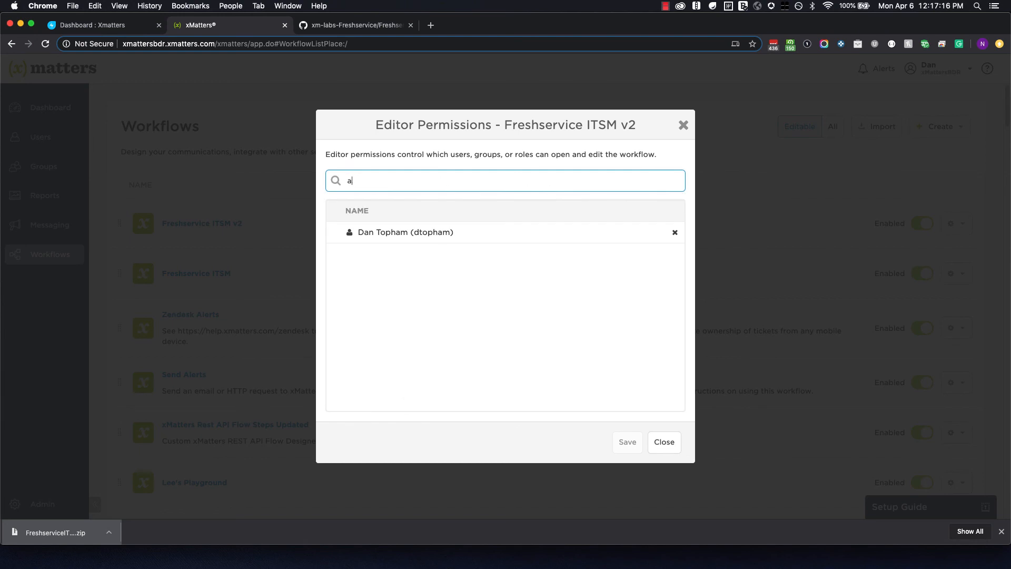
text(pi)
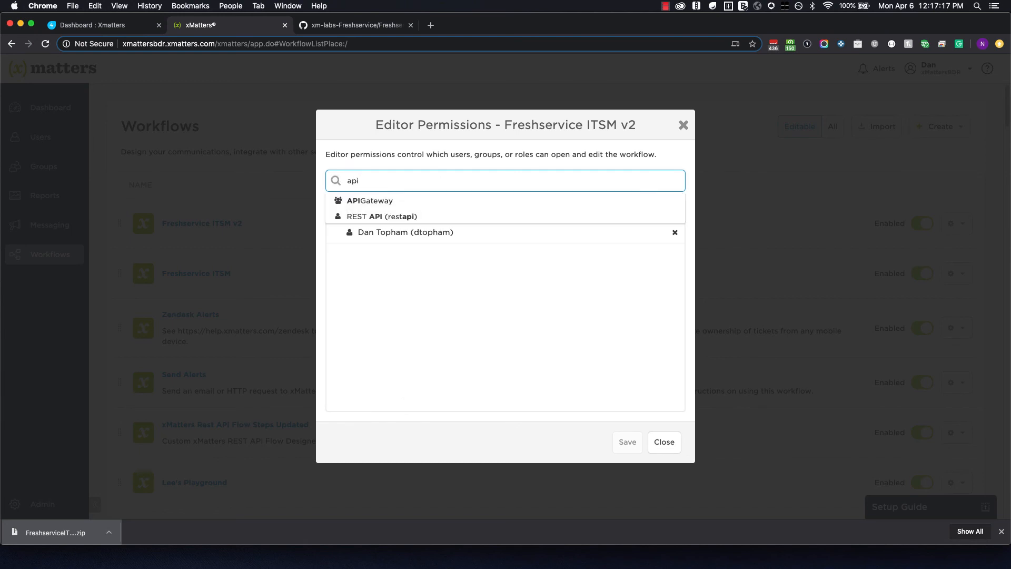
click(519, 214)
Add the REST Web Service User role as editor and save the permissions.
click(448, 176)
text(est)
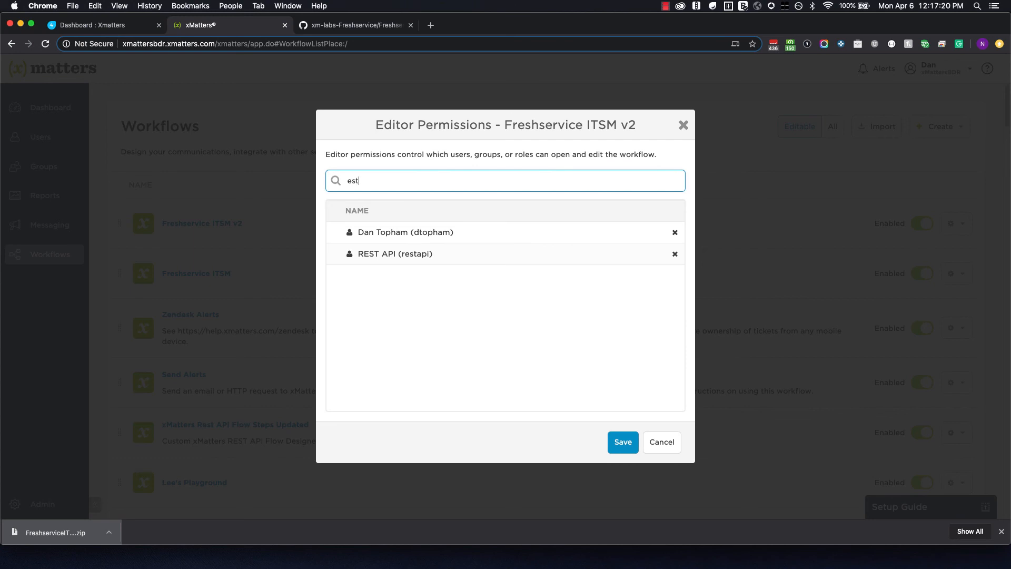
key(BackSpace)
key(BackSpace)
key(BackSpace)
text(re)
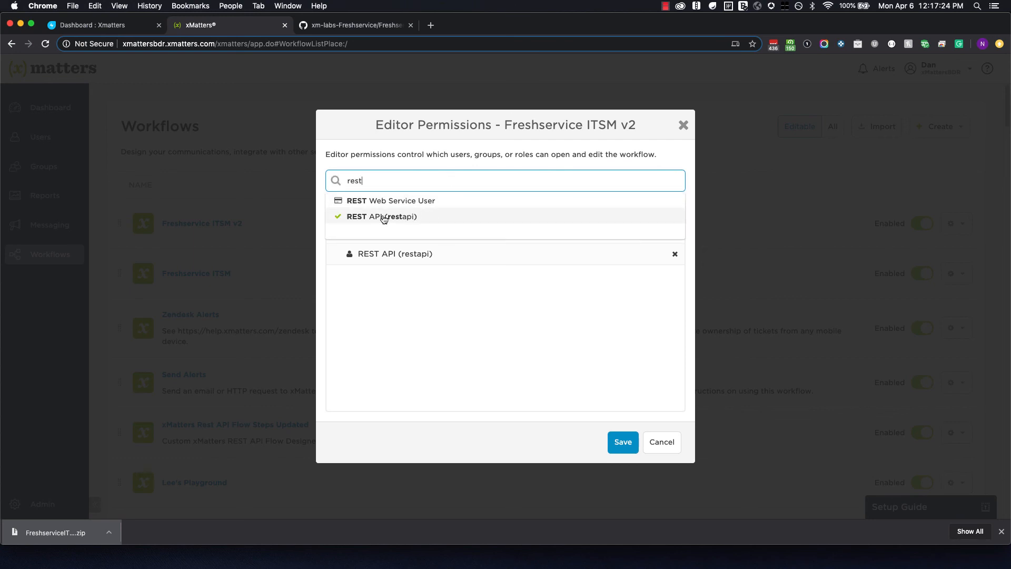
click(387, 202)
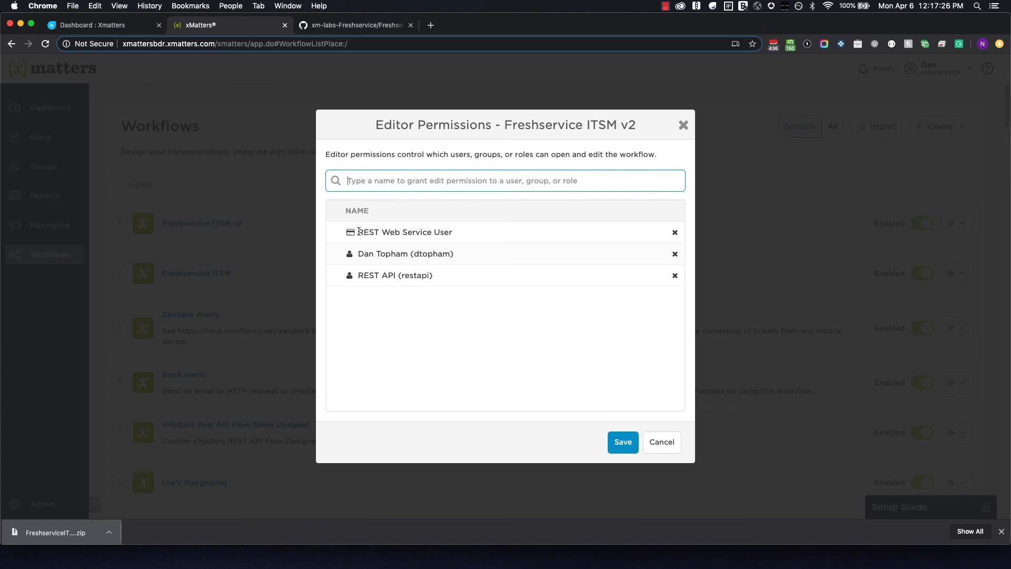
drag(358, 231, 453, 232)
click(440, 232)
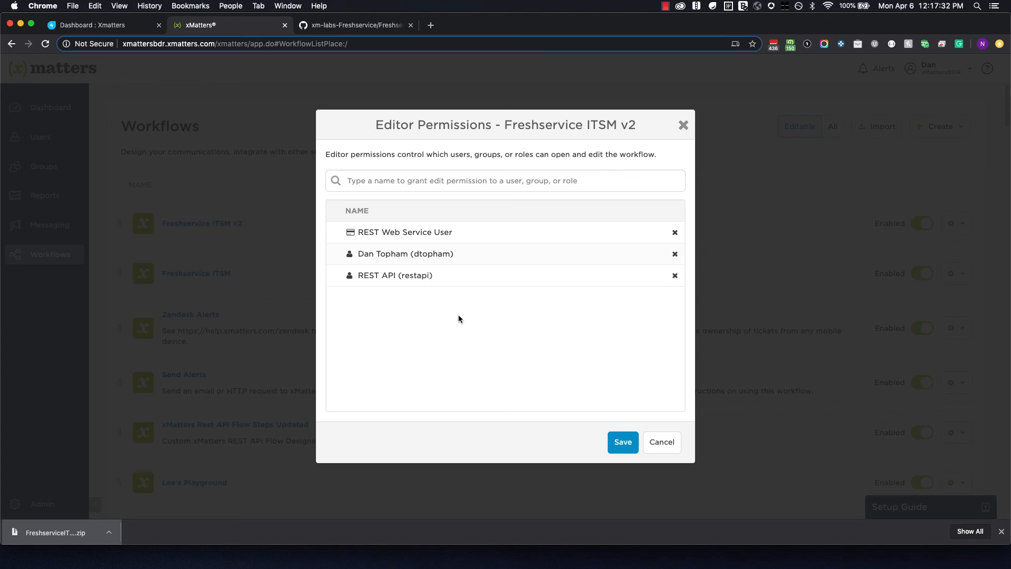
click(624, 449)
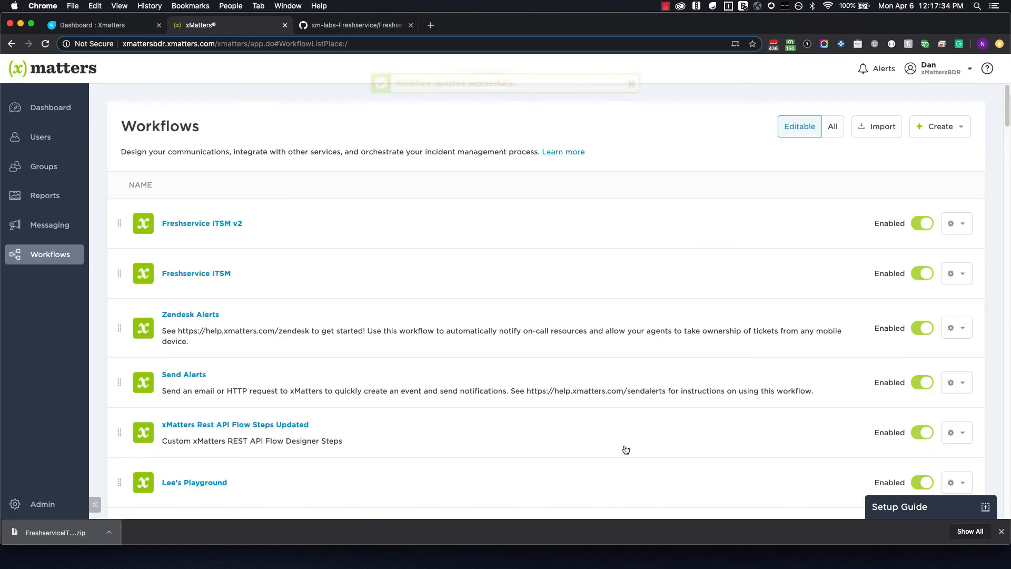
Open Freshservice ITSM v2 and add REST Web Service User as a sender of the Assignment Alert form.
click(221, 225)
click(919, 266)
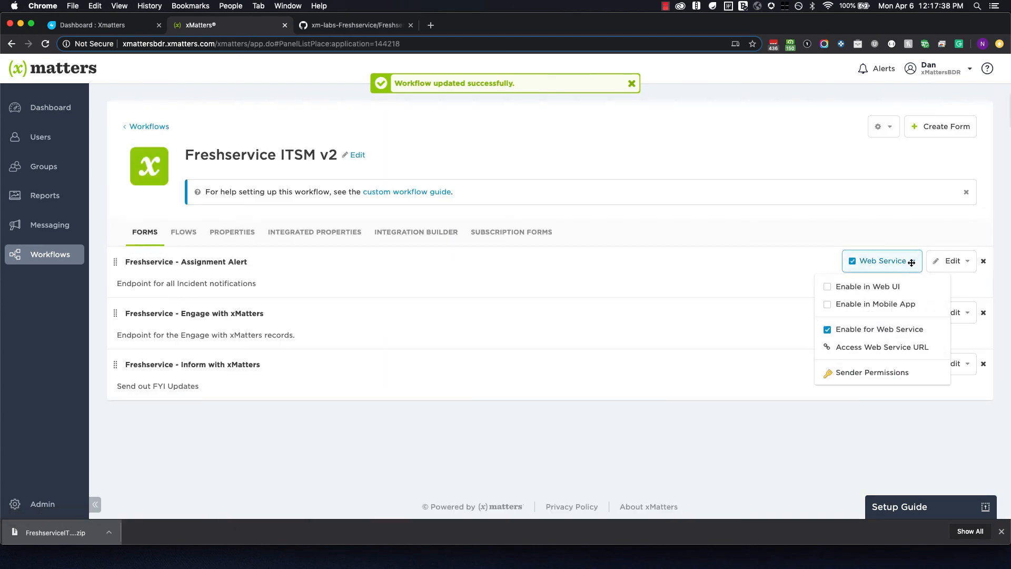
click(861, 374)
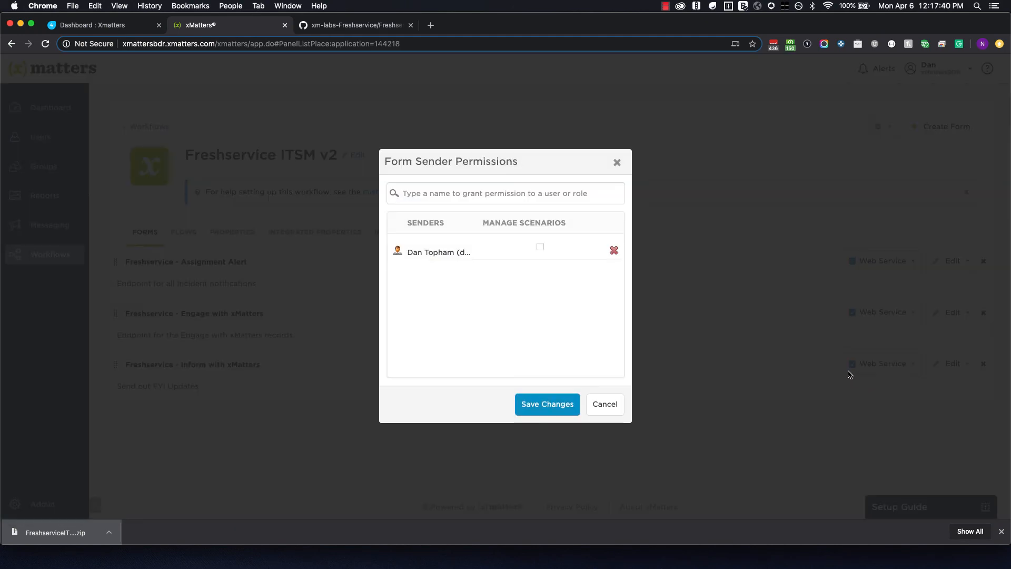
click(485, 194)
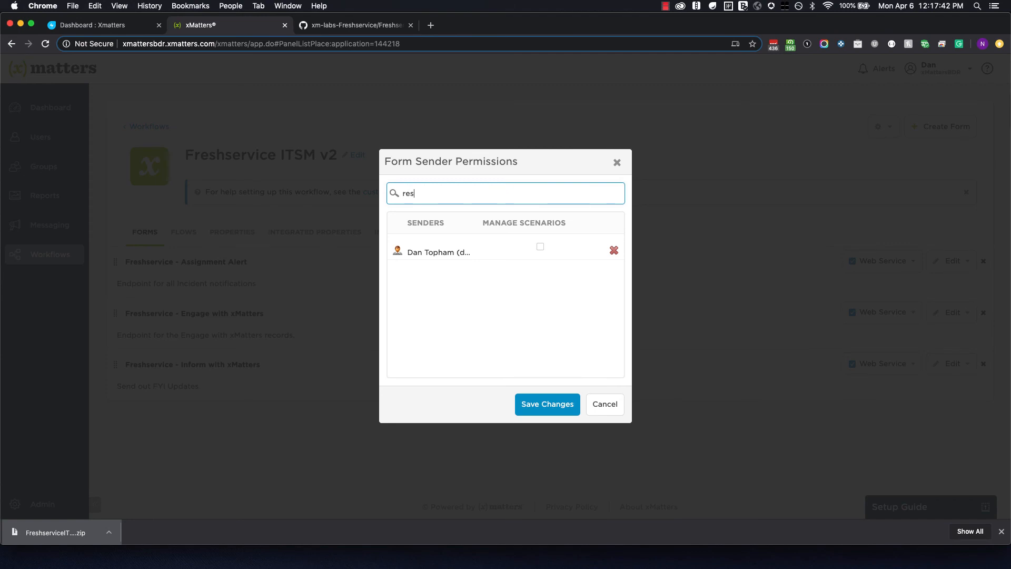
click(481, 235)
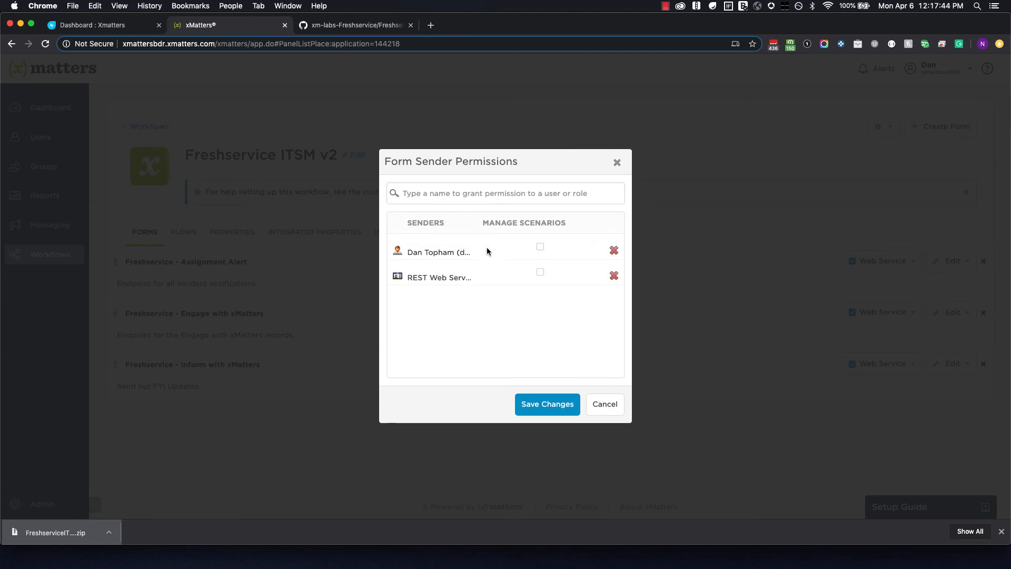
click(569, 408)
Grant REST Web Service User sender permission on the Engage with xMatters form.
click(907, 318)
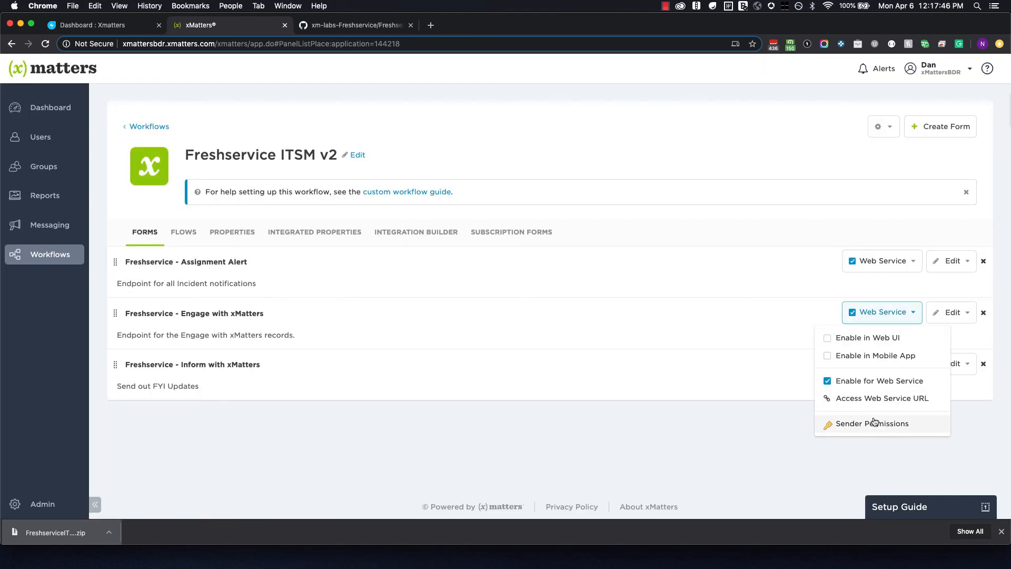
click(889, 422)
click(474, 193)
text(rest)
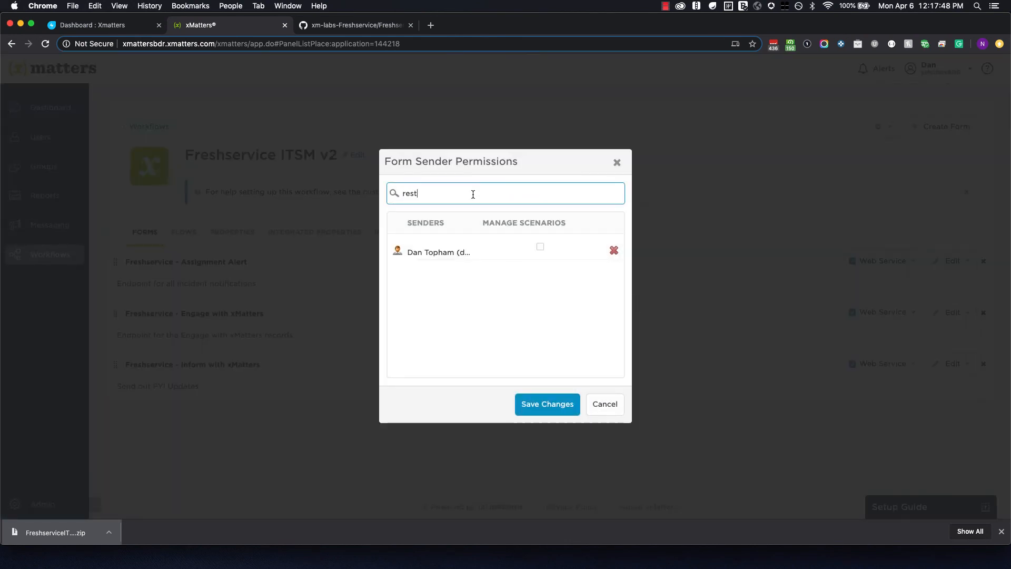
click(474, 235)
click(535, 401)
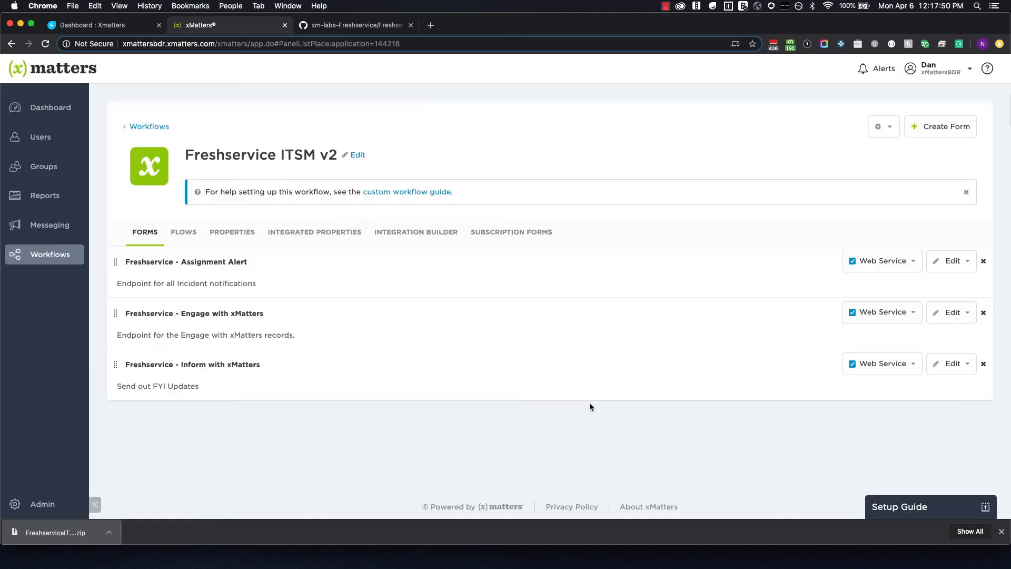
Grant REST Web Service User sender permission on the Inform with xMatters form, then list the flows.
click(911, 364)
click(874, 474)
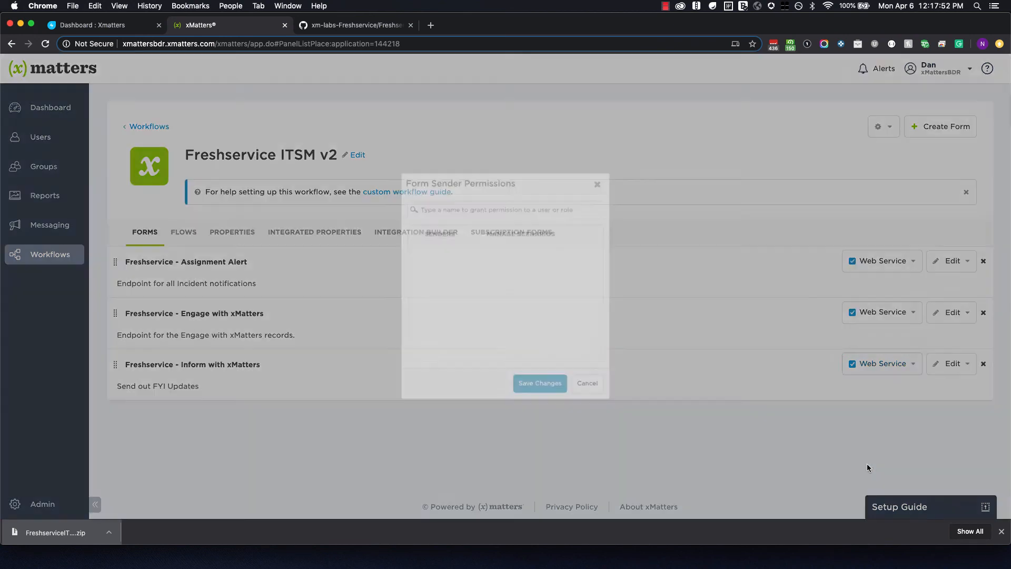
click(450, 193)
text(rest)
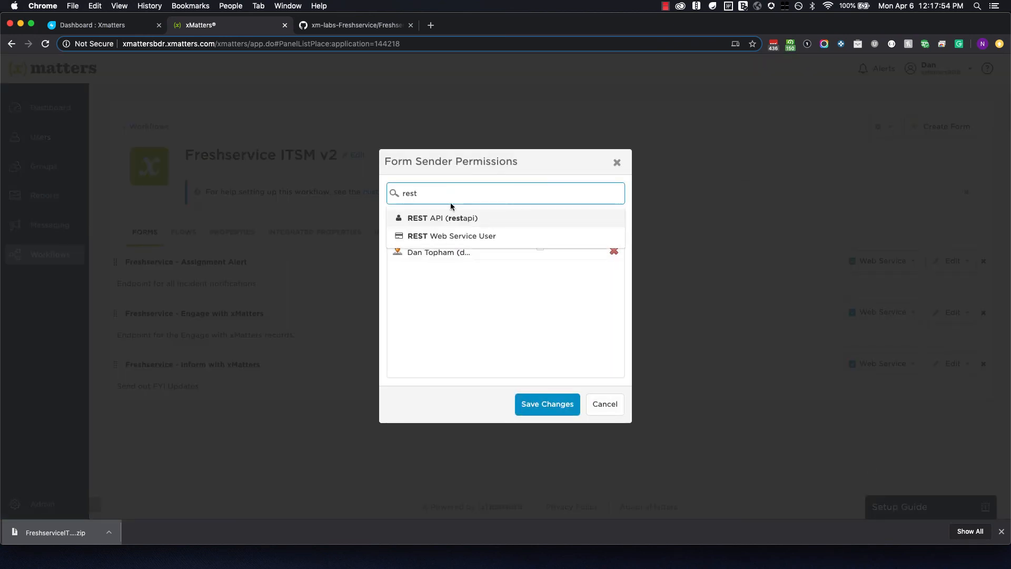
click(451, 235)
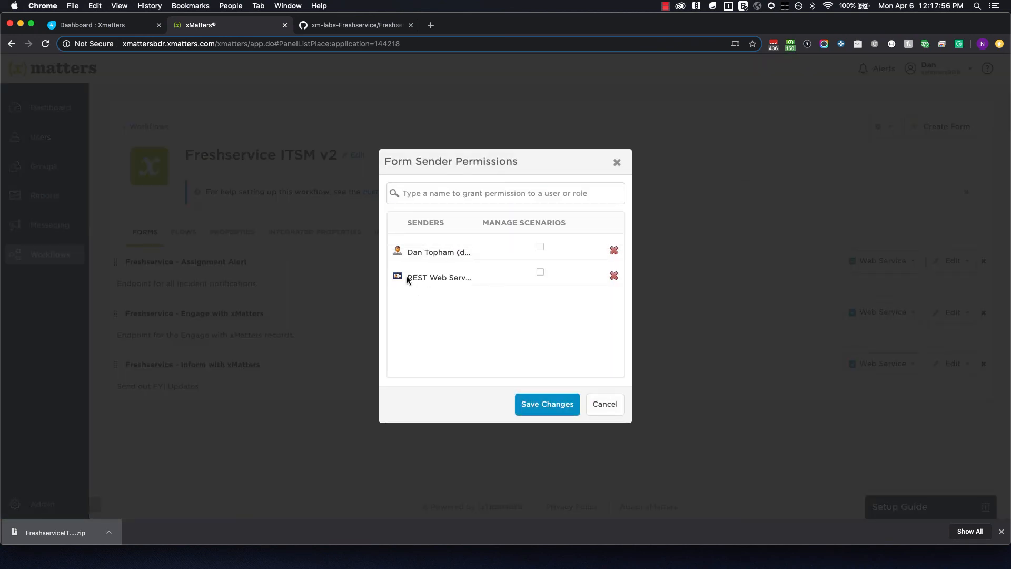
drag(408, 278, 455, 278)
click(447, 276)
click(526, 403)
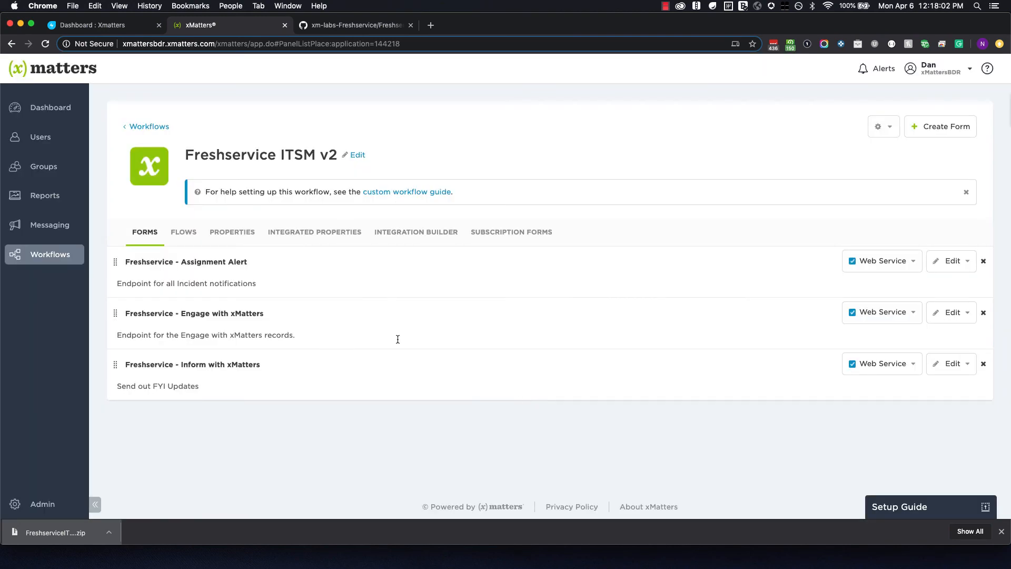
click(188, 233)
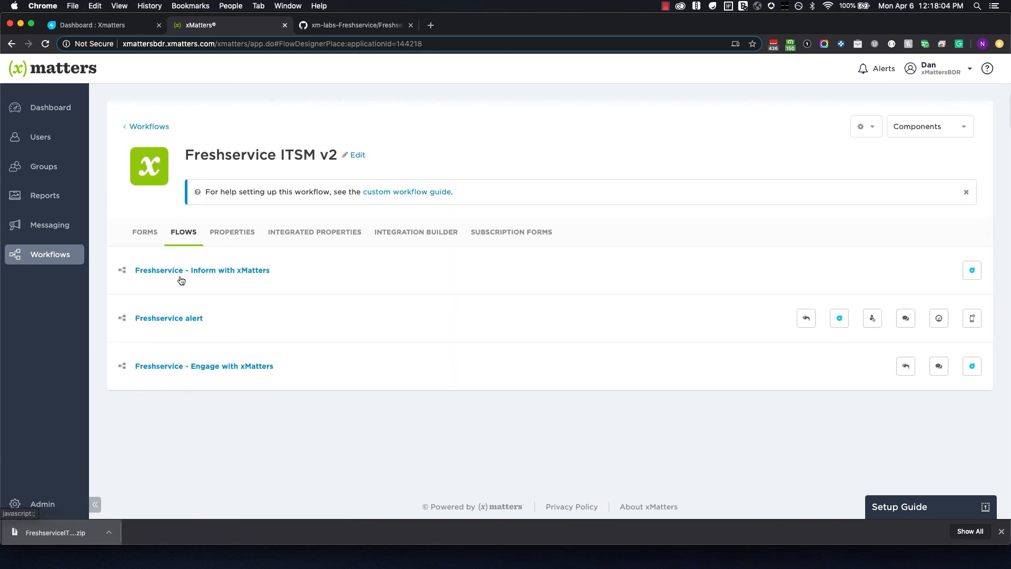
Open the Freshservice alert flow's trigger settings and copy its initiation URL.
click(164, 319)
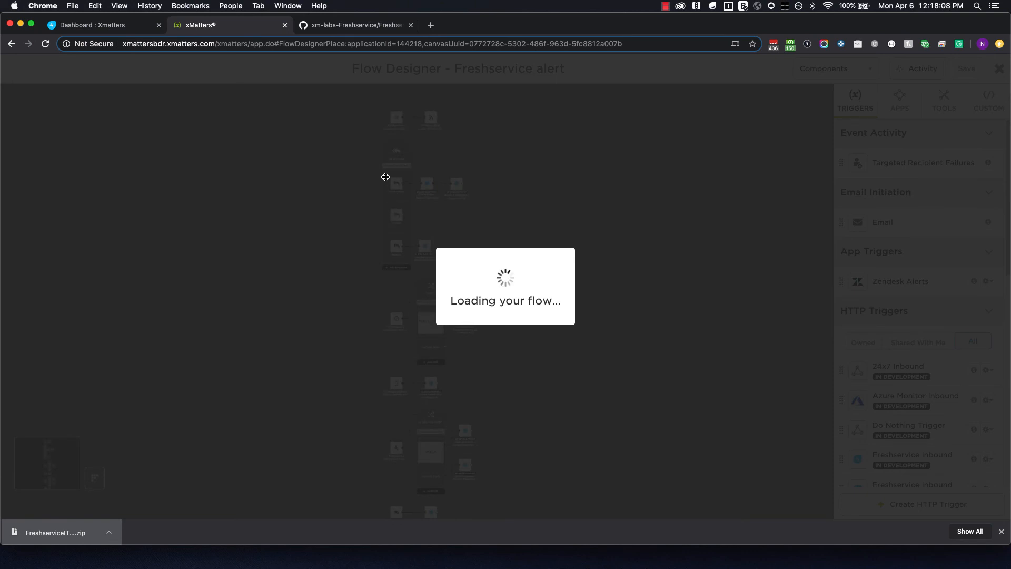
scroll(411, 141, up, 5)
scroll(527, 242, up, 3)
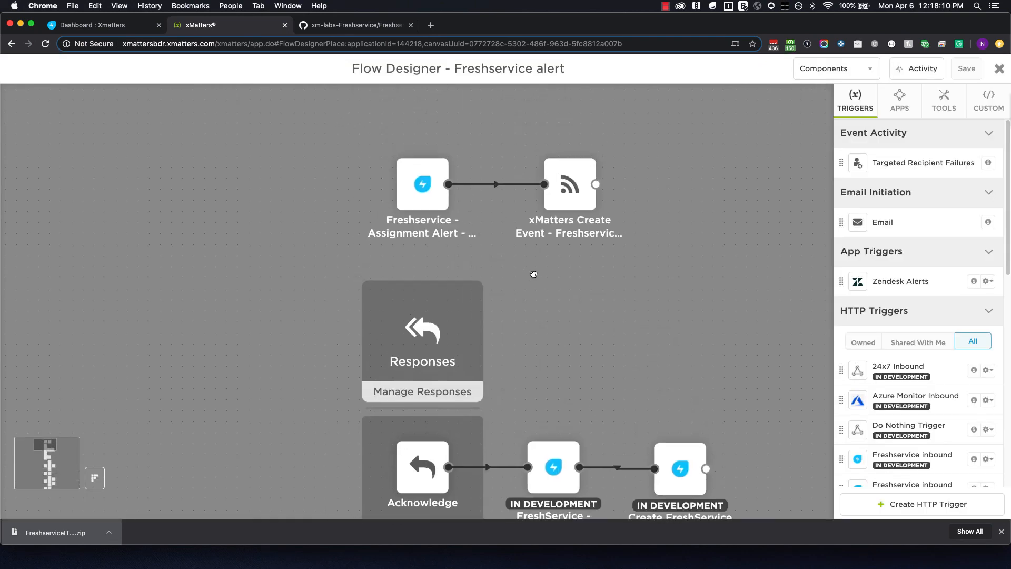
double_click(416, 182)
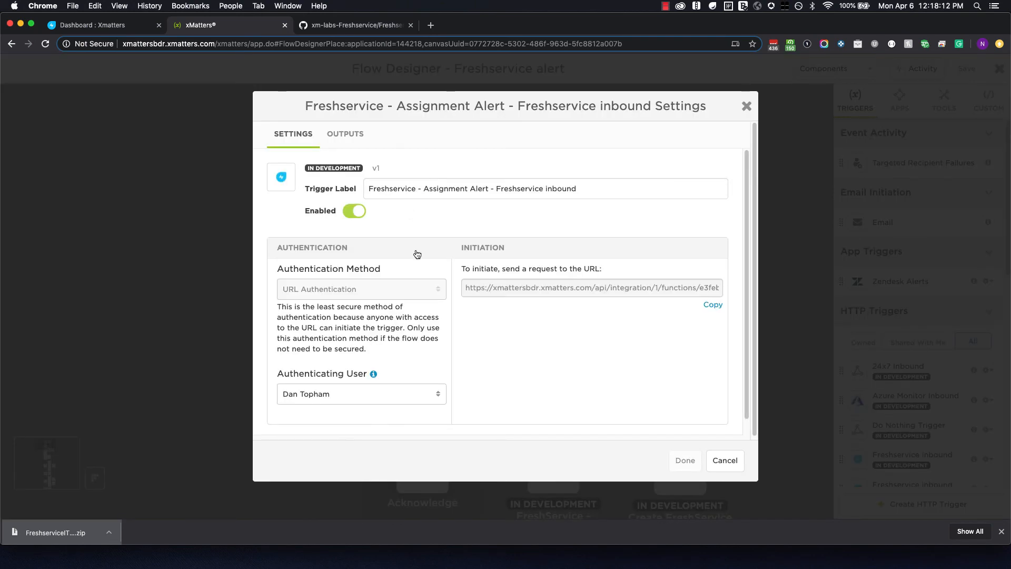
click(393, 396)
scroll(393, 397, down, 2)
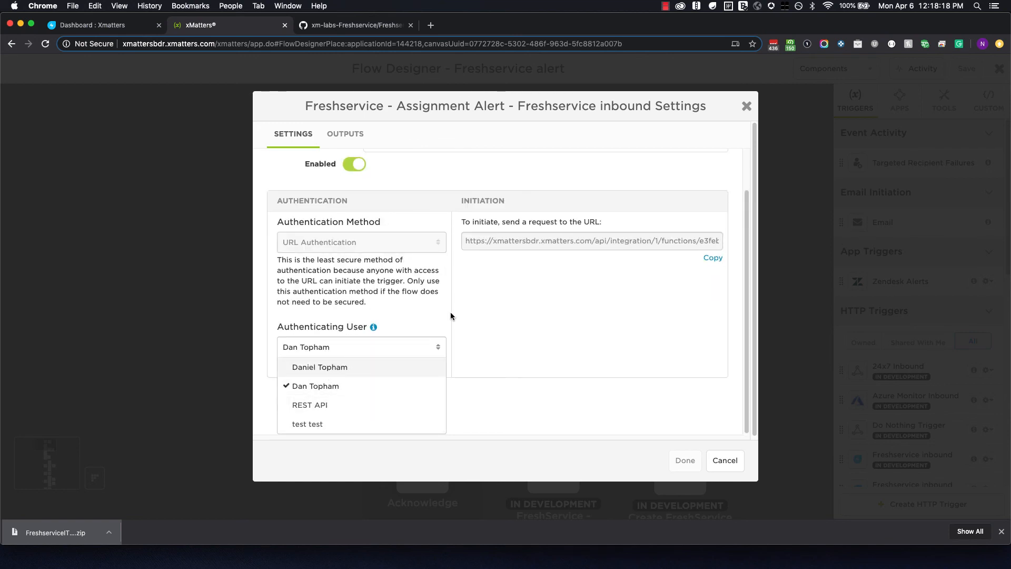
click(494, 311)
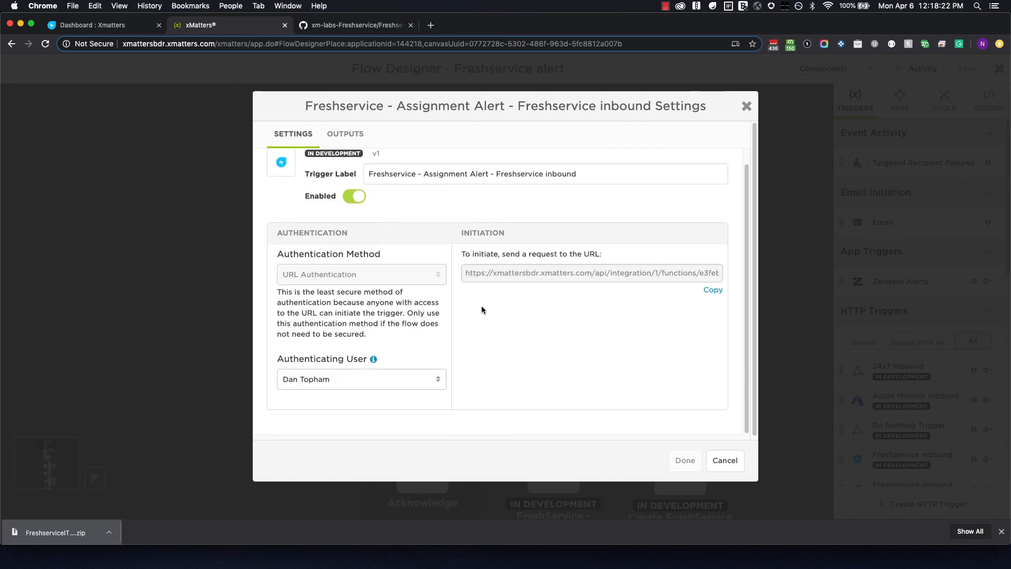
click(709, 293)
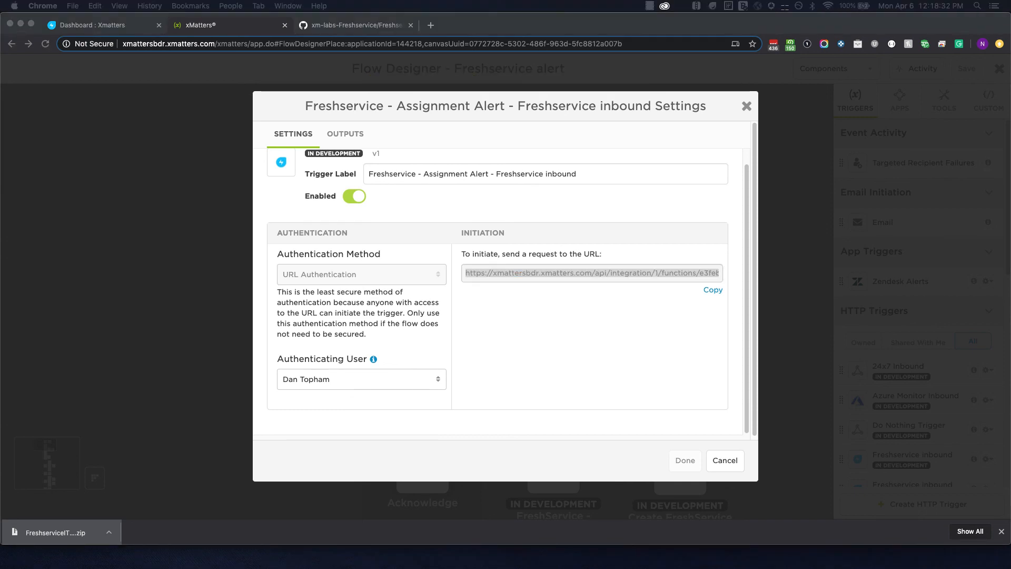
Save the URL in a note after 'Assignment Alert:', then close the trigger and Flow Designer.
drag(1010, 73, 669, 143)
click(722, 205)
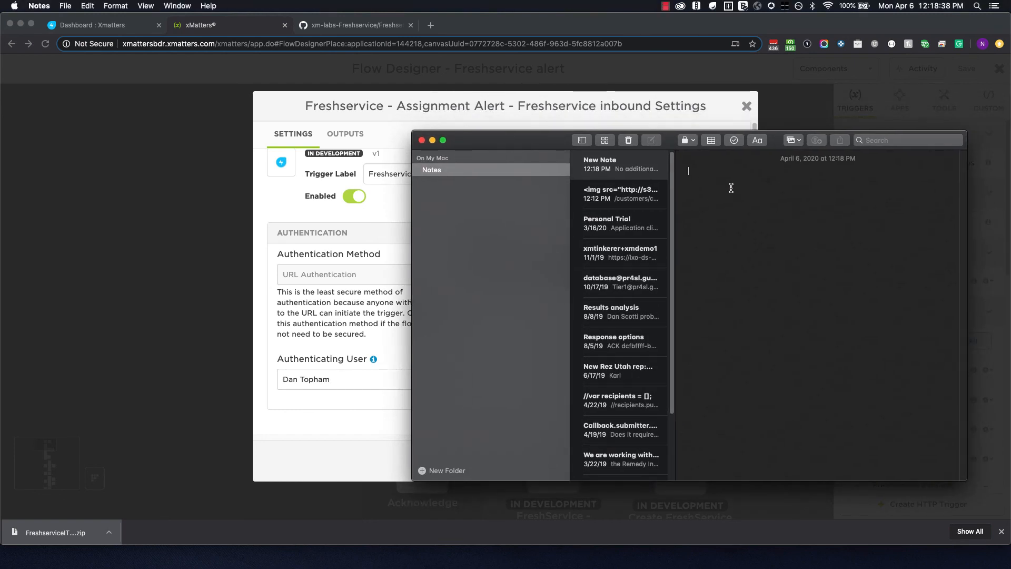
text(Assignment)
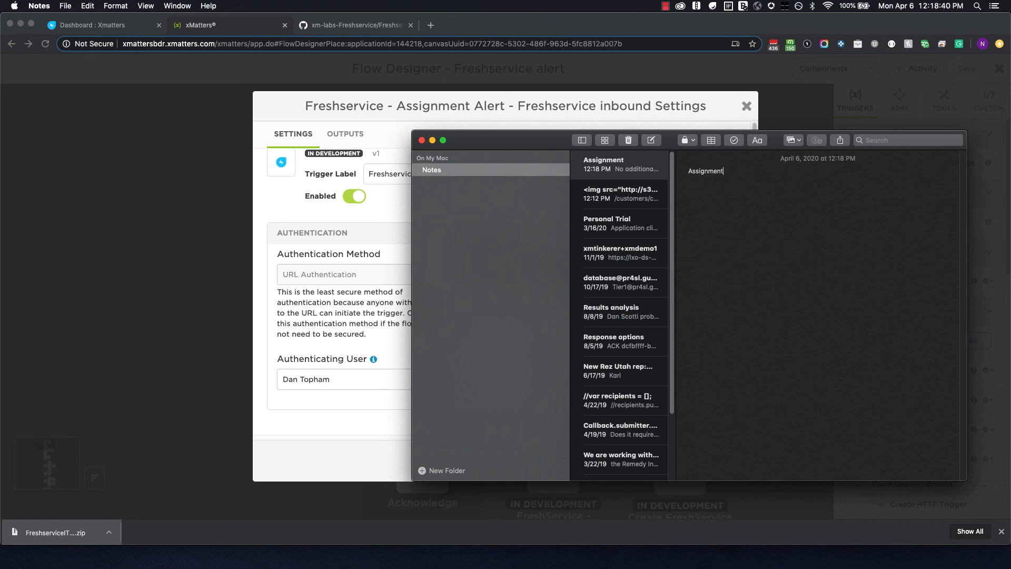
text( Alert:)
key(super+v)
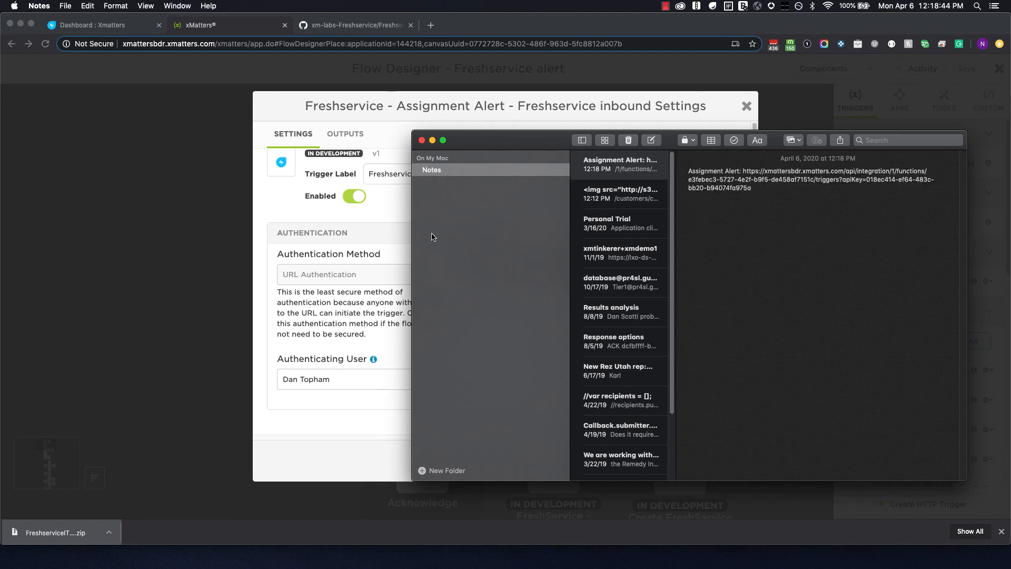
click(396, 209)
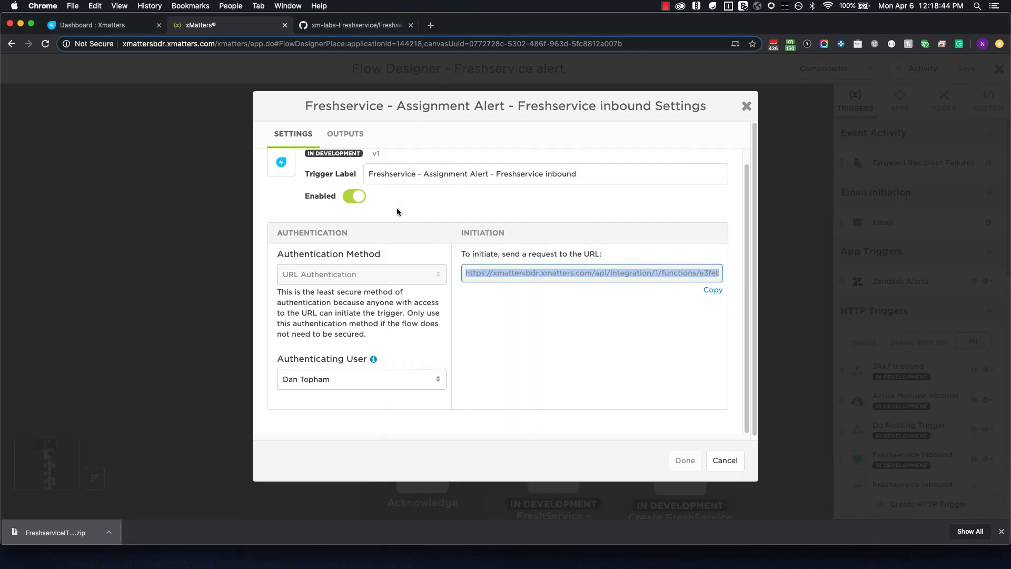
click(731, 462)
click(999, 69)
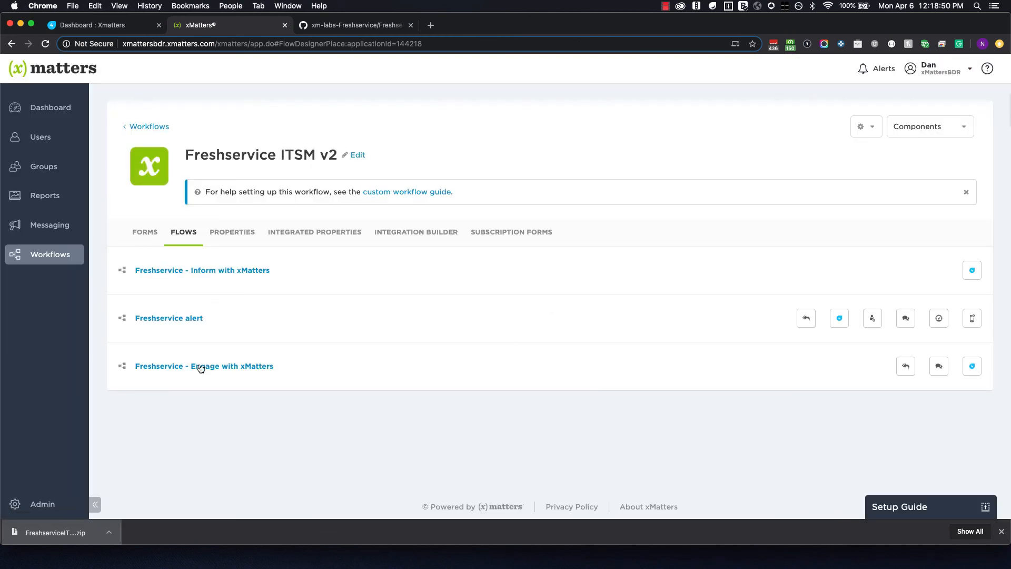
Copy the Freshservice - Engage with xMatters trigger URL into the note under an 'Engage with xMatters:' label.
click(200, 365)
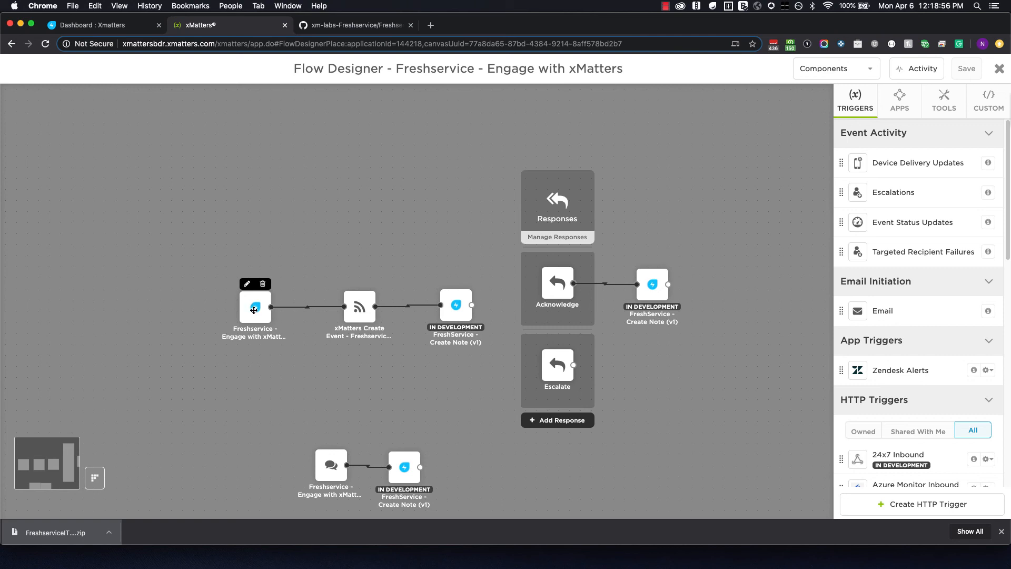
double_click(253, 308)
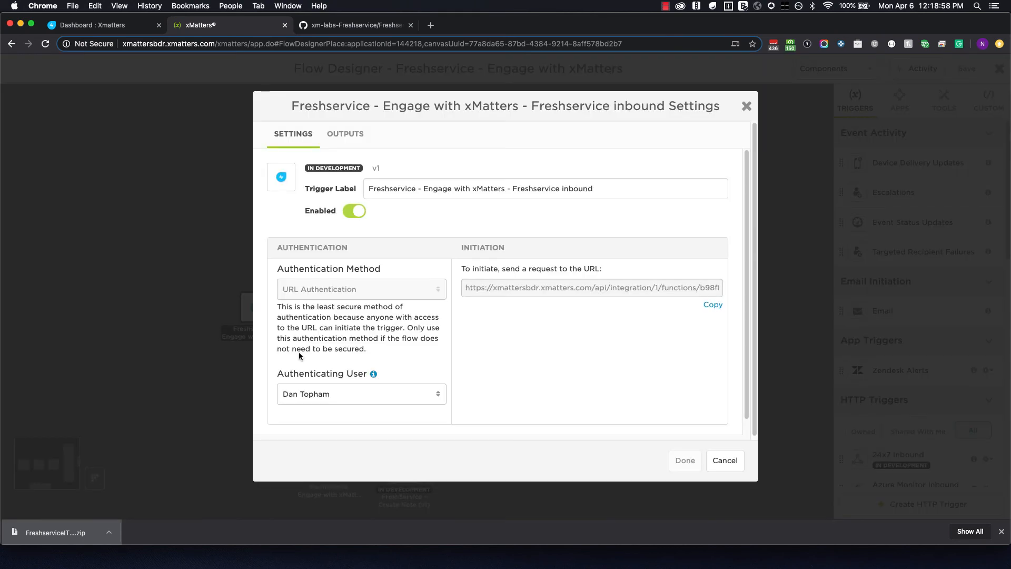
click(708, 306)
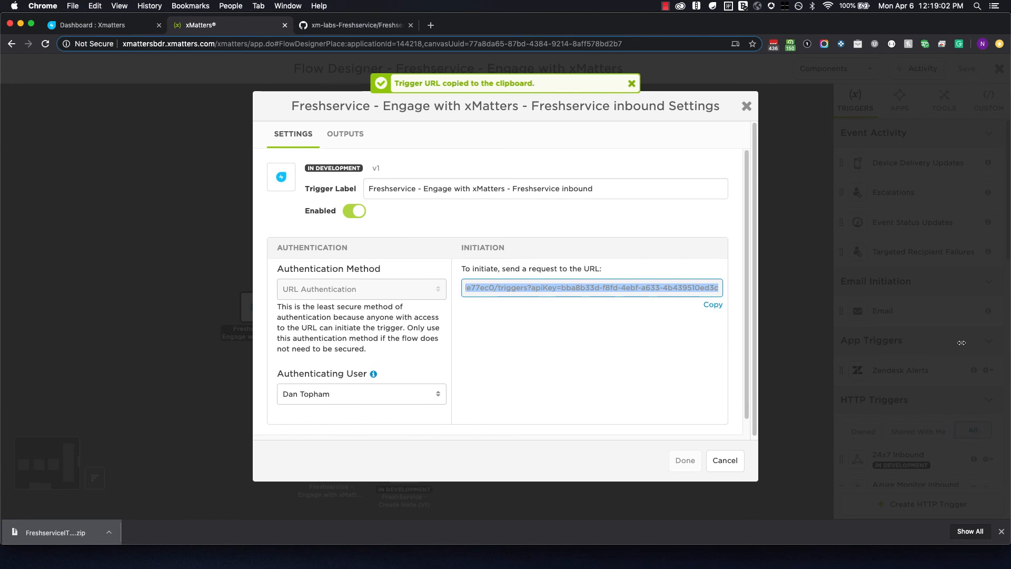
key(super+Tab)
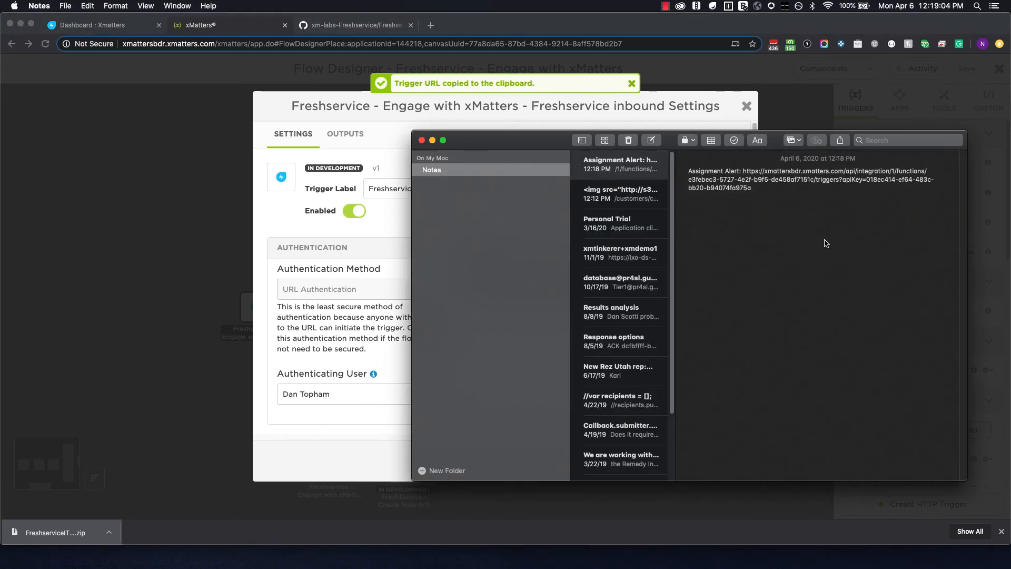
key(Return)
text(Engage with xMatters:)
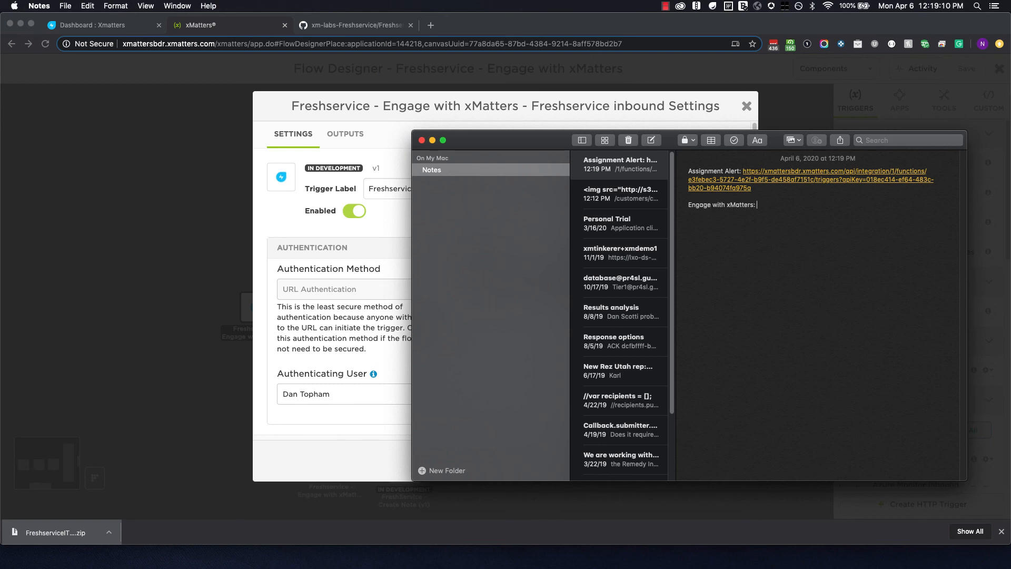
key(super+v)
key(Return)
key(Return)
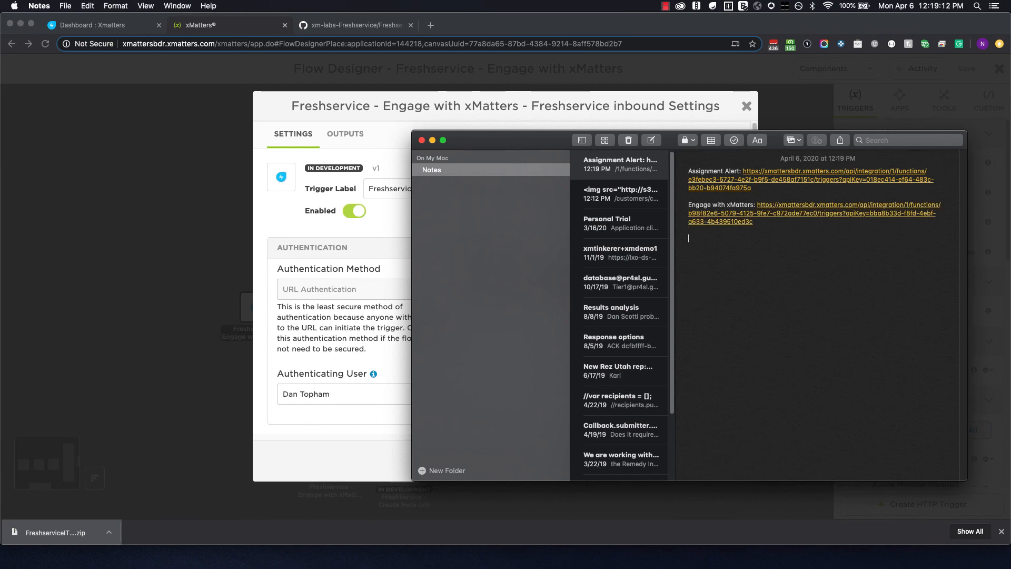
click(303, 350)
click(712, 469)
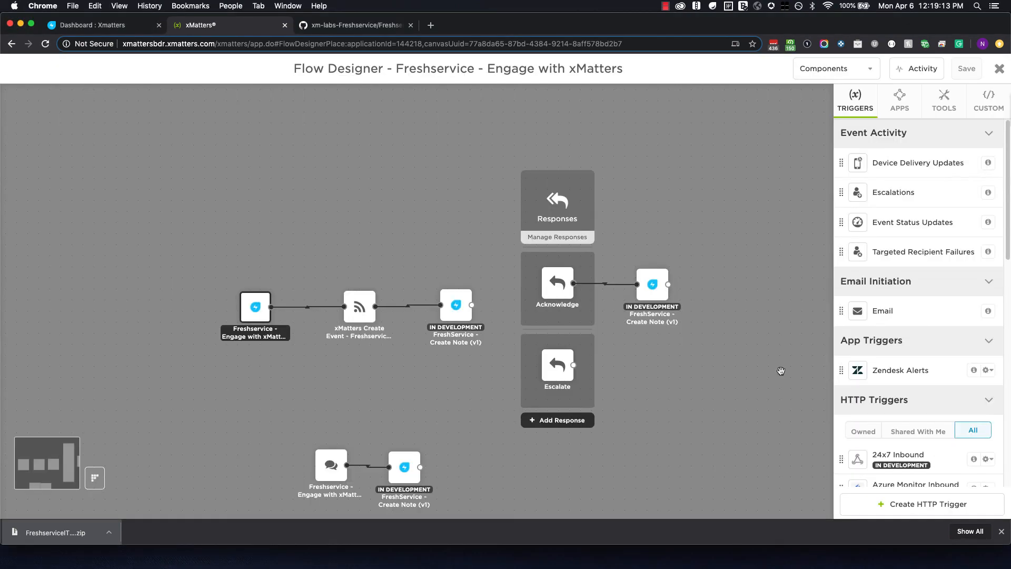
click(998, 68)
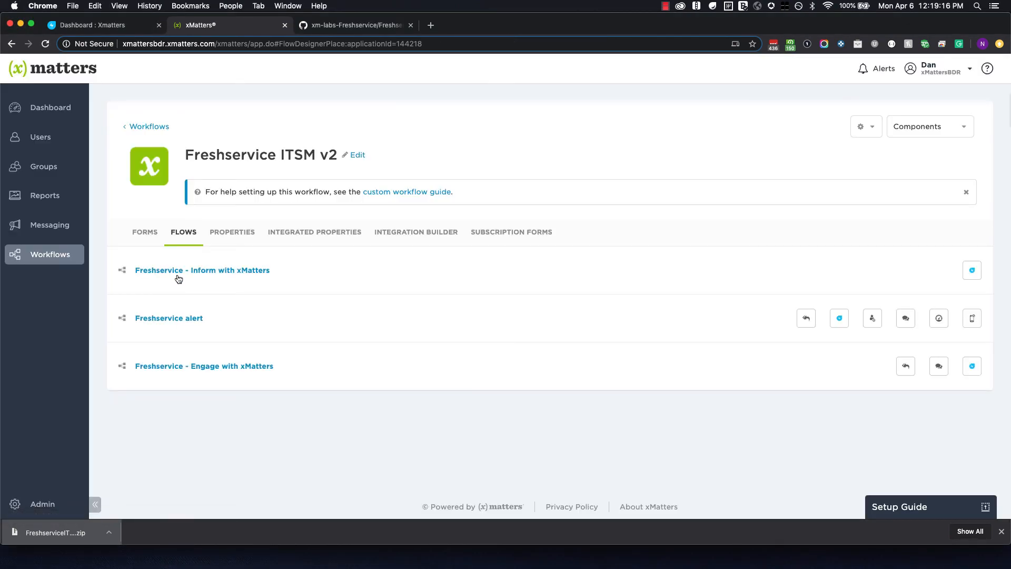
Copy the Freshservice - Inform with xMatters trigger URL into the note after 'Inform with xMatters:'.
click(178, 272)
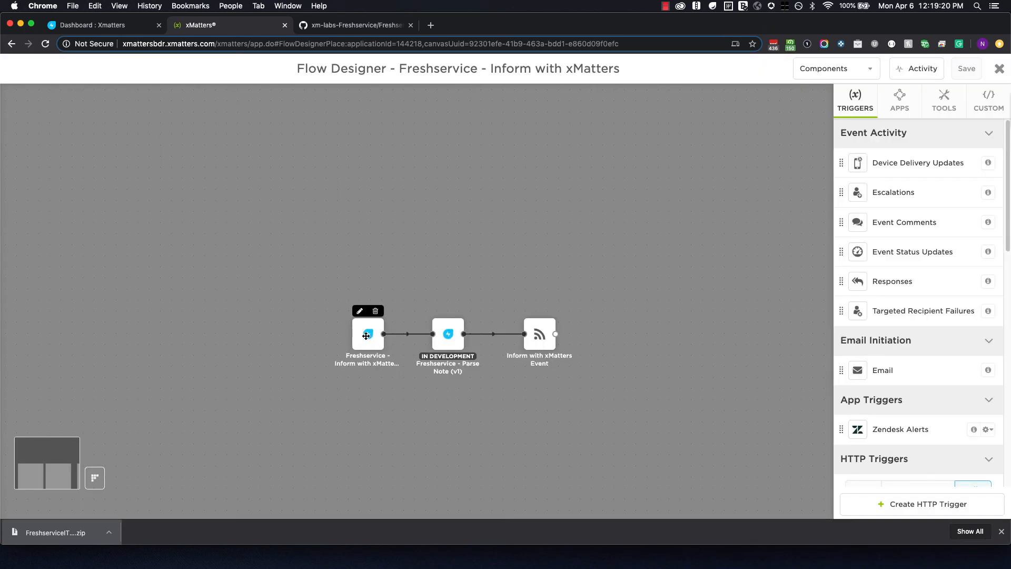
double_click(366, 336)
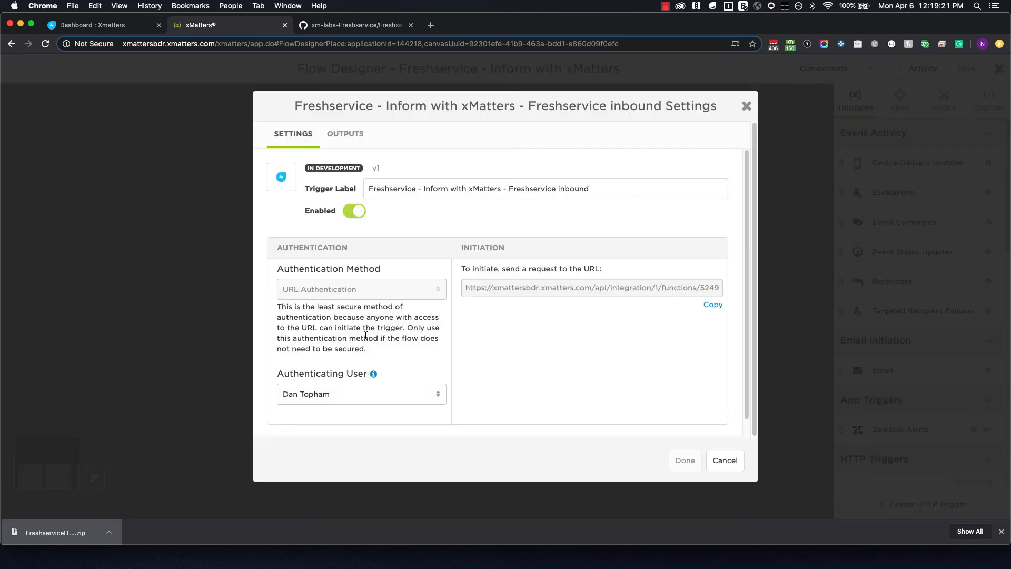
click(713, 305)
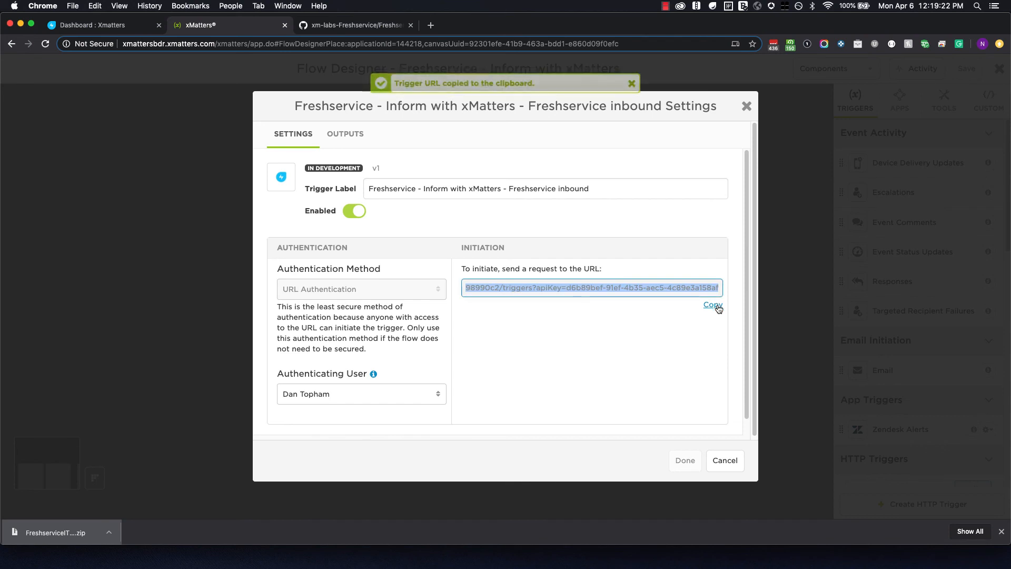
click(321, 401)
click(539, 363)
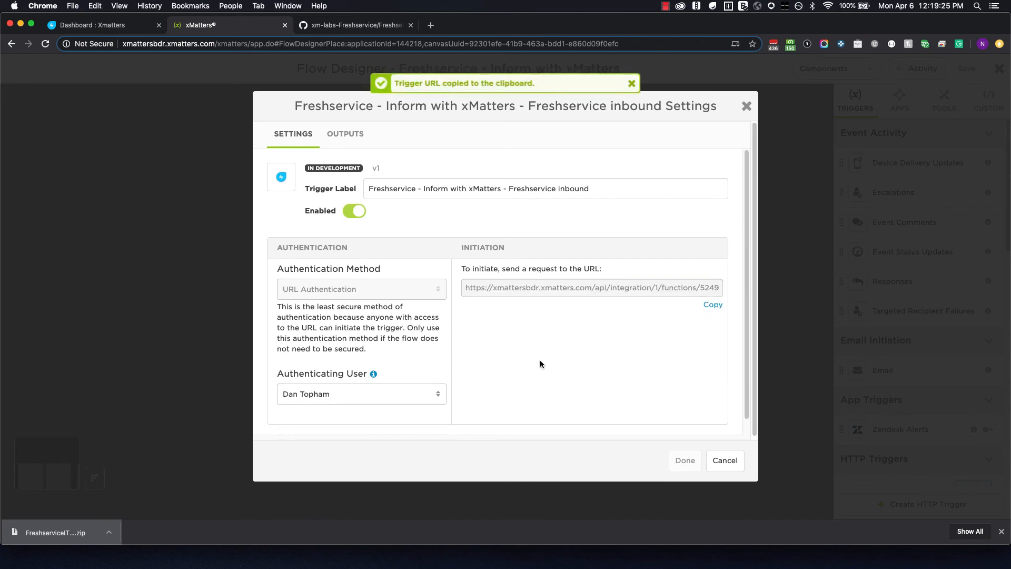
click(716, 460)
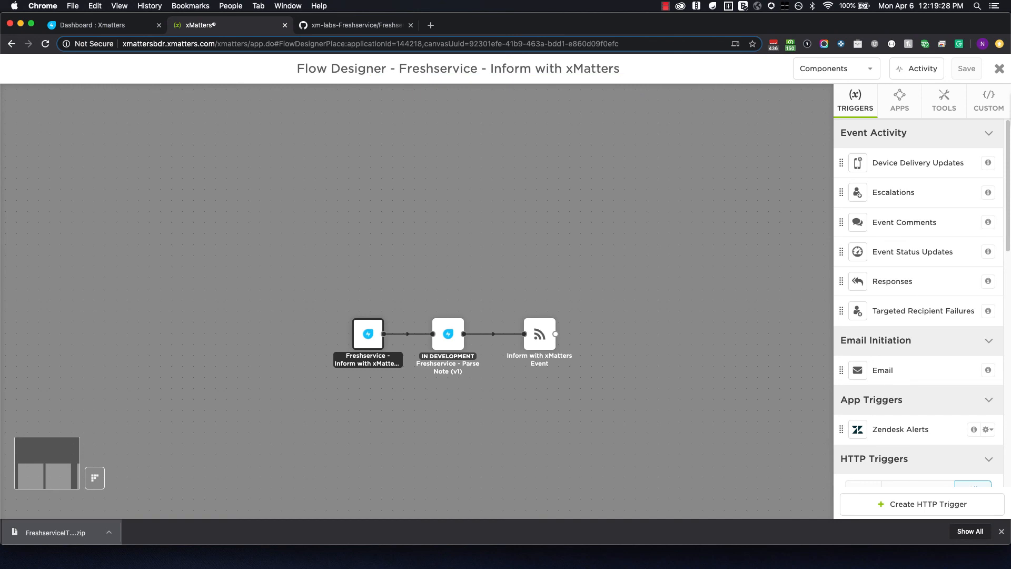
key(super+Tab)
text(In)
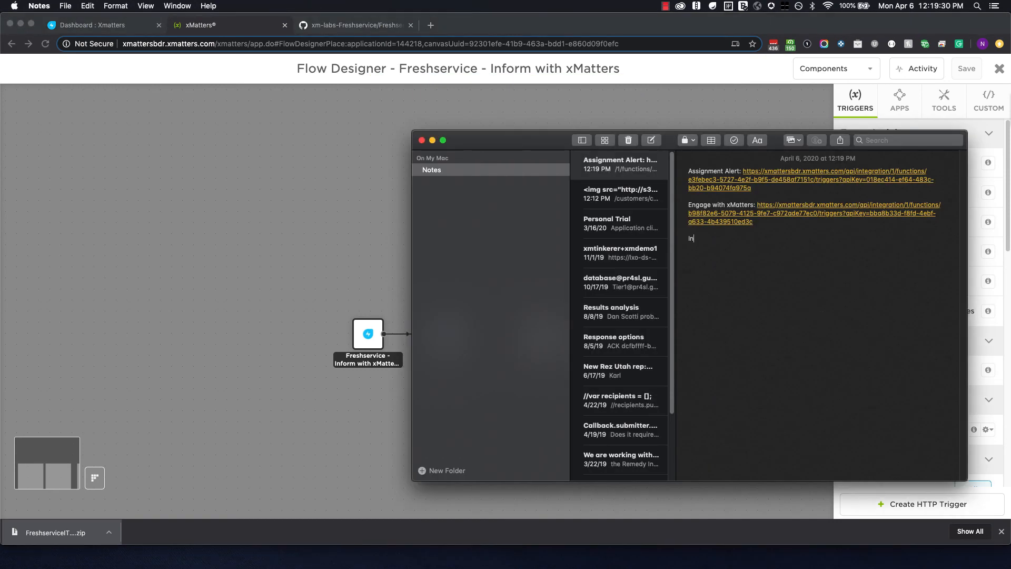
text(form with xMatters:)
key(super+v)
key(Return)
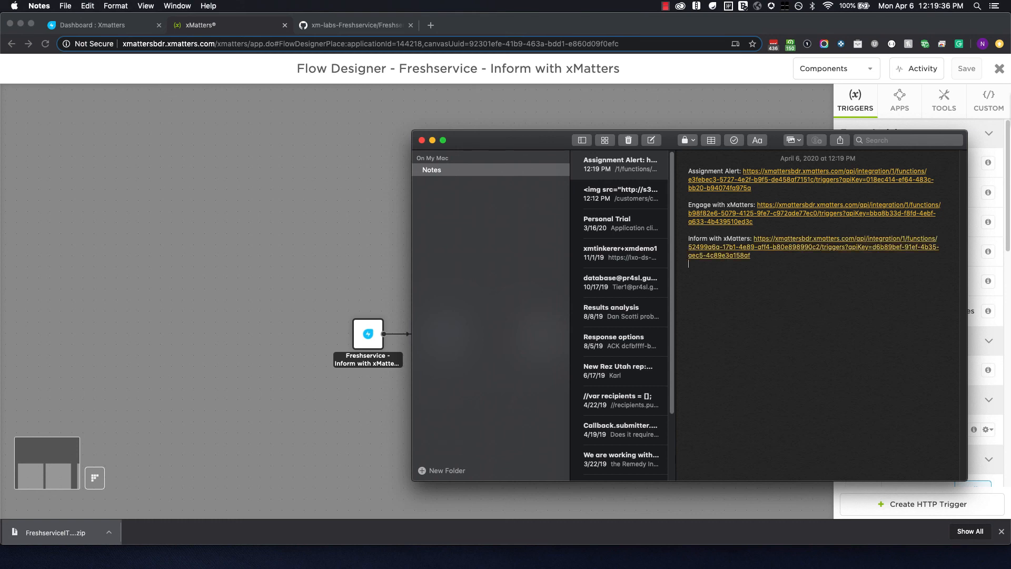
click(317, 172)
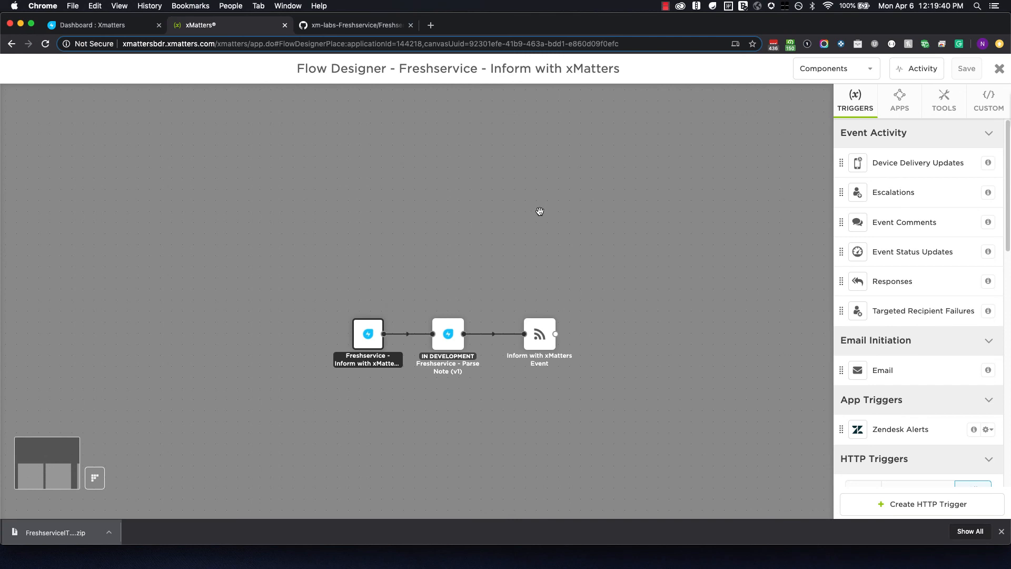
Go to Freshservice Admin > Workflow Automator and view the xMatters Trigger automator's workflow.
click(115, 29)
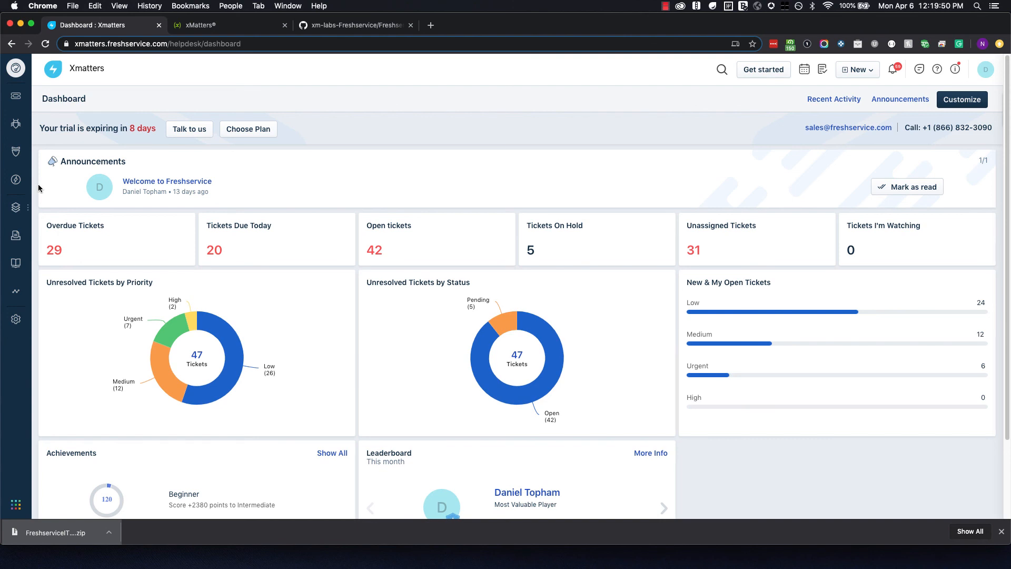
click(16, 318)
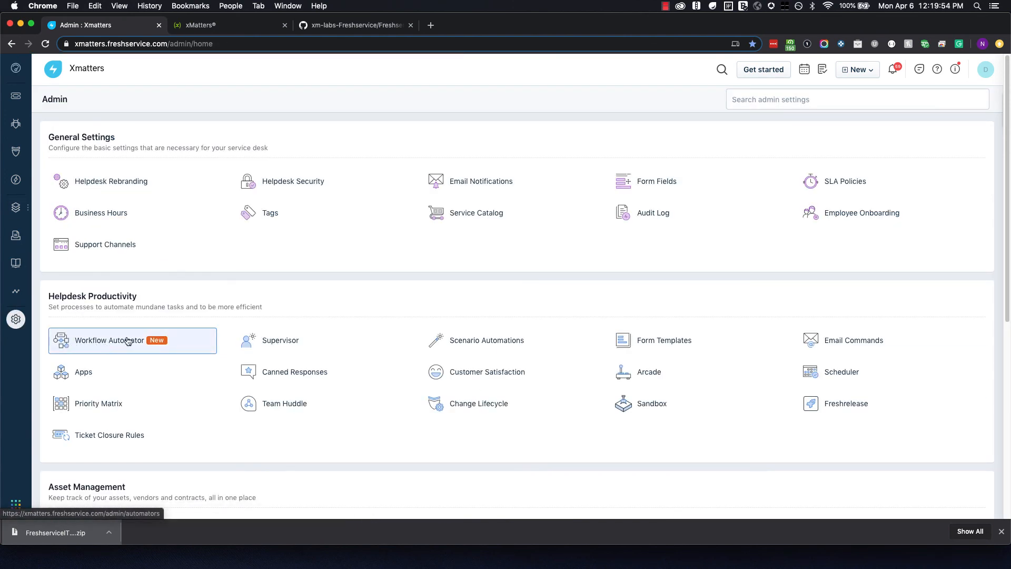
click(106, 343)
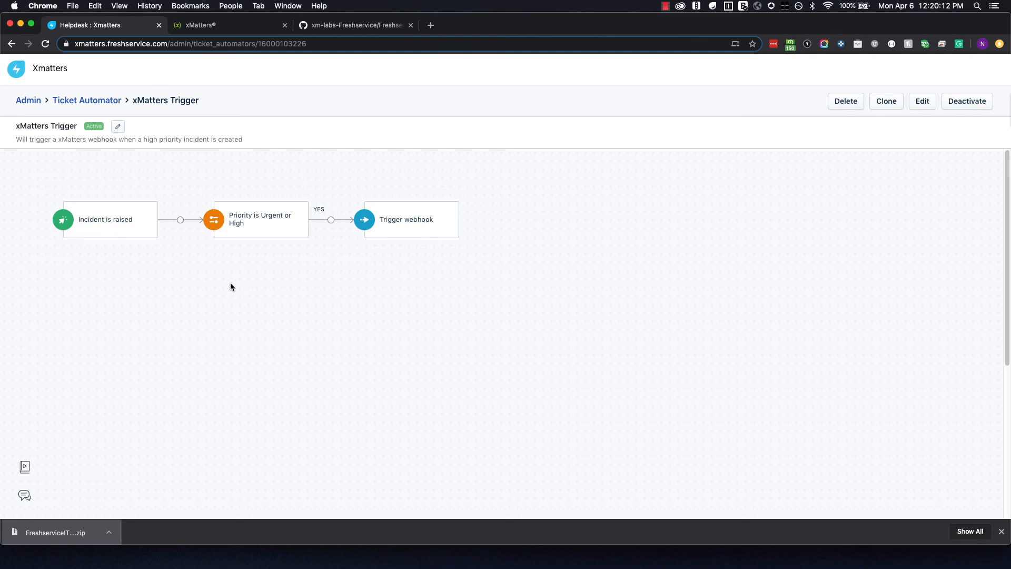
drag(18, 137, 141, 140)
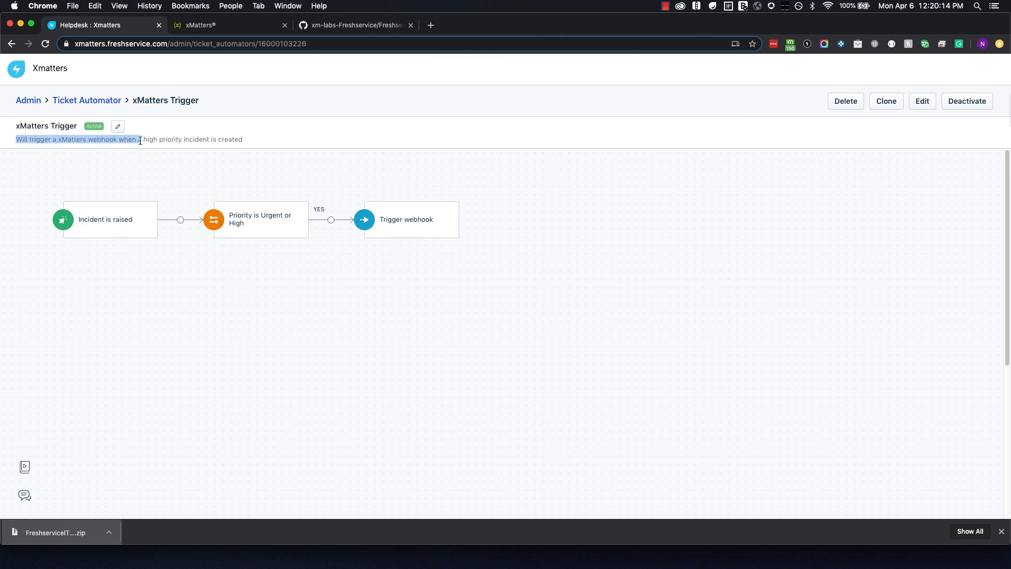
click(168, 141)
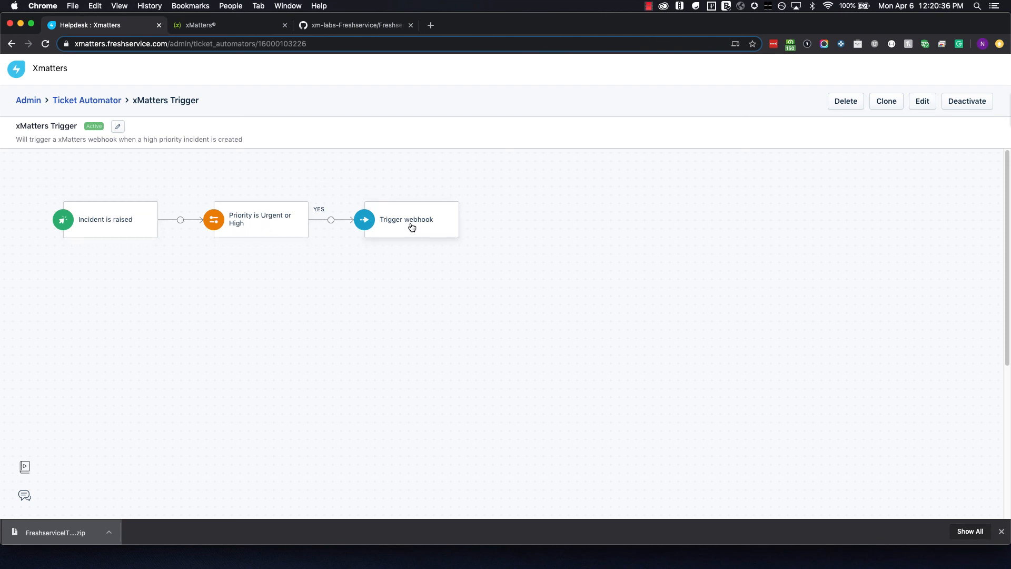
Edit the xMatters Trigger webhook and paste the Assignment Alert URL into Callback URL.
click(915, 100)
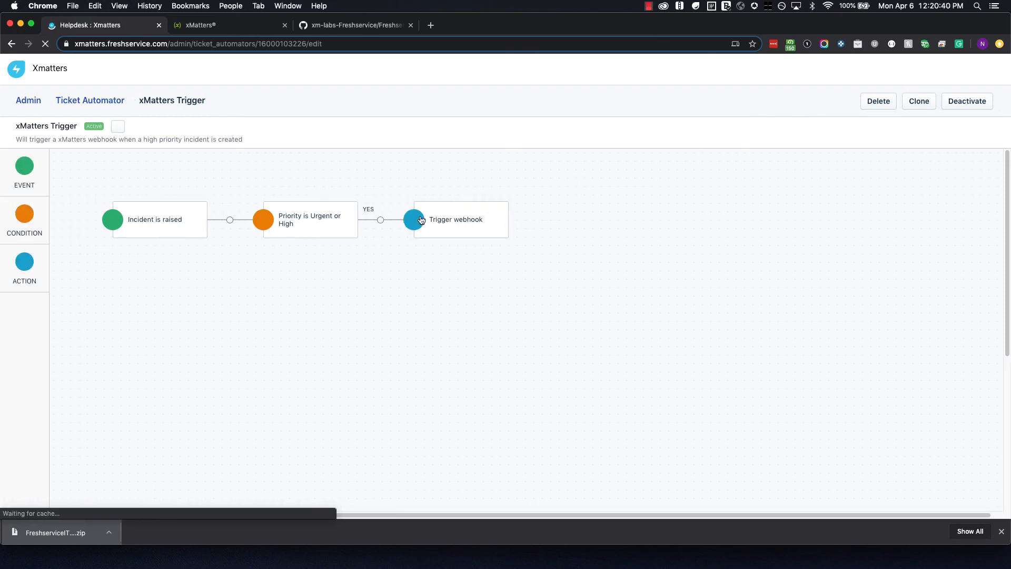
click(443, 220)
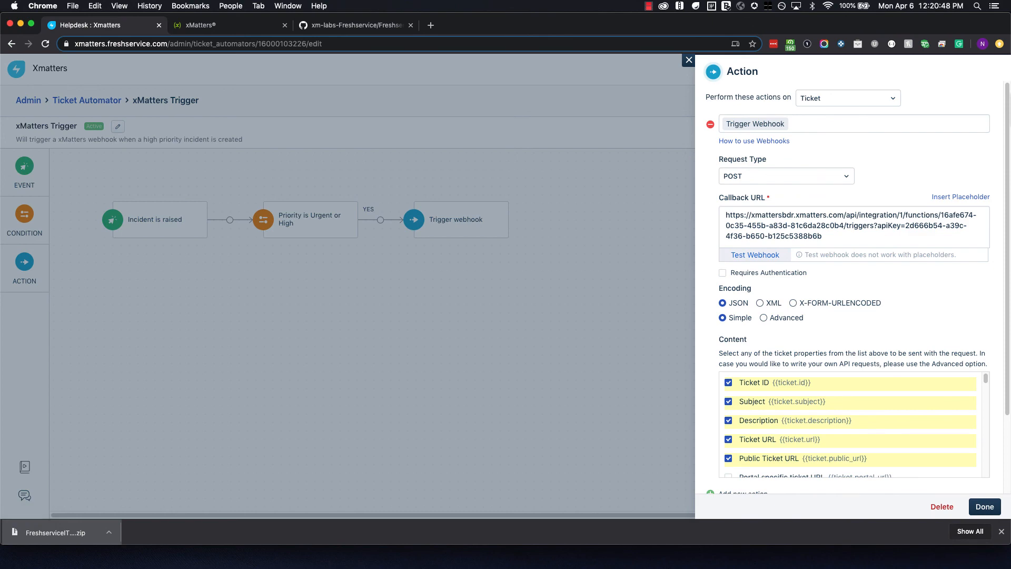
key(super+Tab)
drag(771, 140, 478, 127)
drag(458, 175, 450, 158)
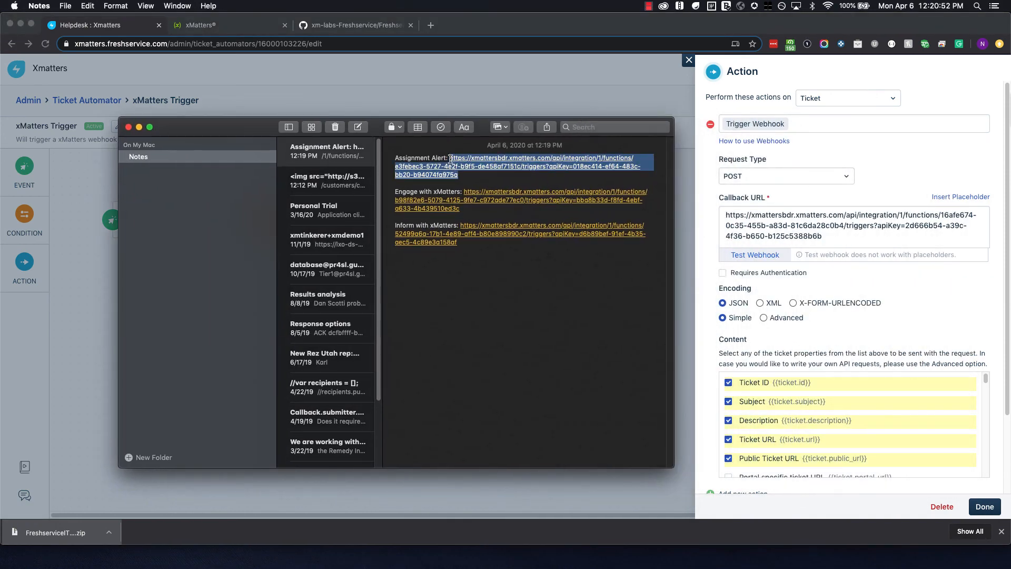
drag(834, 237, 724, 212)
key(super+v)
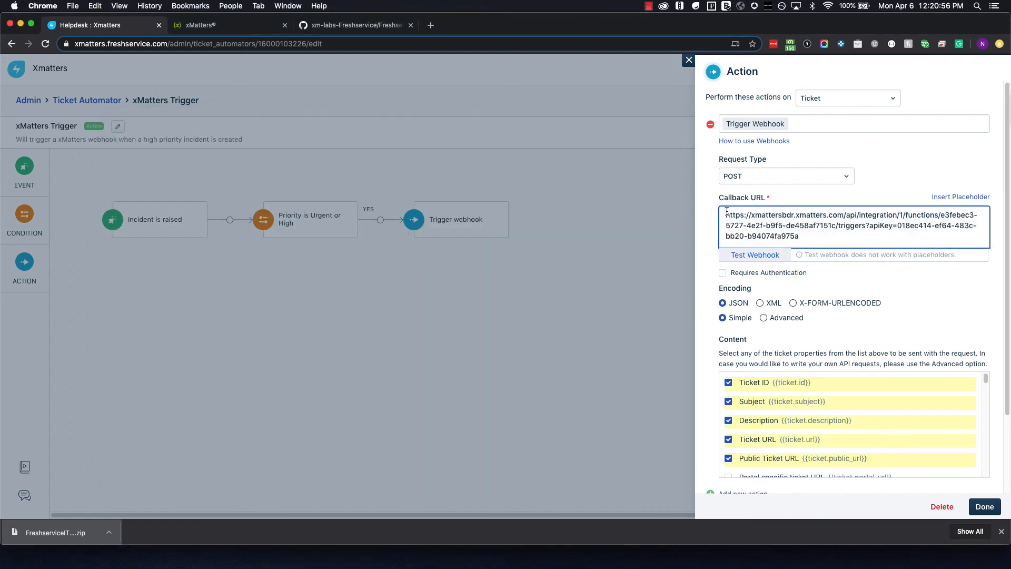
Review the webhook's JSON ticket-field content and save the action with Done.
scroll(726, 211, down, 1)
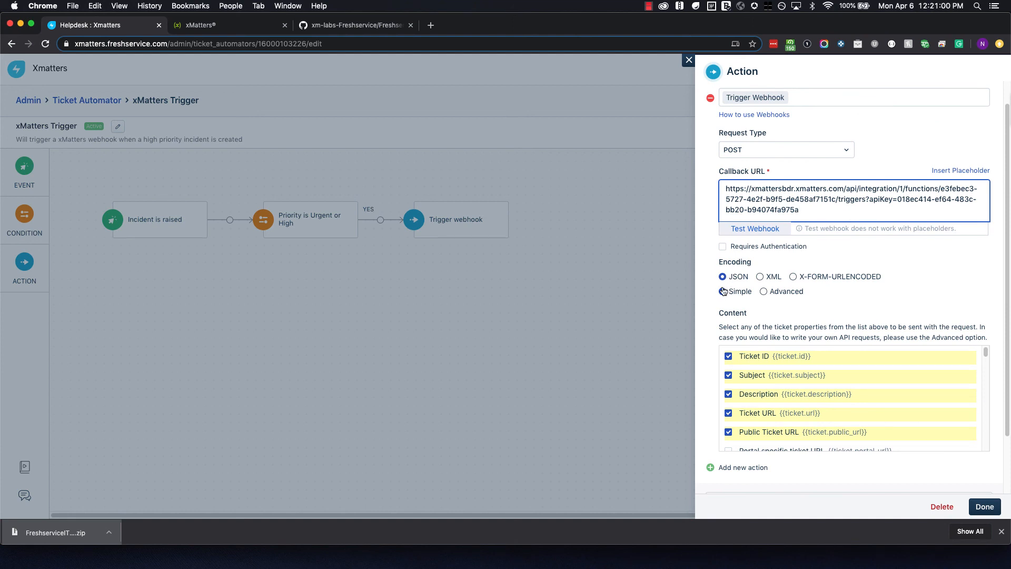
scroll(767, 352, down, 1)
scroll(767, 353, down, 1)
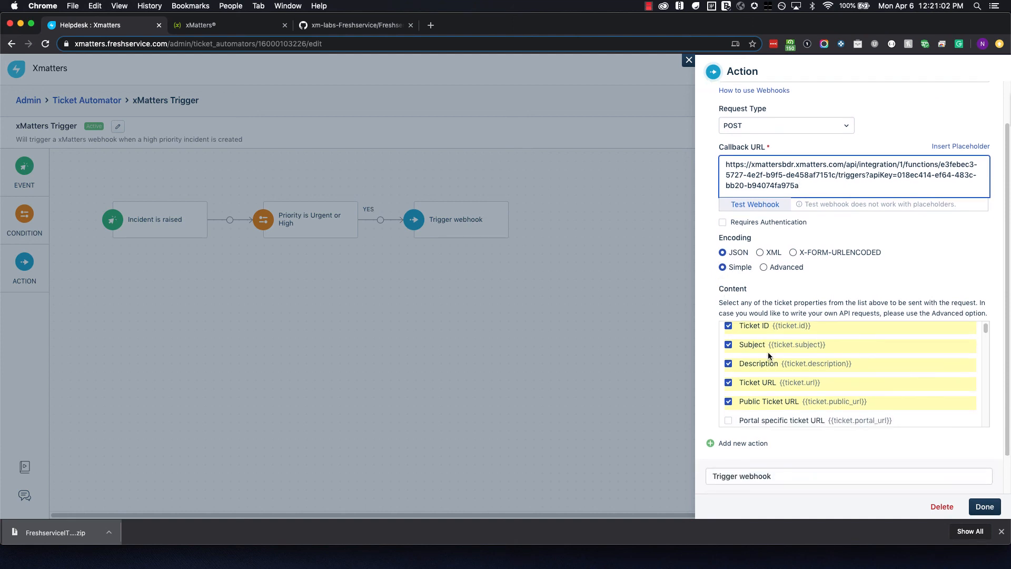
scroll(767, 356, down, 5)
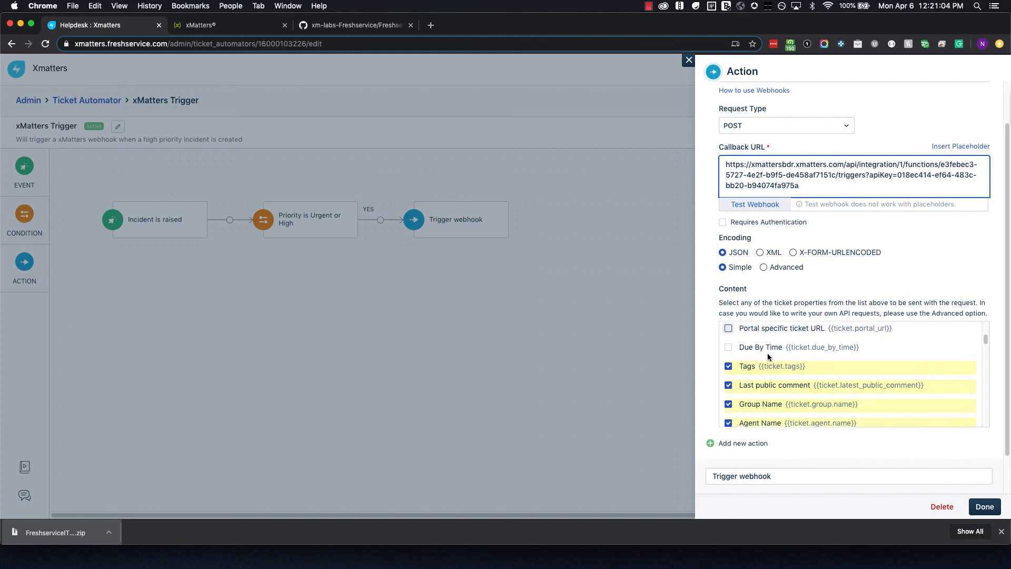
scroll(767, 356, down, 3)
scroll(768, 356, up, 3)
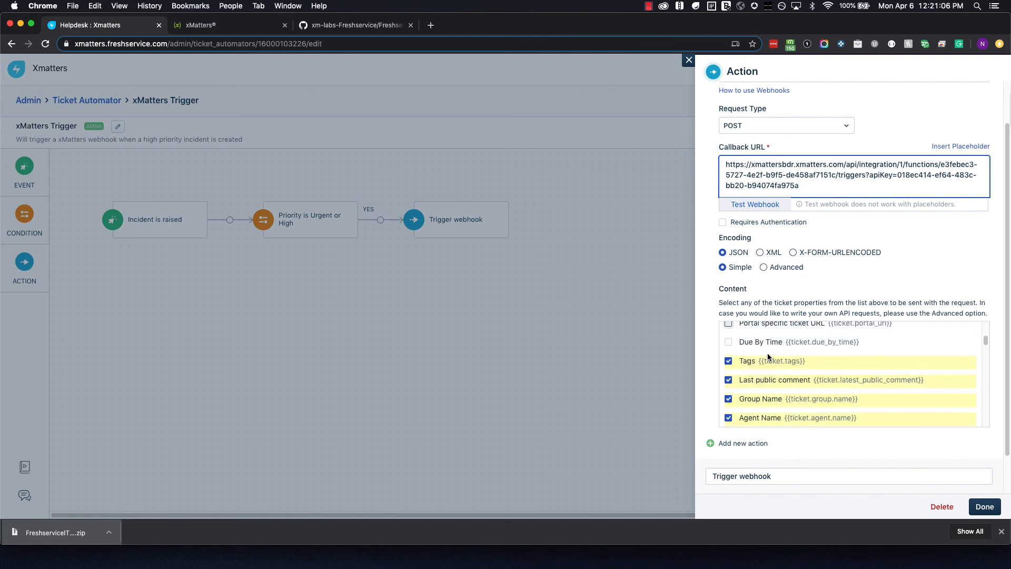
scroll(767, 355, down, 4)
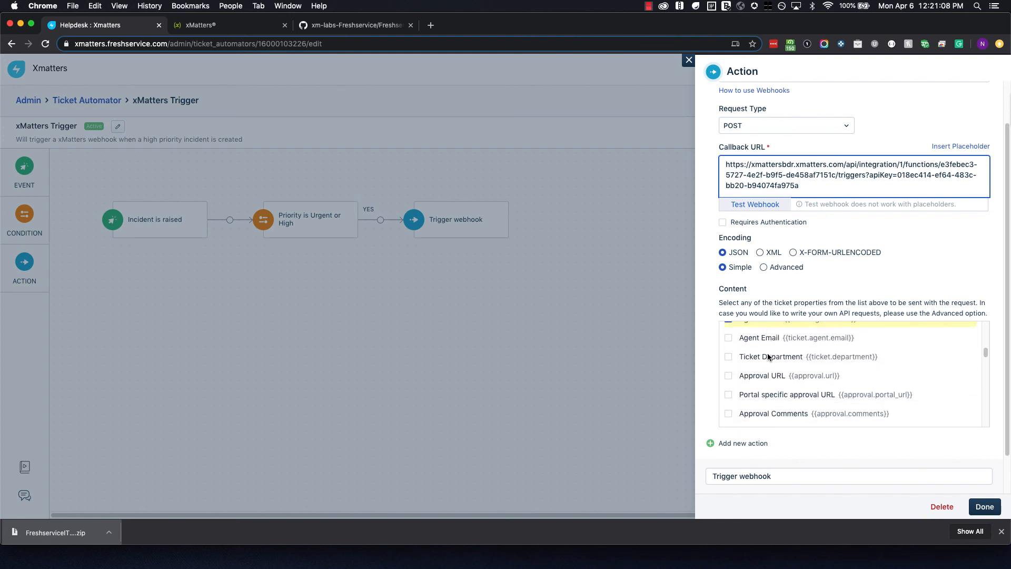
scroll(767, 353, up, 5)
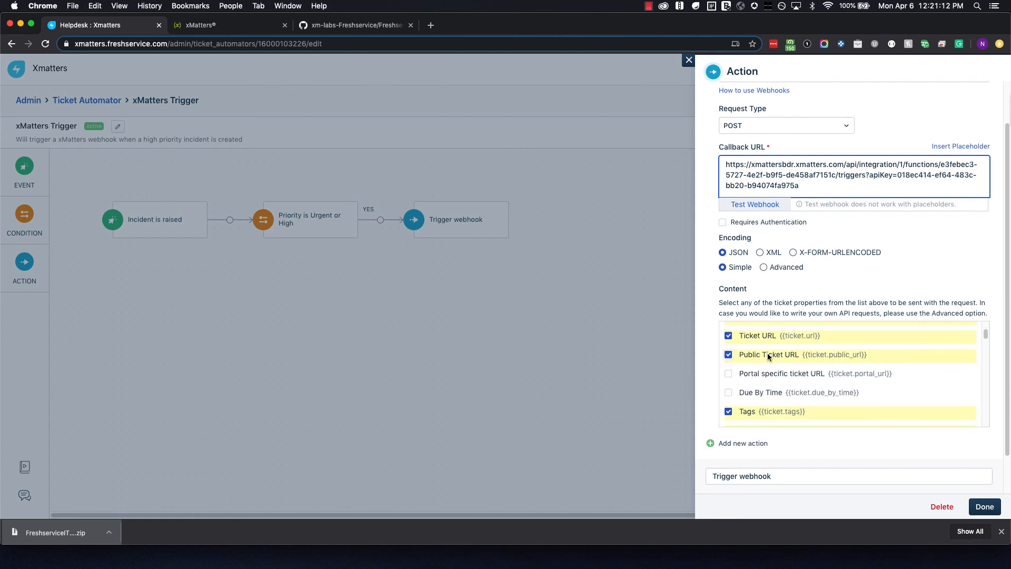
scroll(766, 353, down, 1)
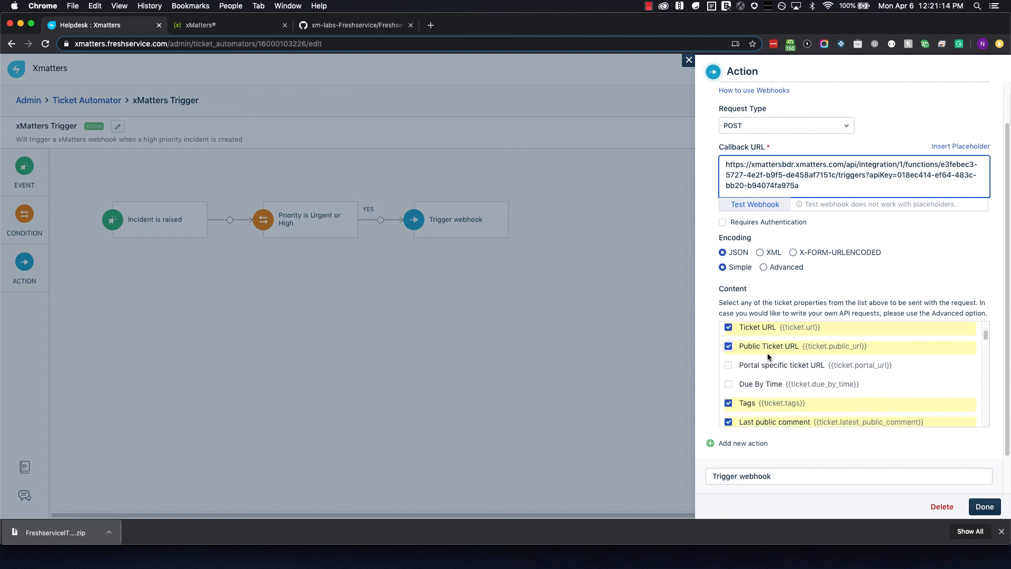
scroll(768, 357, down, 6)
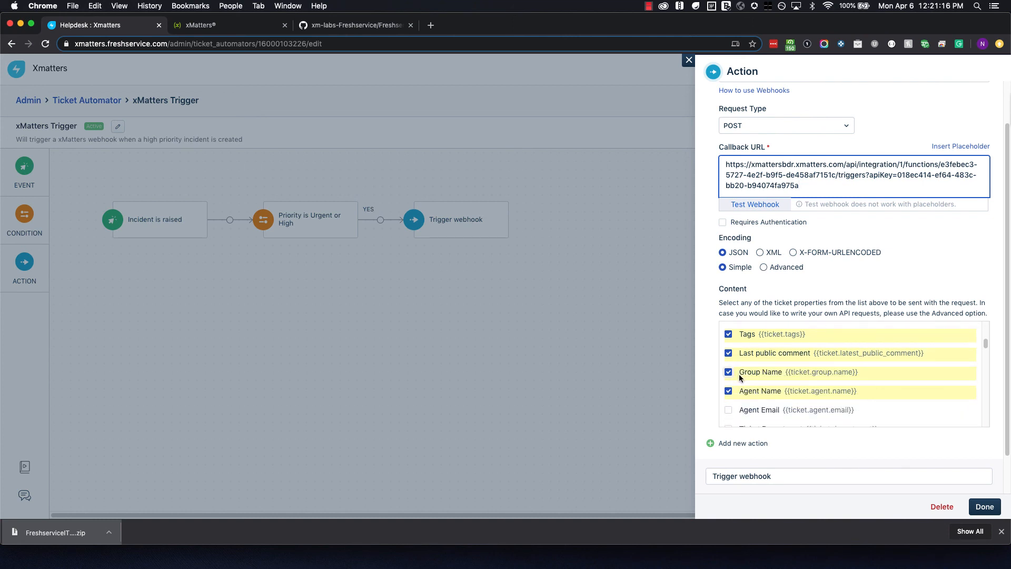
scroll(739, 377, down, 5)
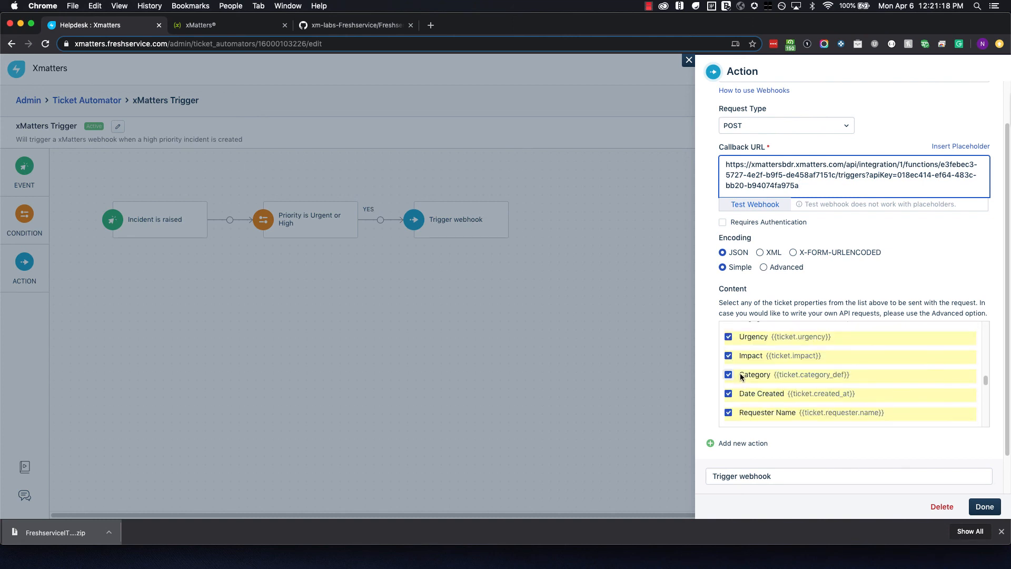
scroll(816, 445, down, 2)
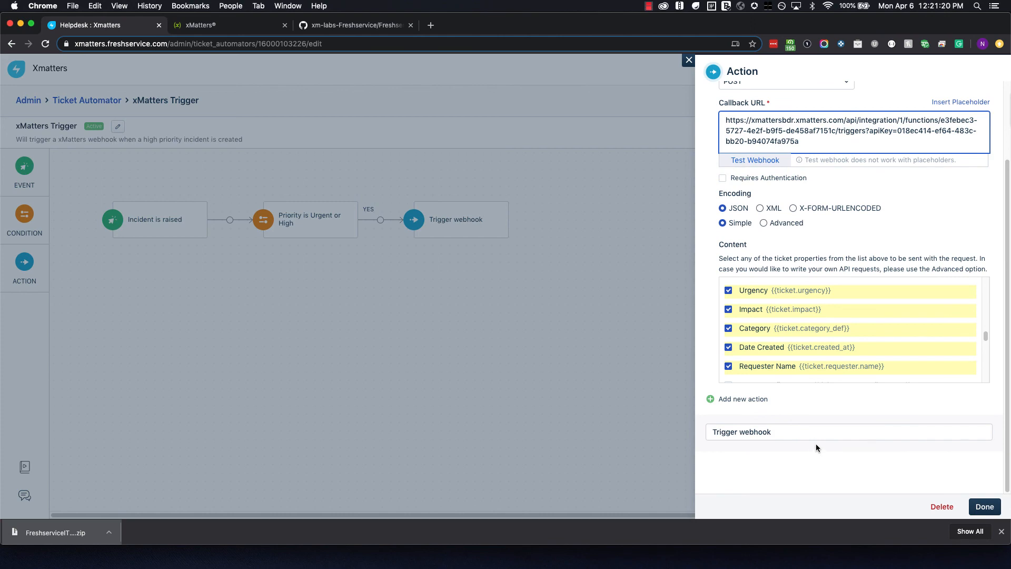
click(984, 506)
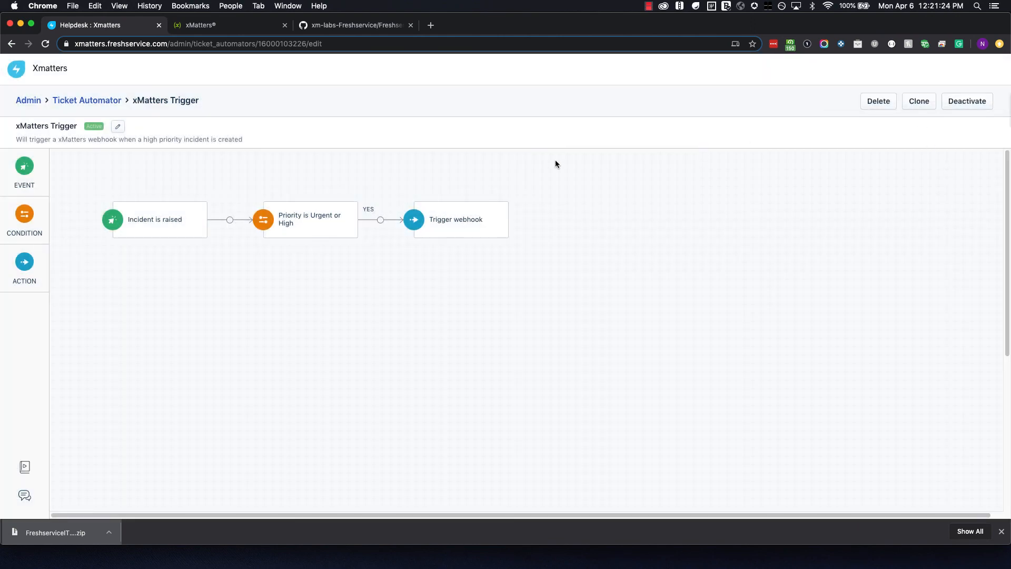
View the Engage with xMatters automator's workflow, then go to the Admin settings home.
click(103, 100)
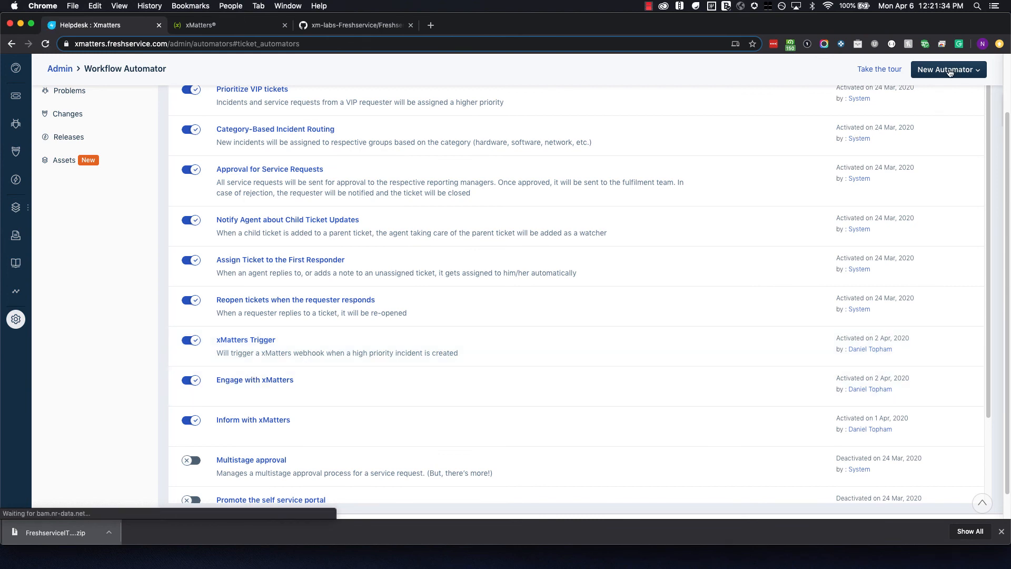
click(226, 384)
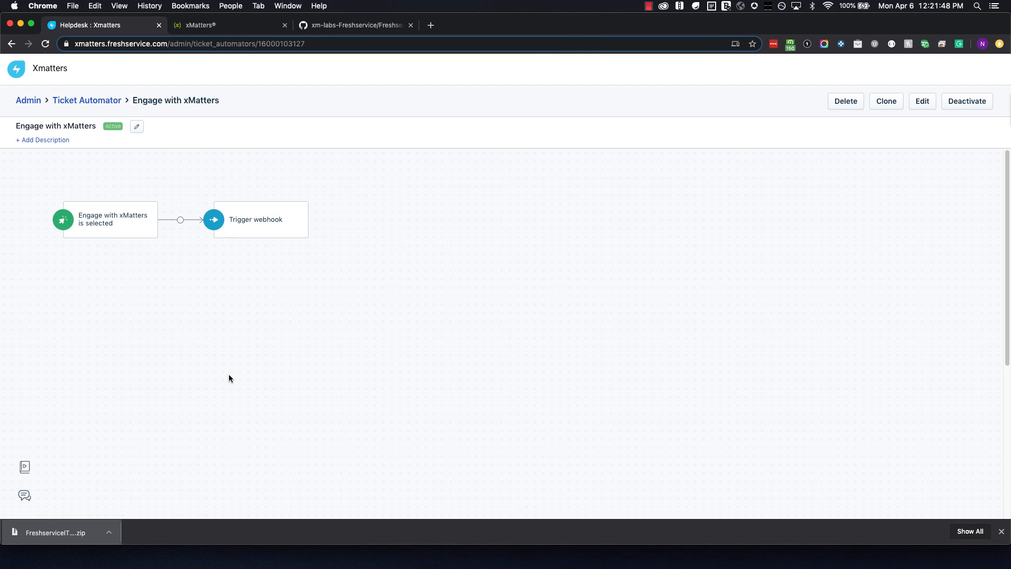
click(88, 100)
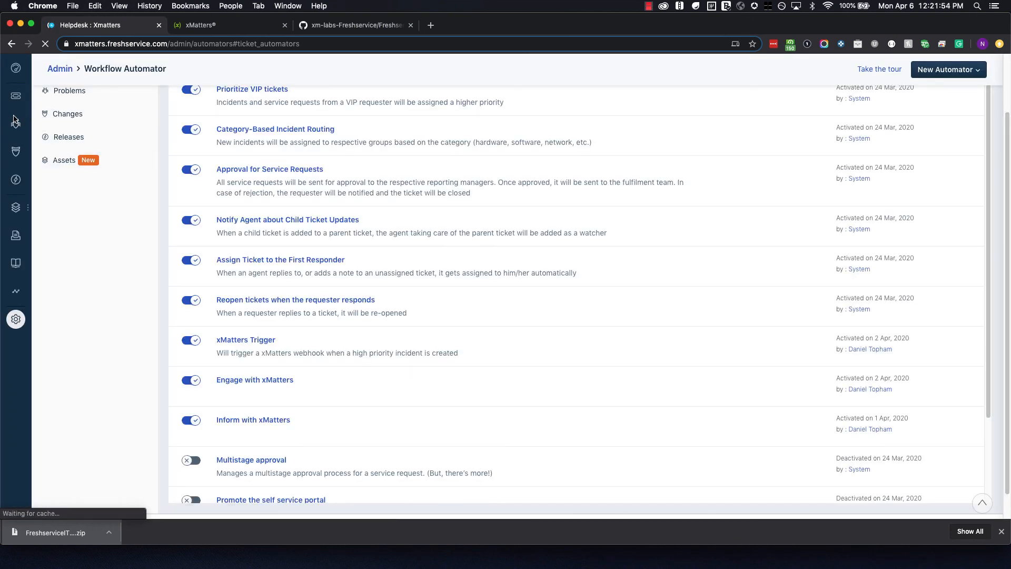
click(16, 318)
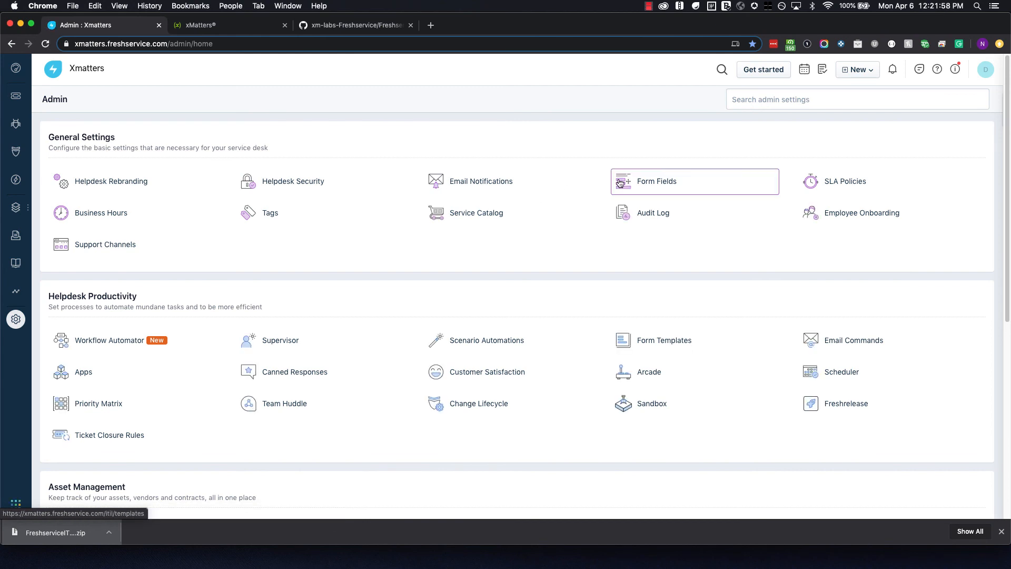
click(652, 182)
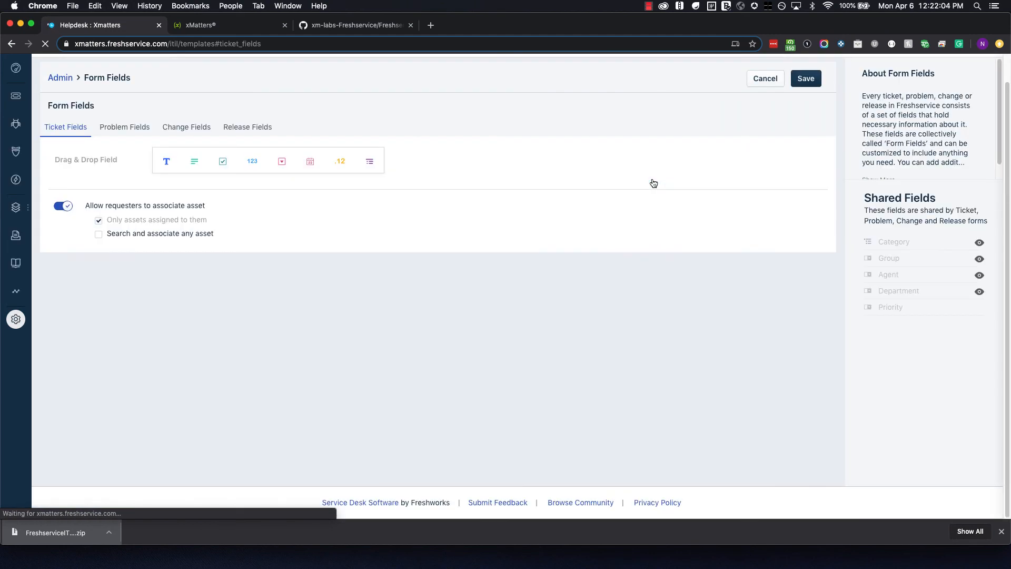
scroll(458, 277, down, 2)
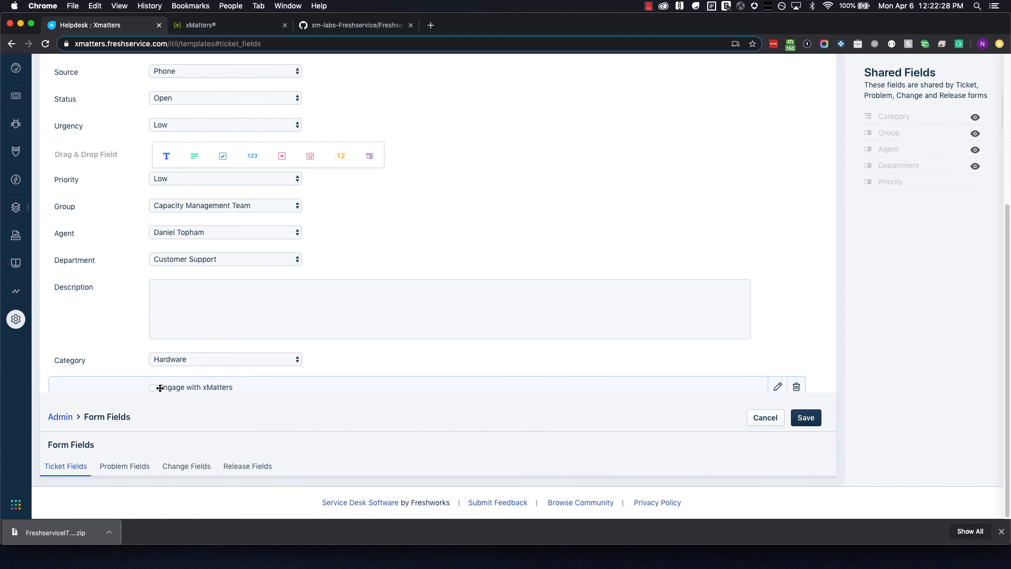
drag(156, 388, 153, 389)
drag(153, 390, 166, 387)
click(14, 318)
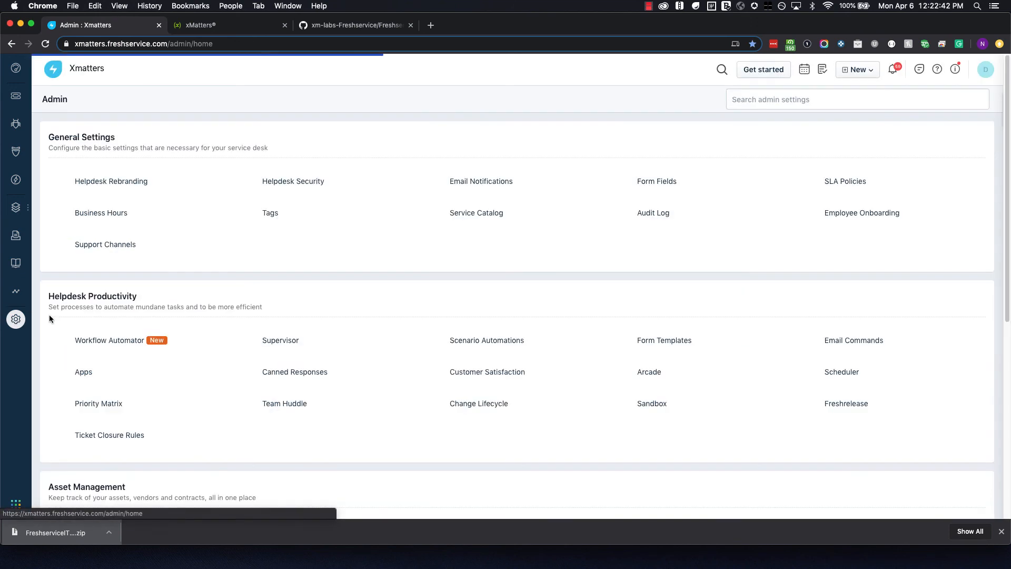
Edit the Engage with xMatters automator's webhook, pasting the Engage with xMatters URL into Callback URL.
click(136, 343)
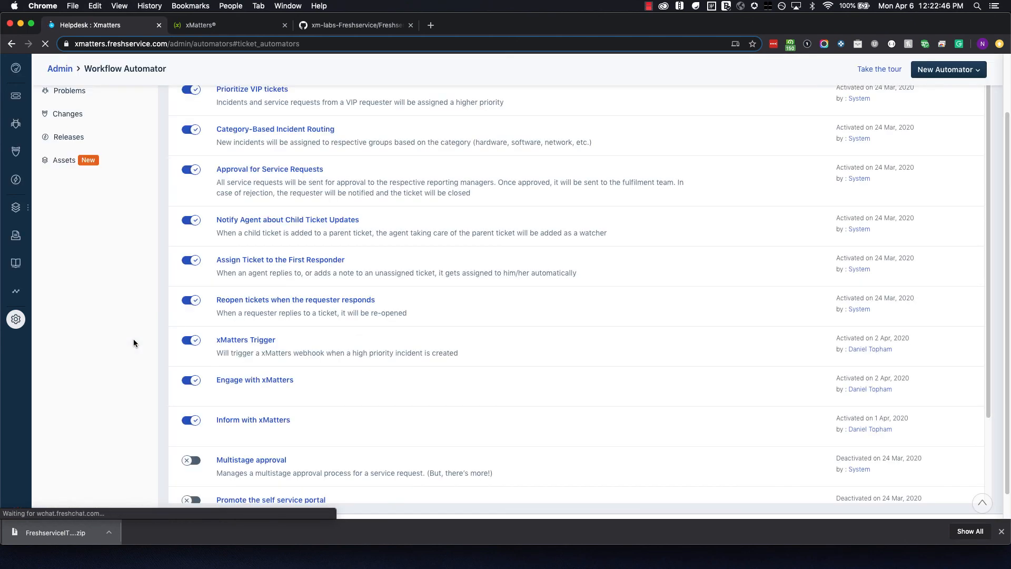
click(236, 380)
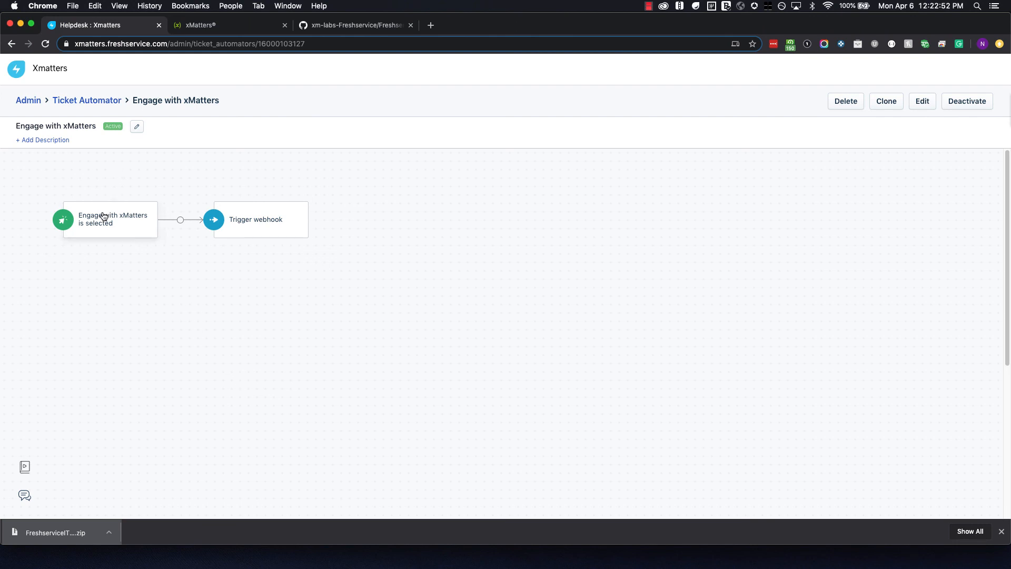
click(911, 104)
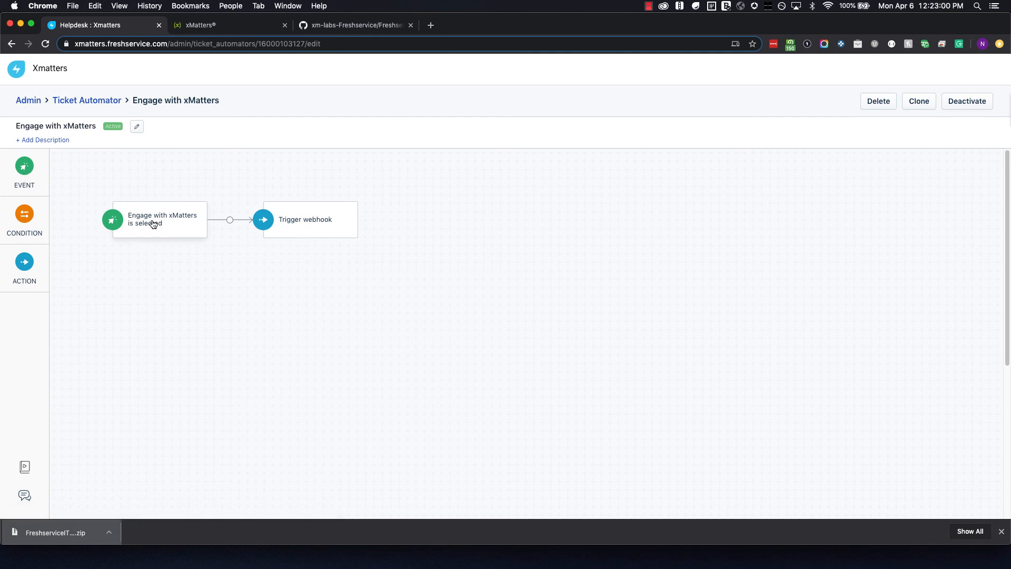
click(309, 225)
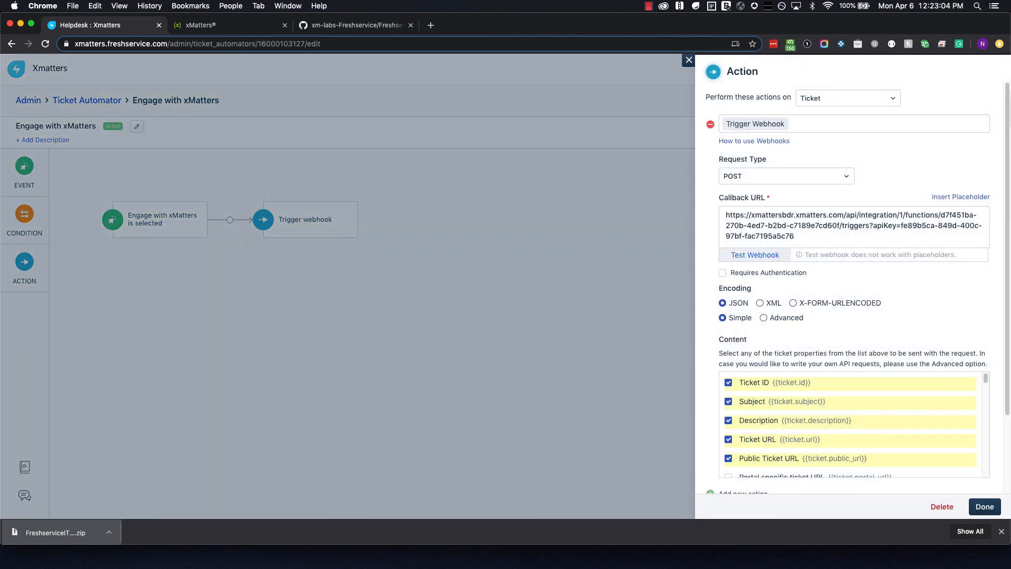
key(super+Tab)
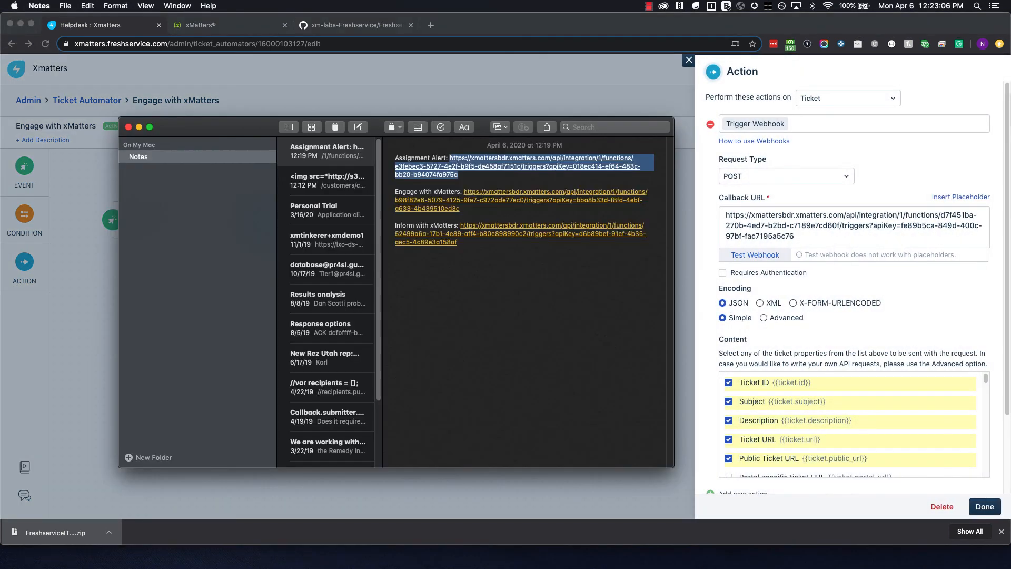
click(472, 211)
mouse_move(472, 209)
mouse_down()
mouse_move(450, 202)
mouse_move(465, 193)
mouse_up()
key(super+c)
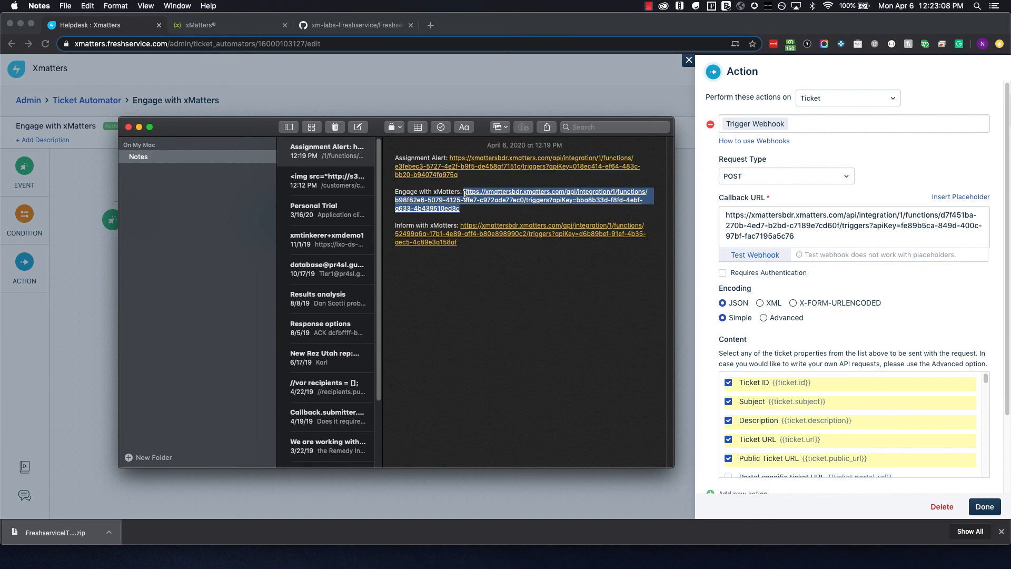
click(852, 229)
drag(804, 235, 720, 214)
key(super+v)
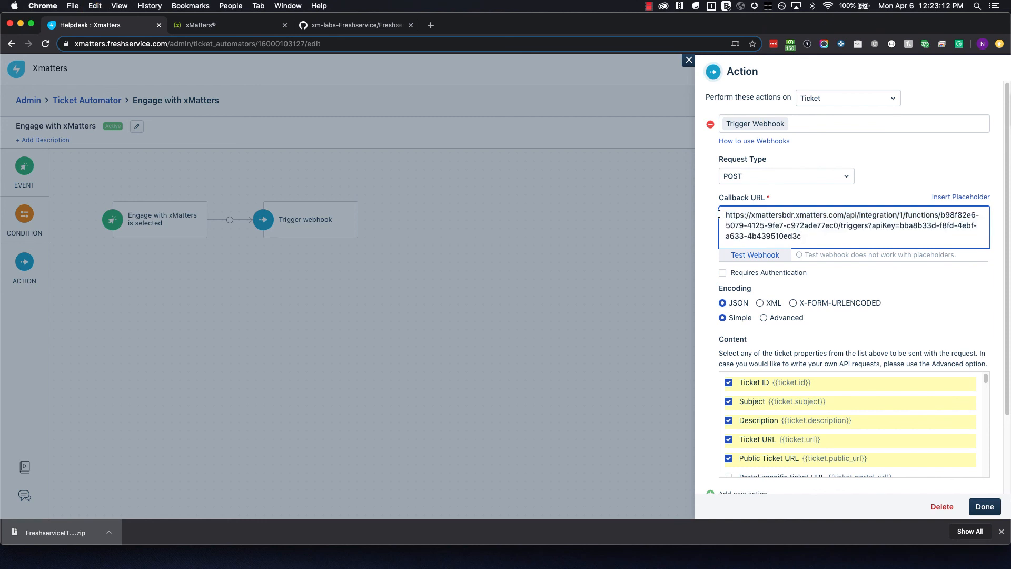
Save the webhook action with Done and return to the ticket automator list.
scroll(709, 280, down, 2)
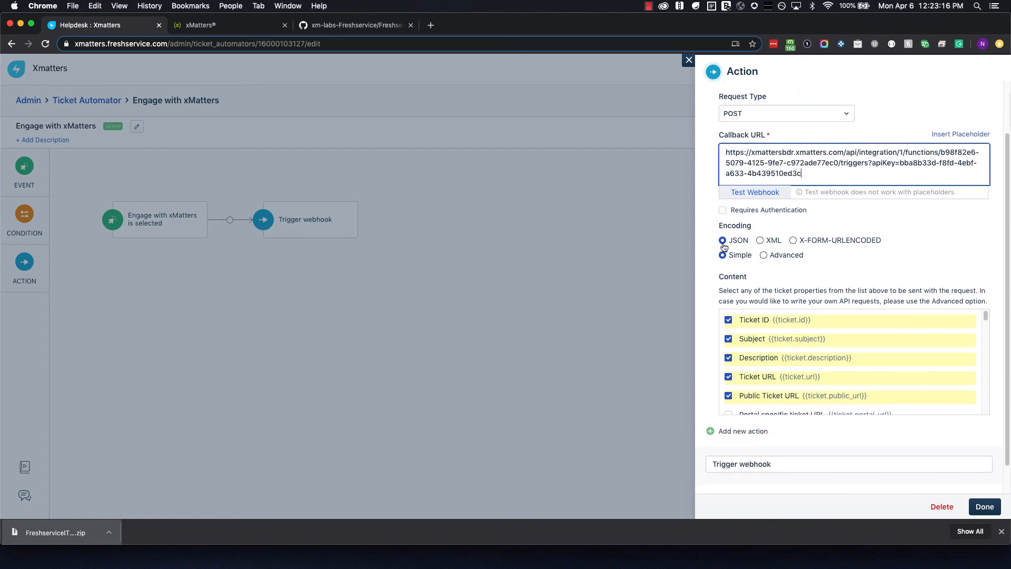
scroll(714, 292, down, 1)
scroll(793, 325, down, 10)
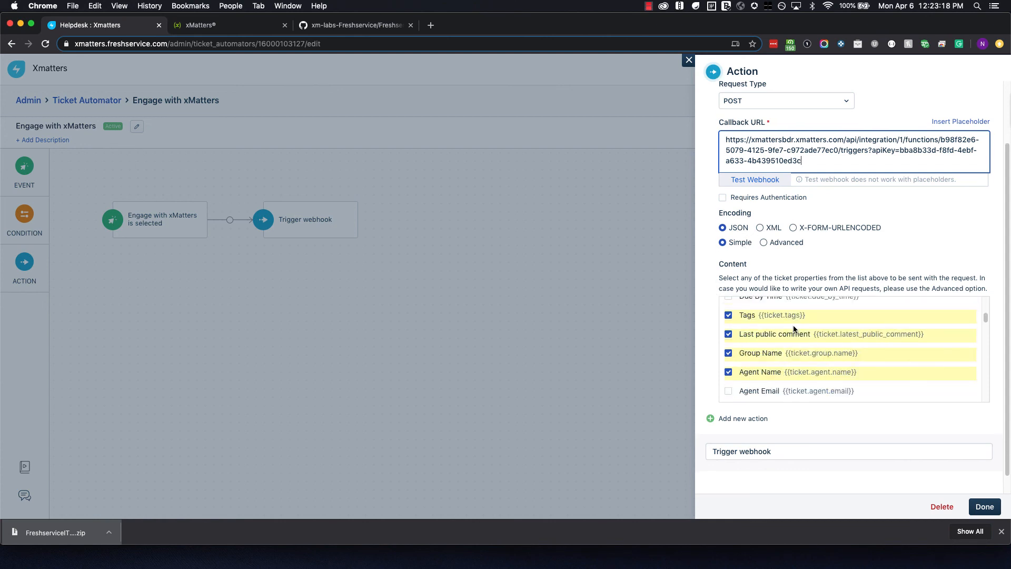
scroll(793, 326, down, 5)
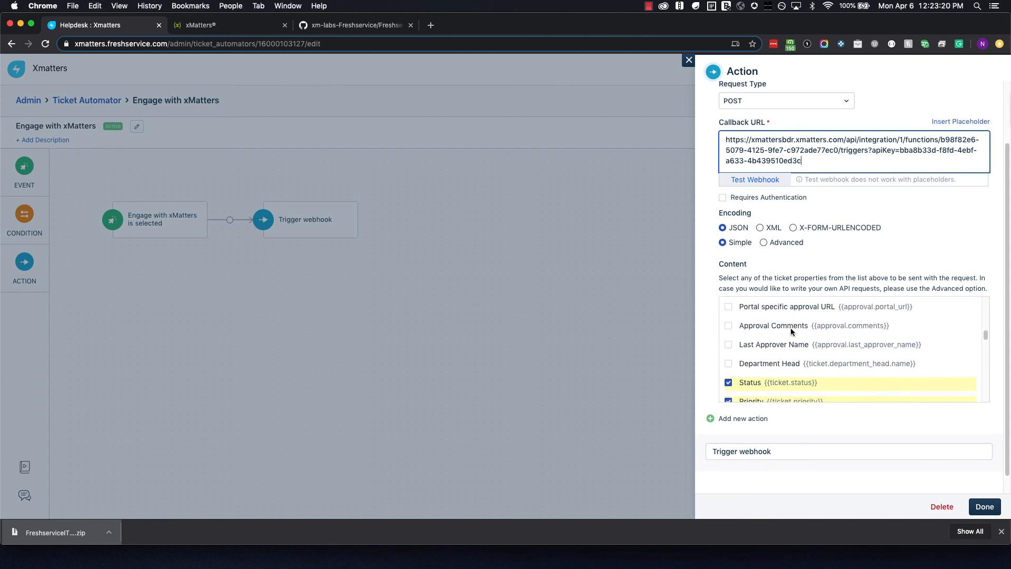
scroll(780, 335, up, 3)
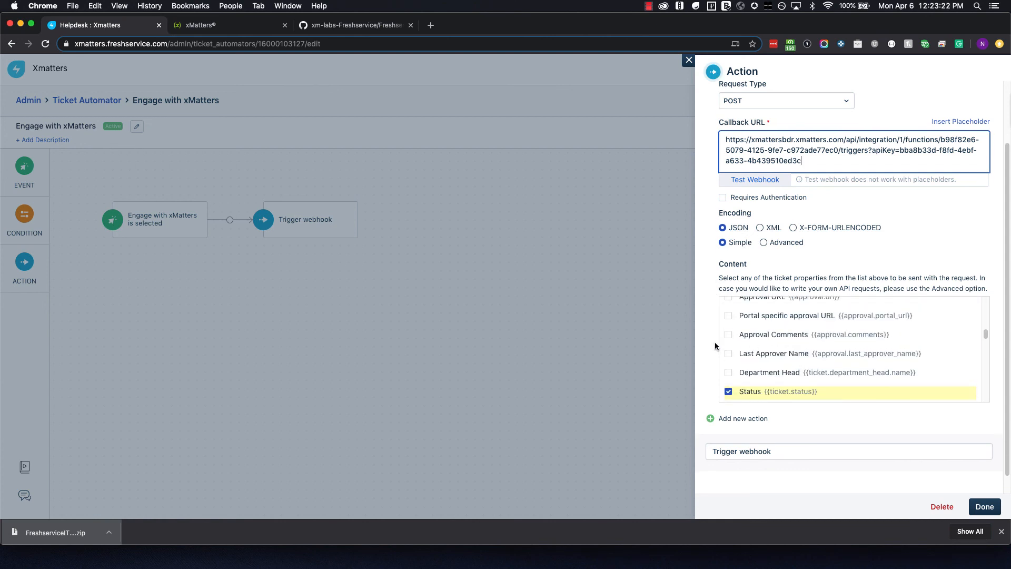
click(984, 506)
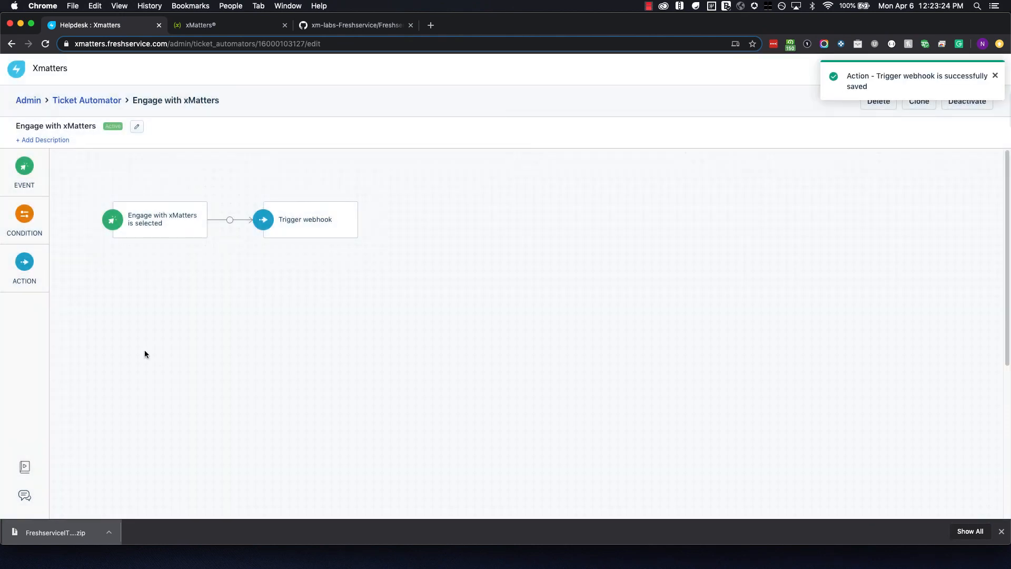
click(87, 101)
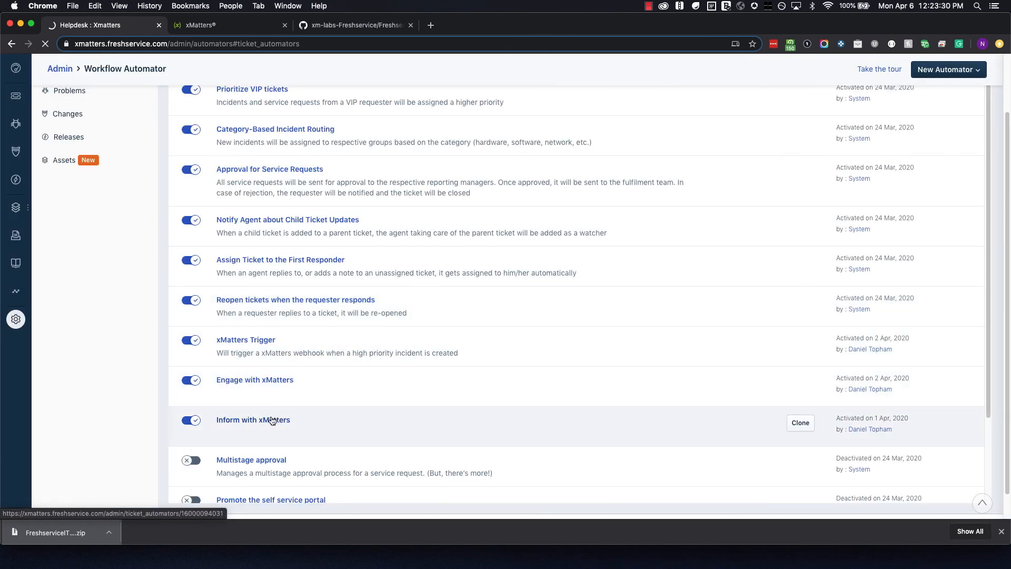
Edit the Inform with xMatters automator's webhook, replacing Callback URL with the Inform with xMatters URL.
click(271, 420)
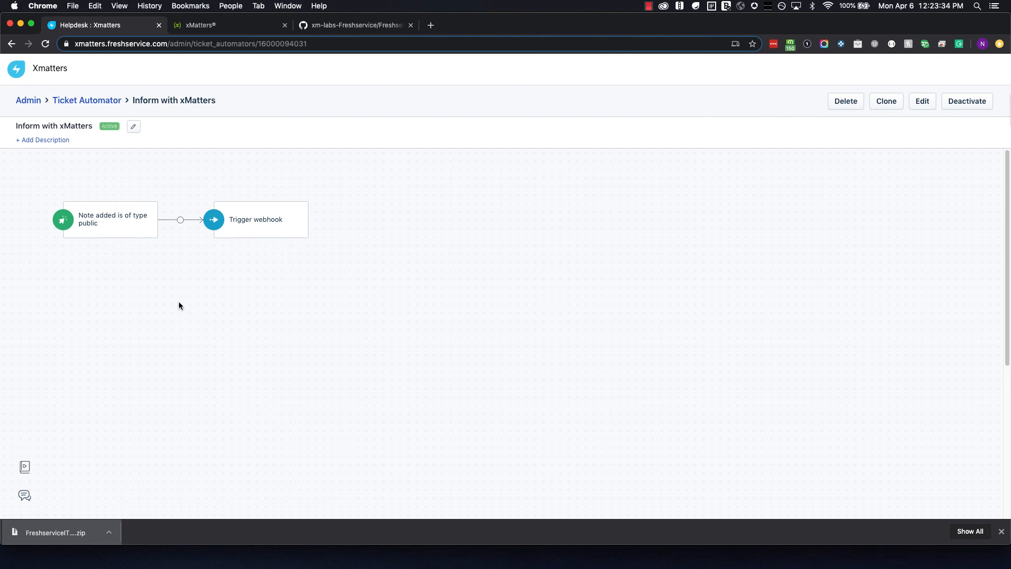
click(922, 101)
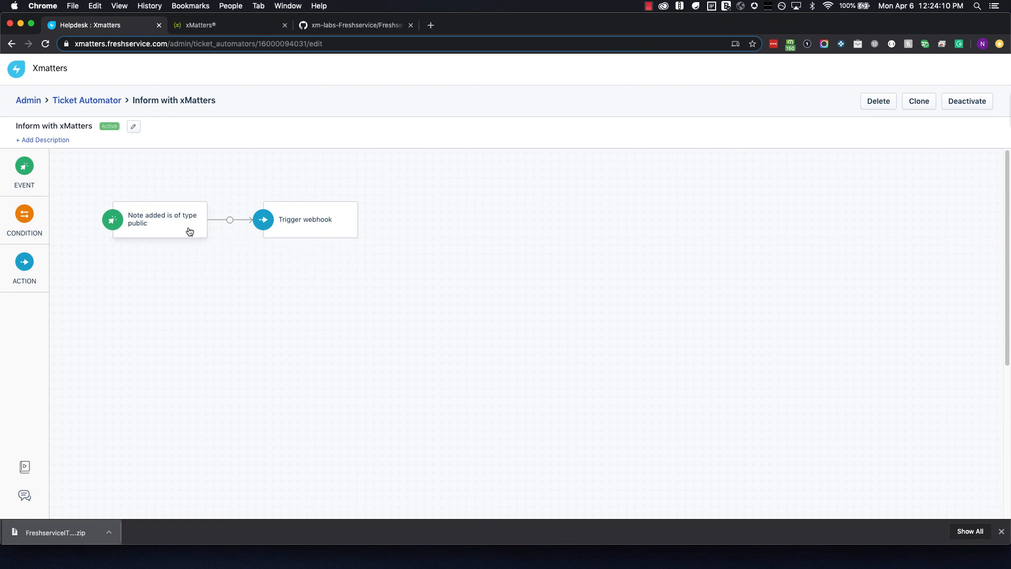
click(333, 228)
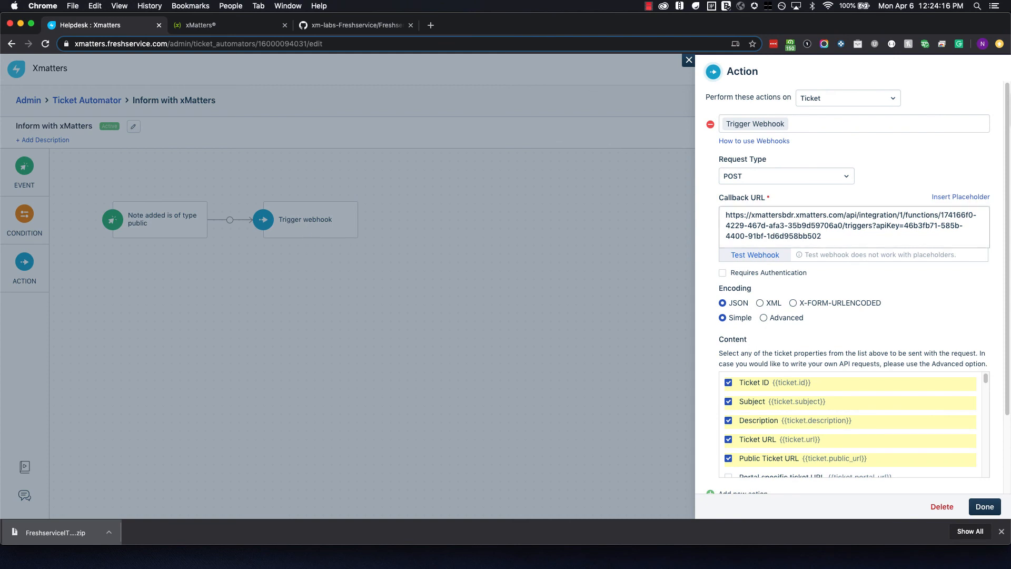
key(super+Tab)
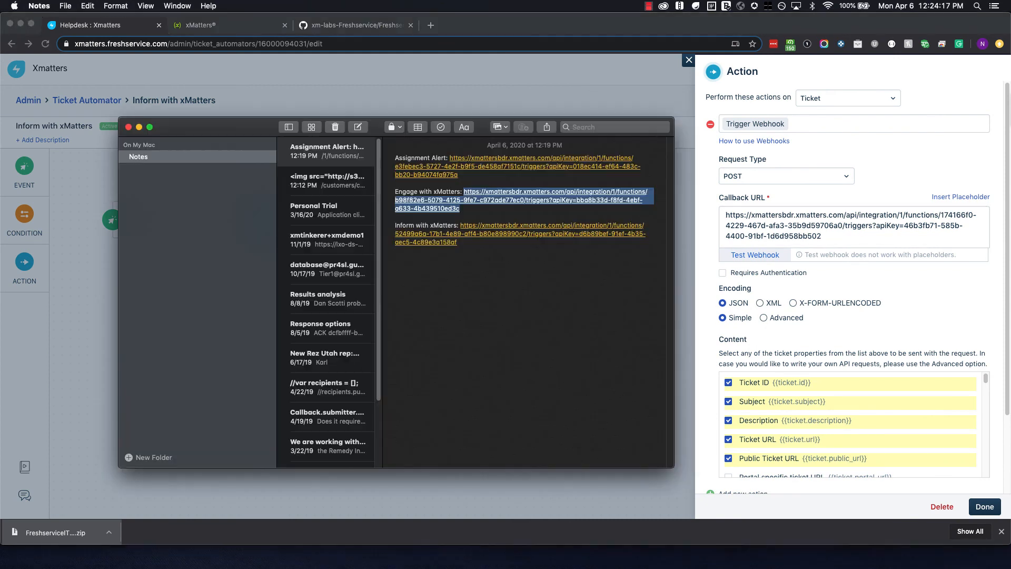
click(483, 248)
click(456, 240)
drag(457, 241, 460, 228)
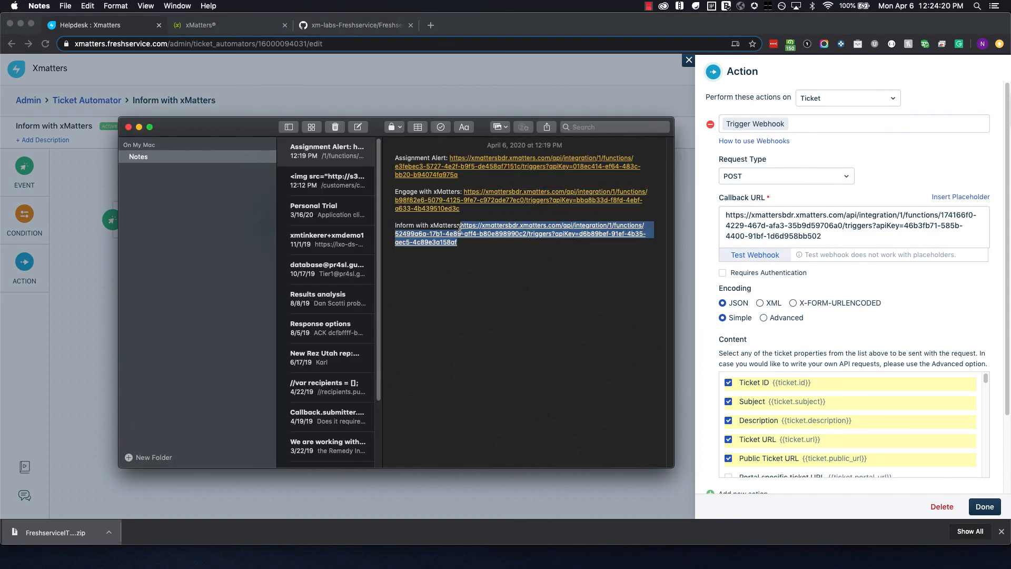
key(super+c)
key(super+Tab)
click(724, 210)
key(super+a)
key(super+v)
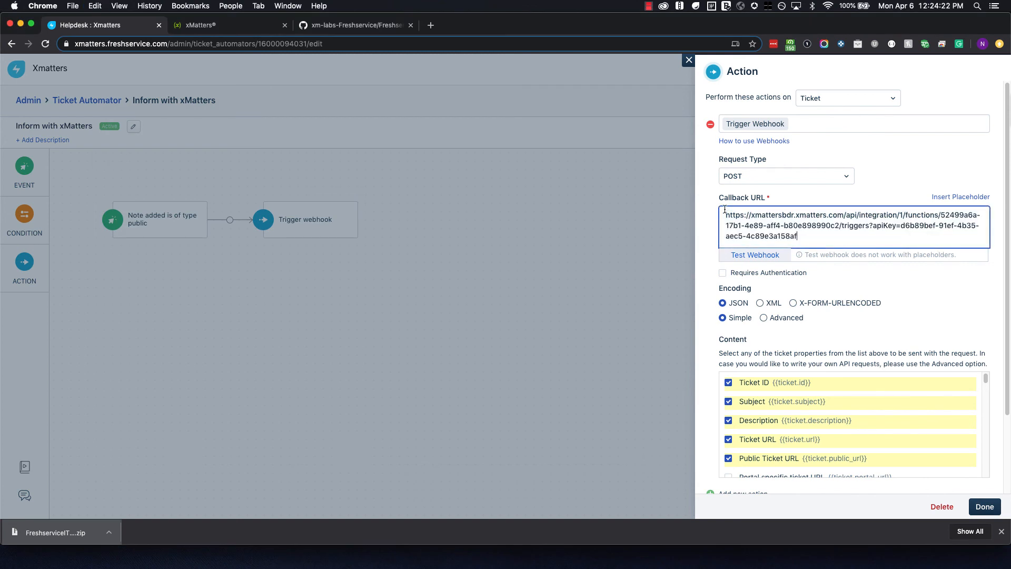
Review the webhook's content fields and save the action with Done.
scroll(765, 270, down, 2)
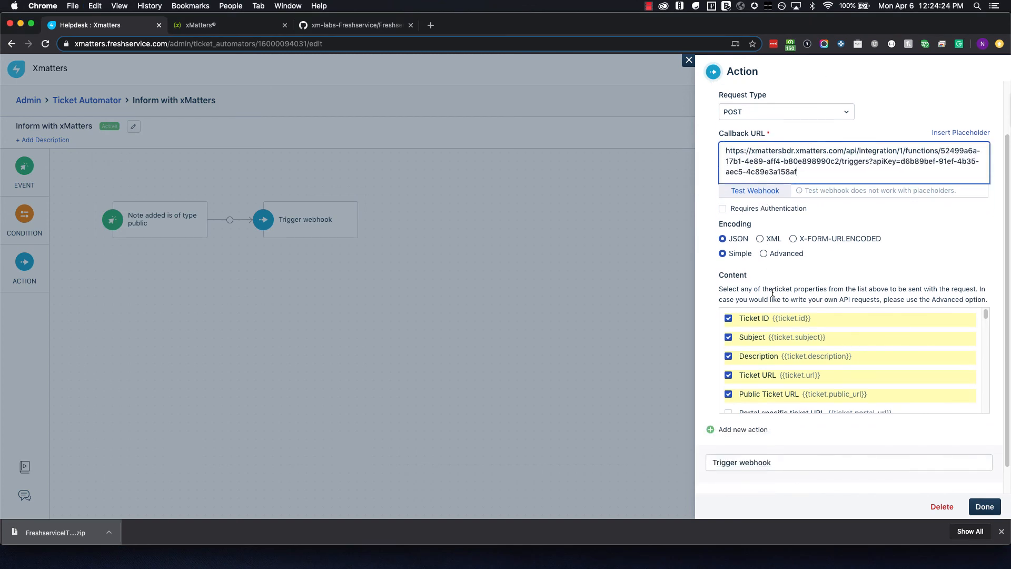
scroll(773, 331, down, 5)
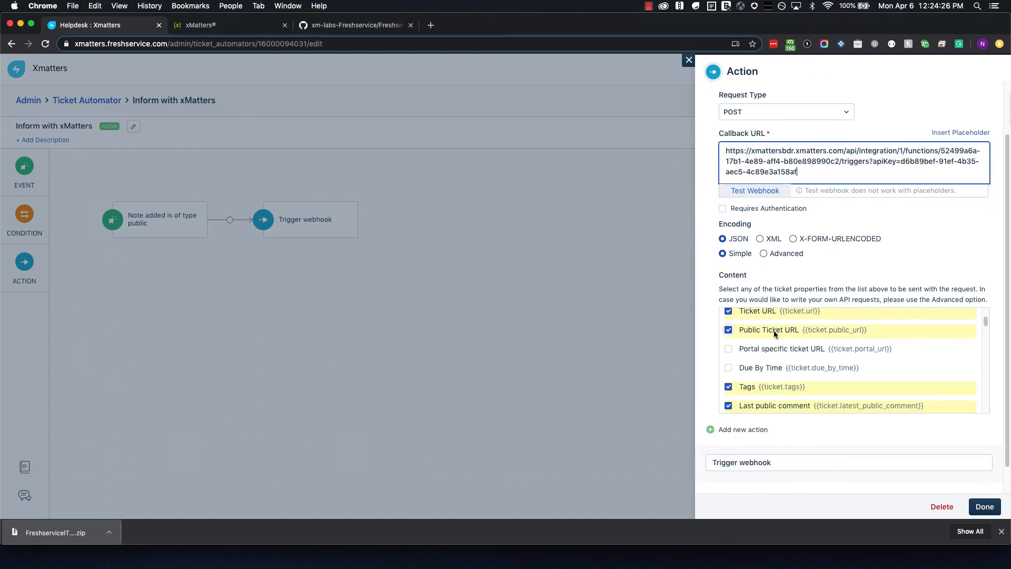
scroll(774, 333, down, 6)
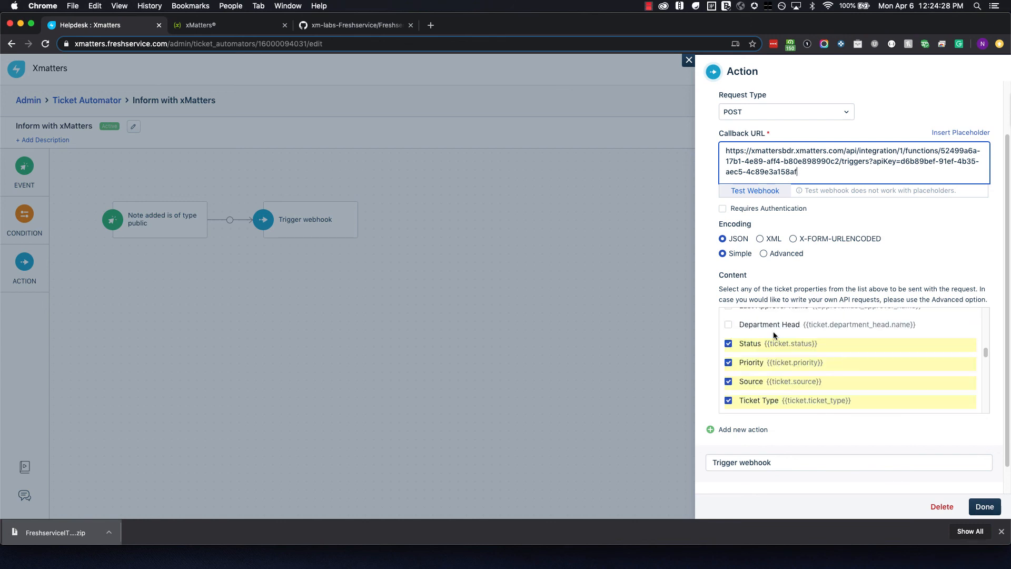
scroll(773, 331, down, 8)
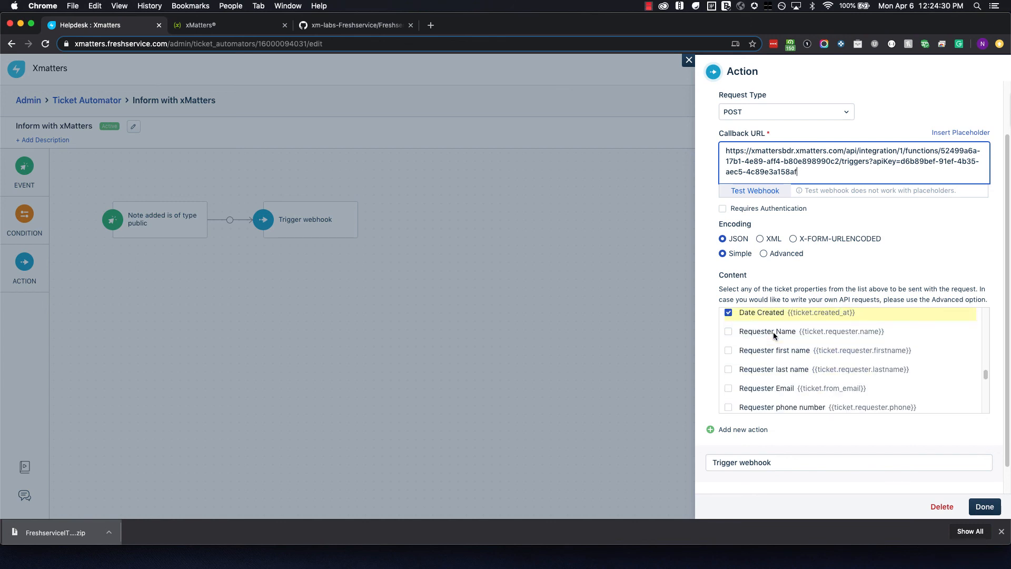
scroll(773, 332, down, 8)
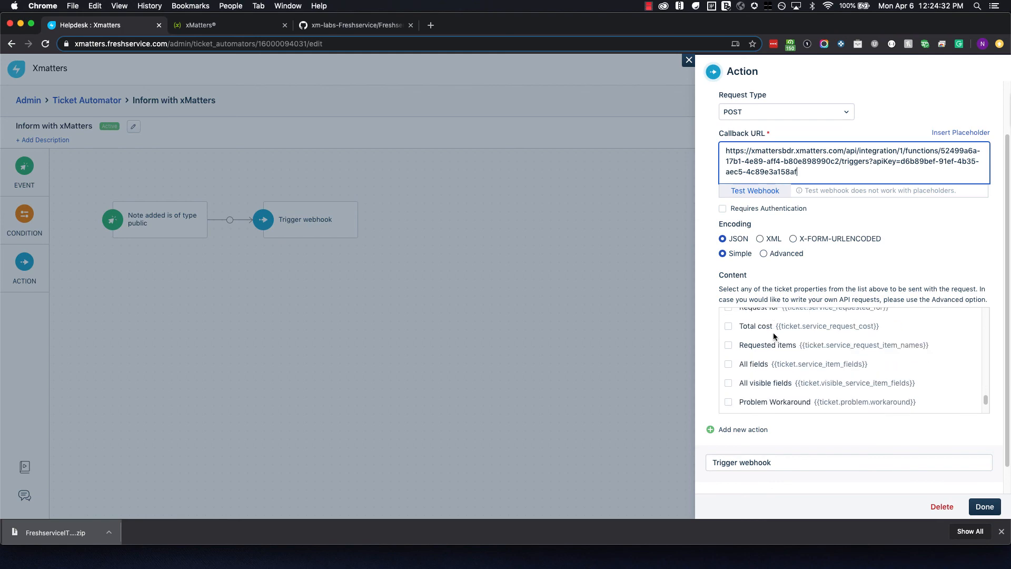
click(984, 507)
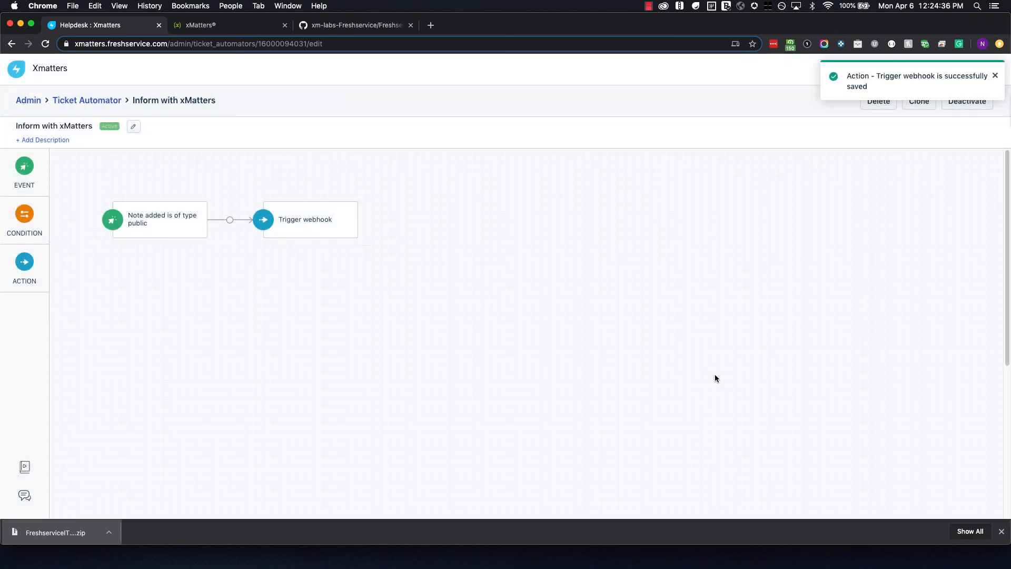
Inspect the Inform with xMatters Event step's settings and Recipients, then return to the flows list.
click(225, 25)
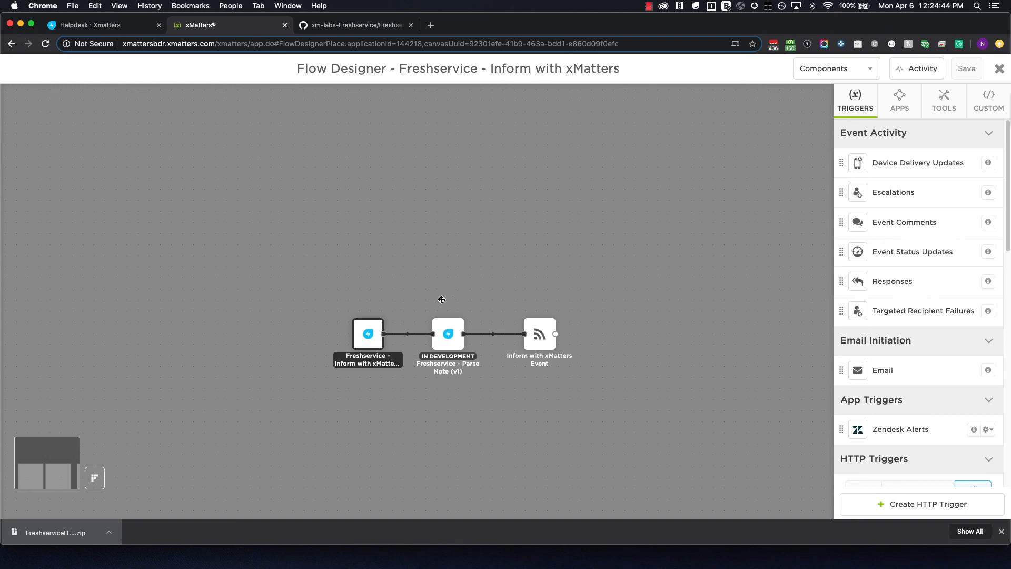
mouse_move(537, 300)
drag(491, 69, 621, 74)
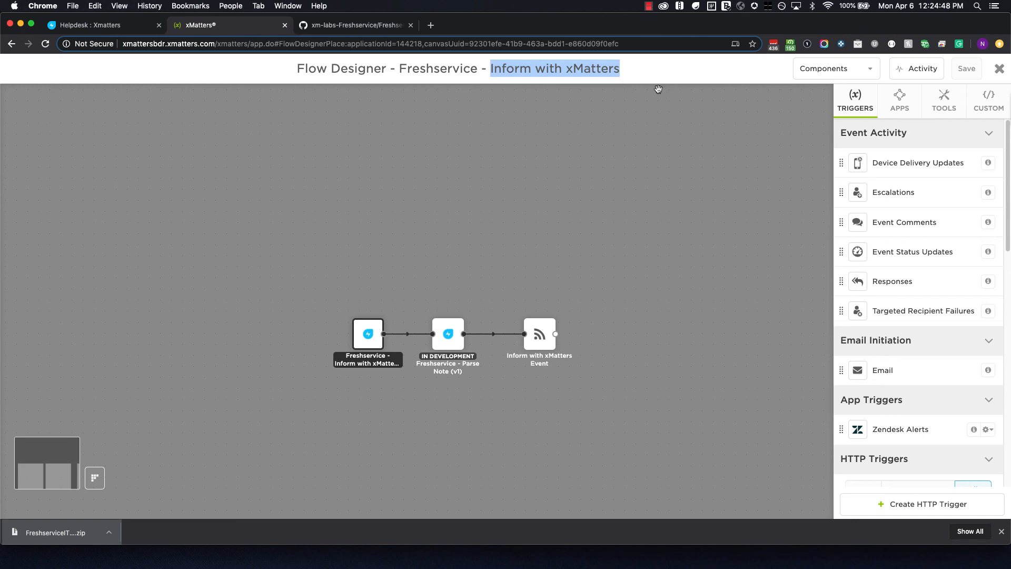
click(541, 336)
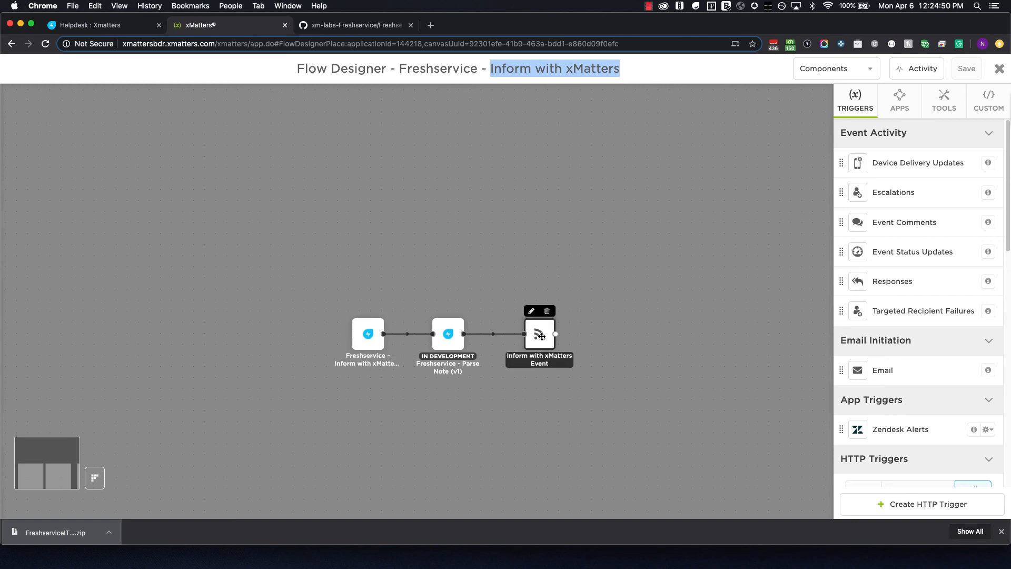
double_click(542, 336)
scroll(387, 322, down, 1)
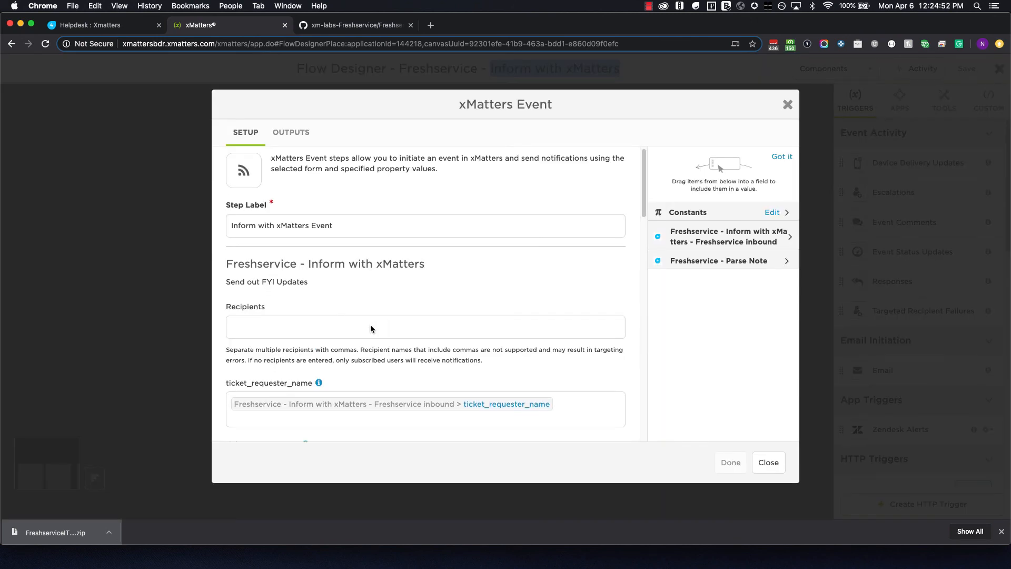
click(787, 104)
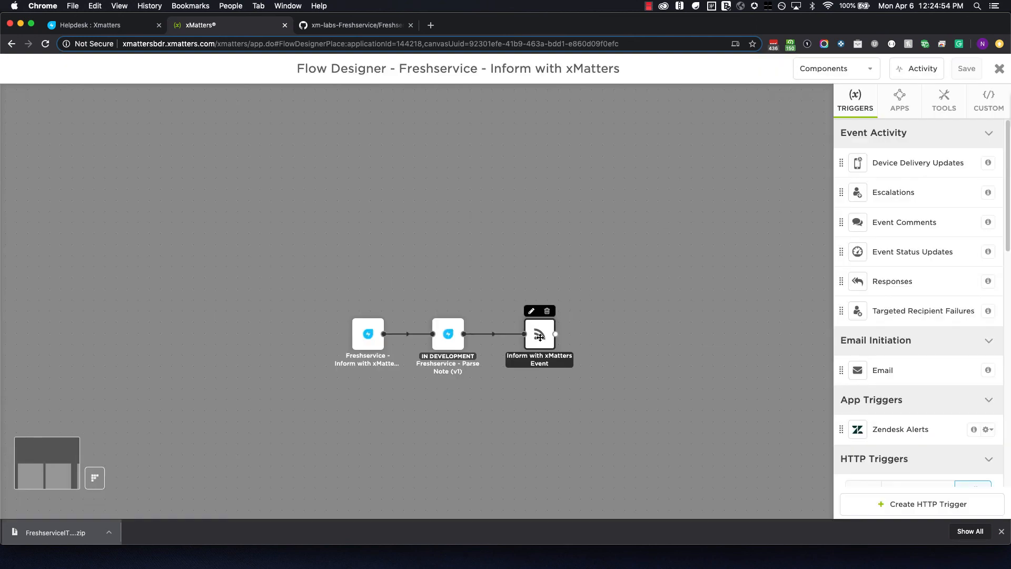
double_click(539, 335)
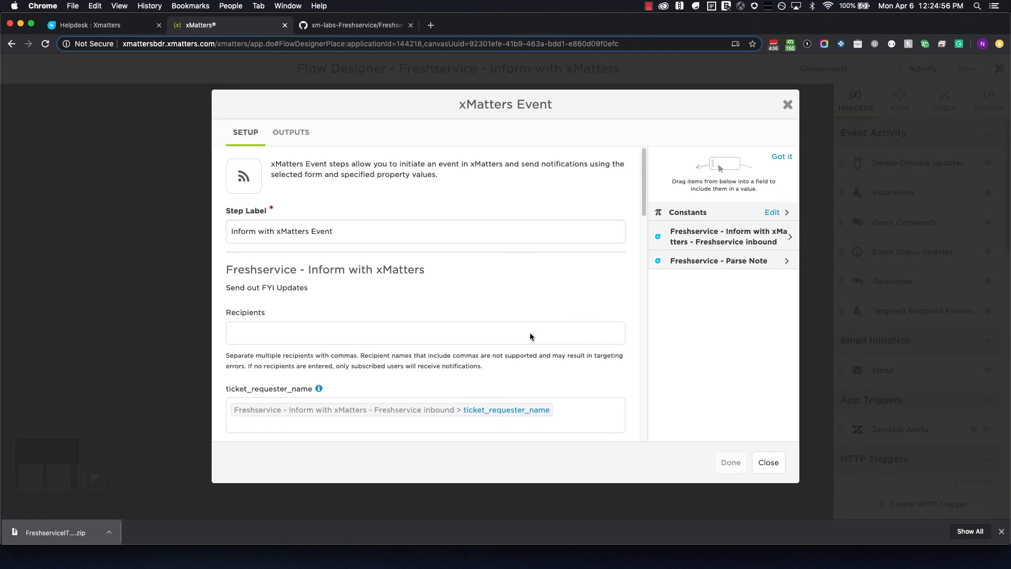
click(394, 332)
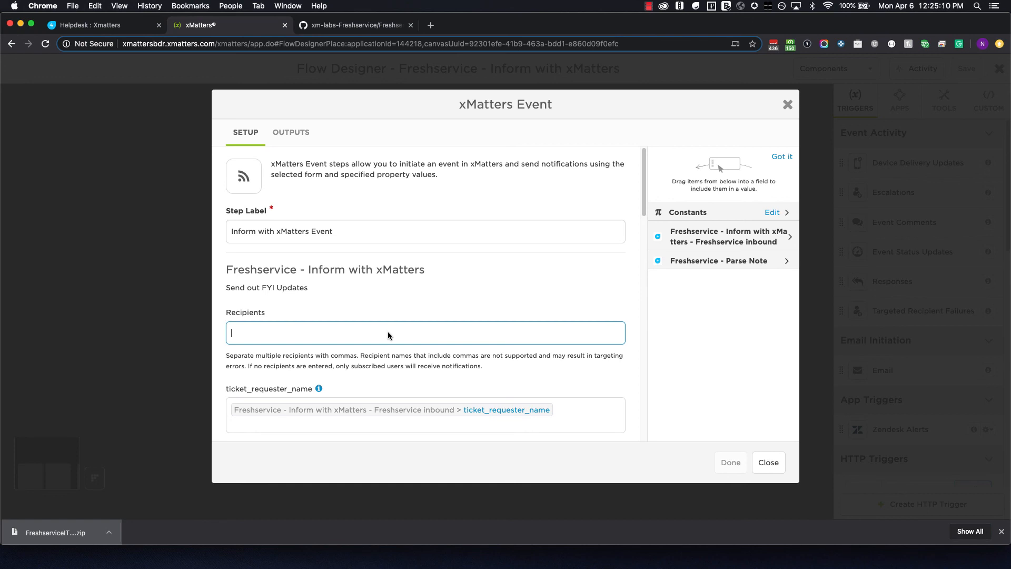
click(768, 462)
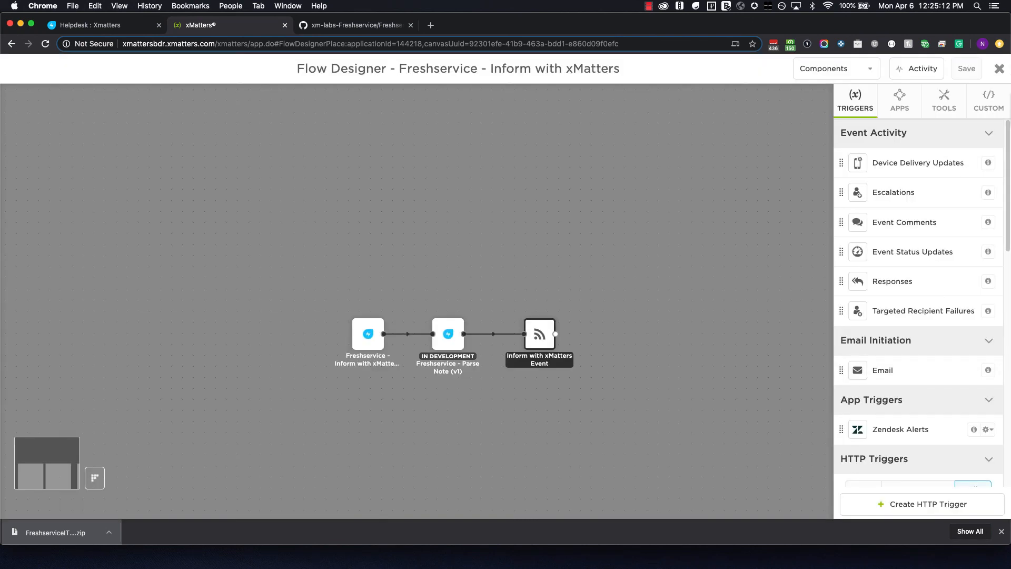
click(1000, 72)
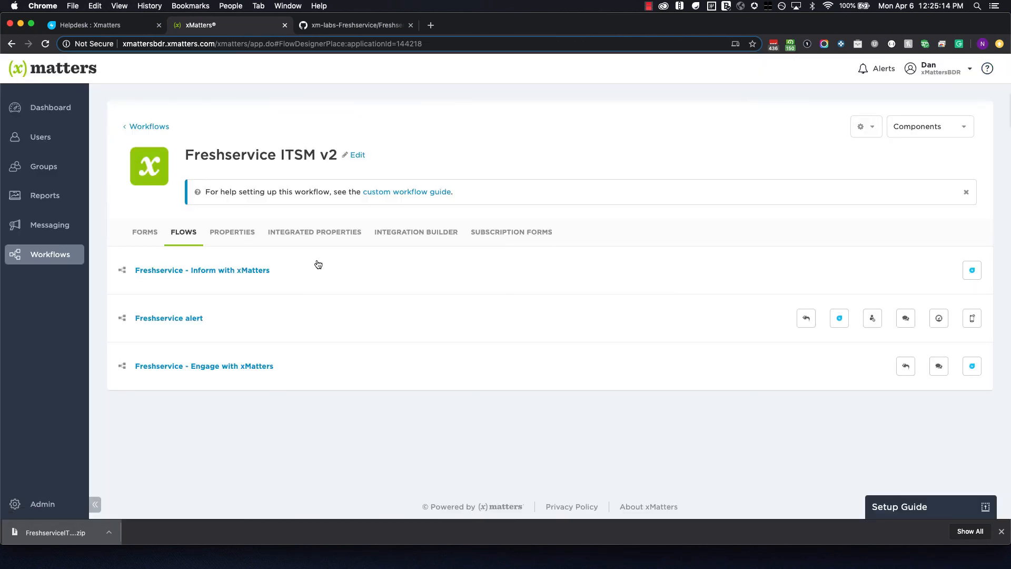
Check in Groups that the FYI Group exists and open its overview.
mouse_move(37, 165)
click(128, 153)
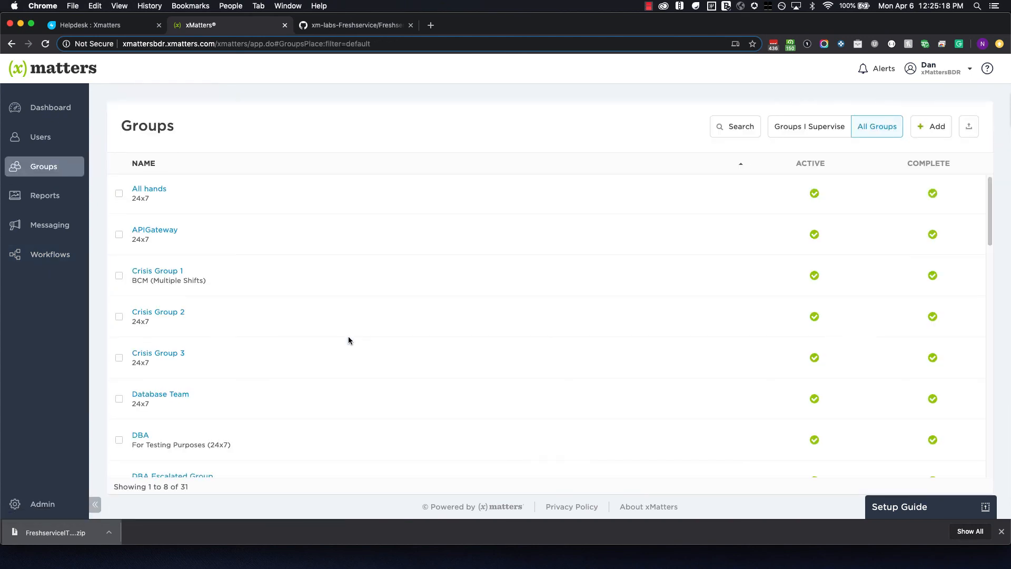
scroll(348, 340, down, 3)
scroll(348, 340, down, 5)
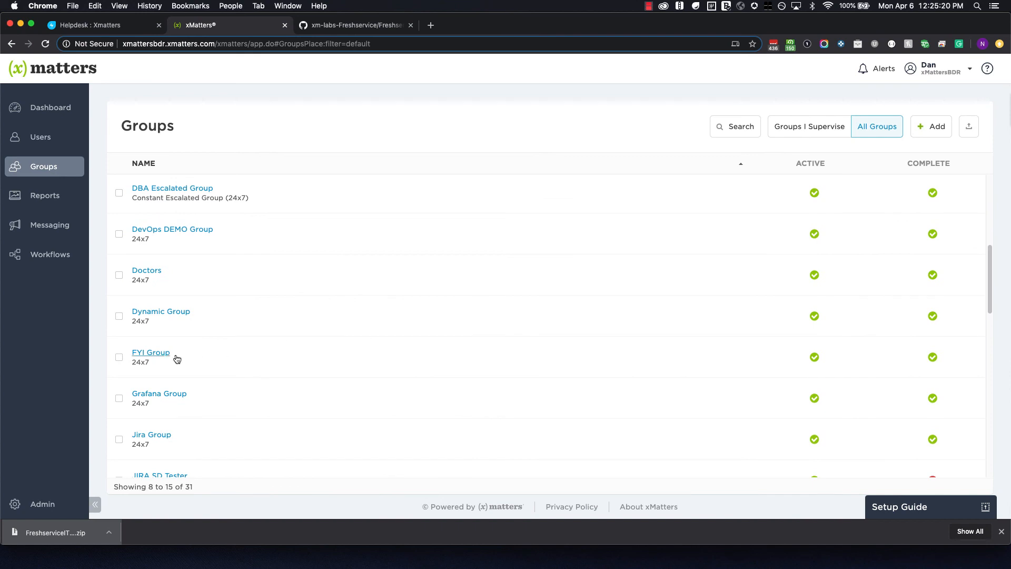
click(161, 359)
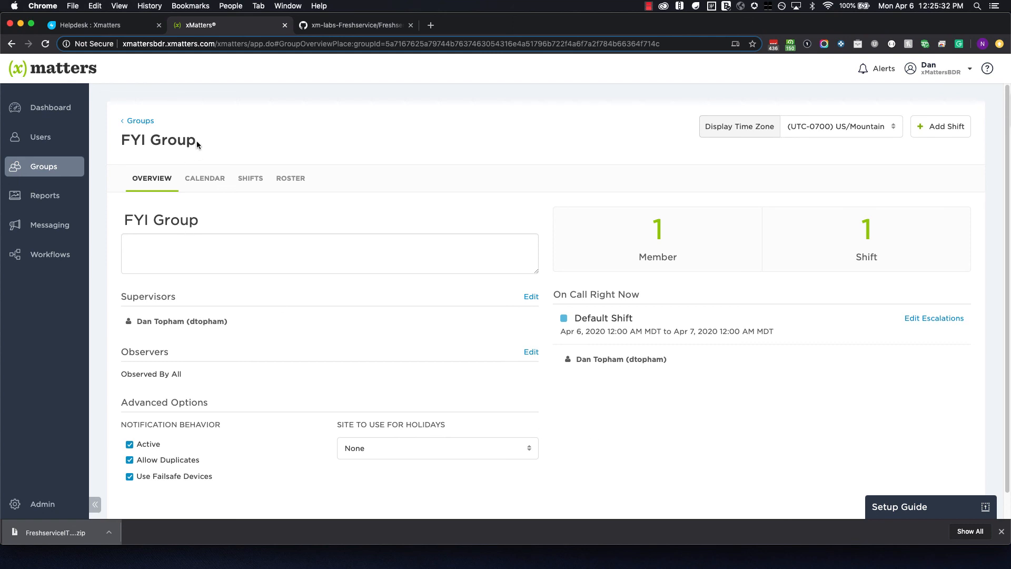
drag(198, 140, 129, 139)
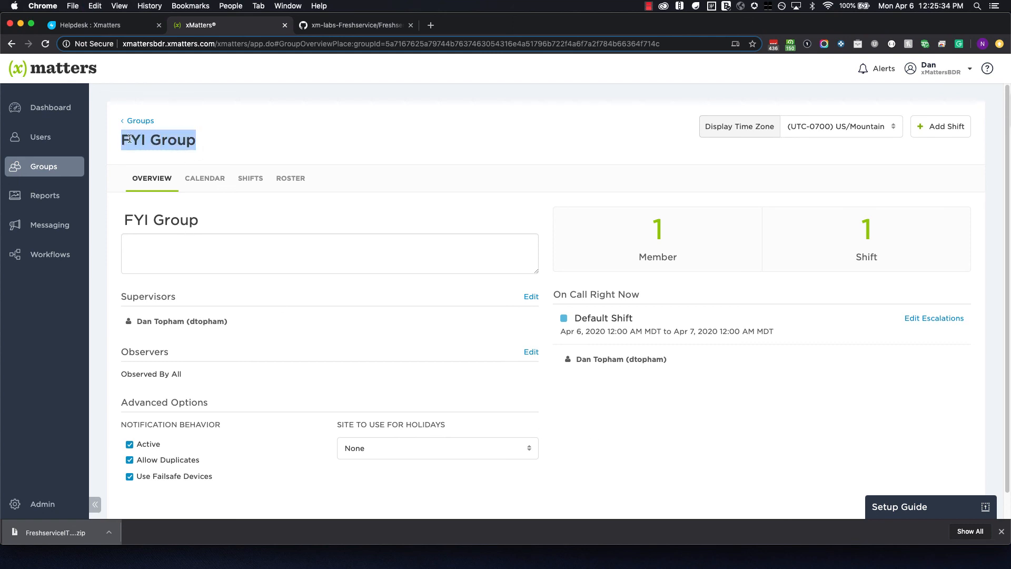
Open the Freshservice - Inform with xMatters flow of the Freshservice ITSM v2 workflow.
click(62, 260)
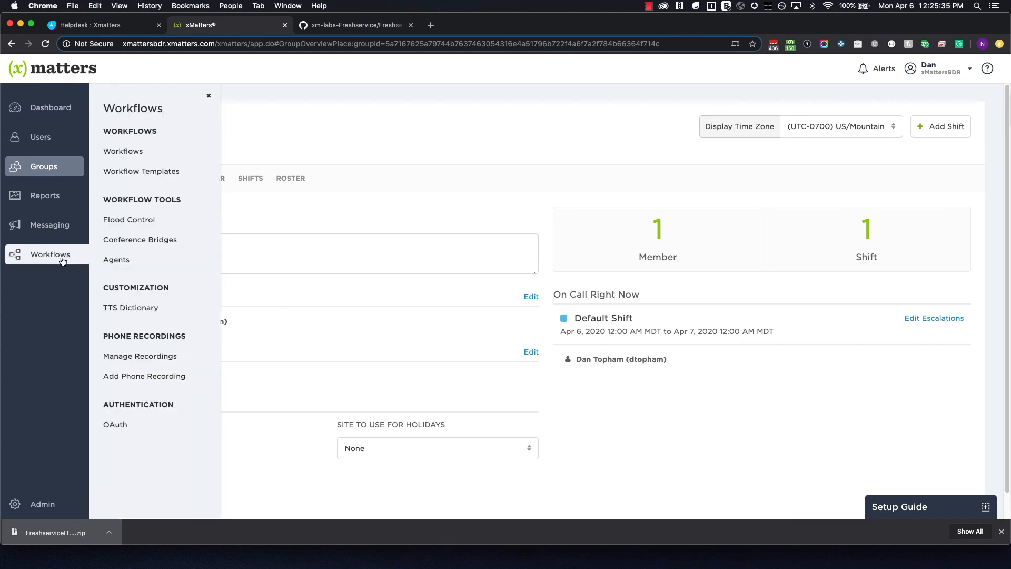
click(128, 157)
click(185, 224)
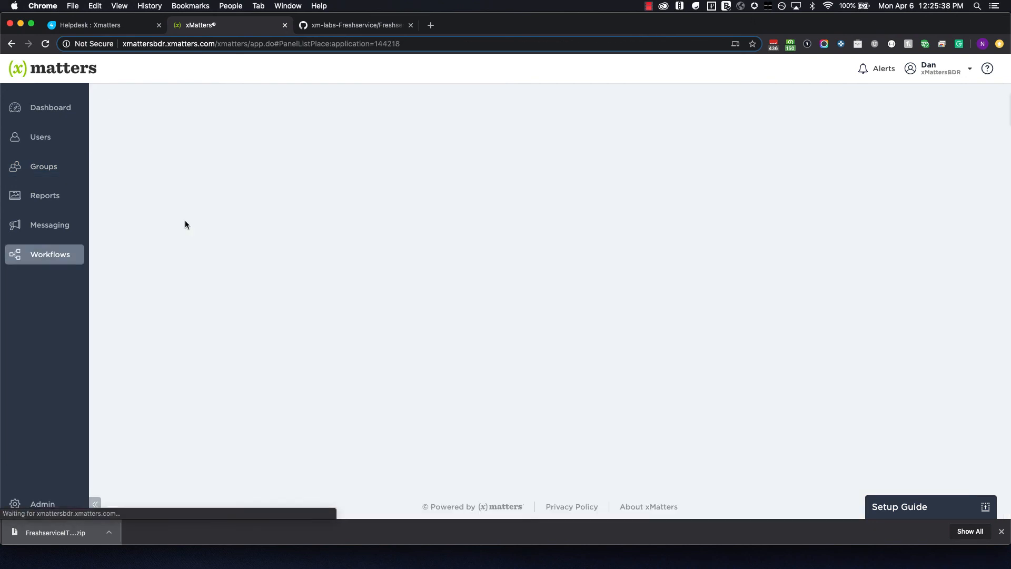
click(185, 230)
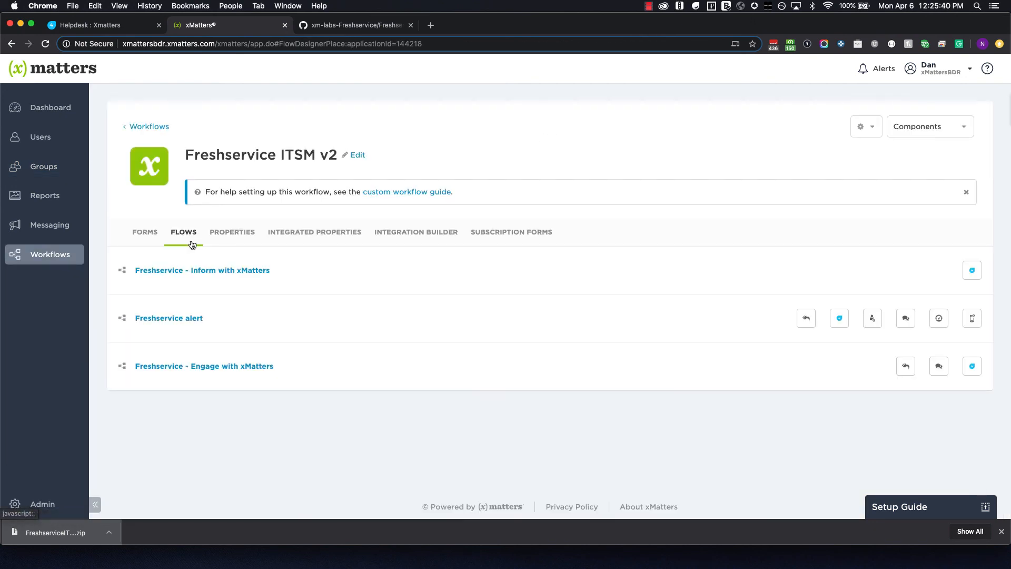
click(196, 270)
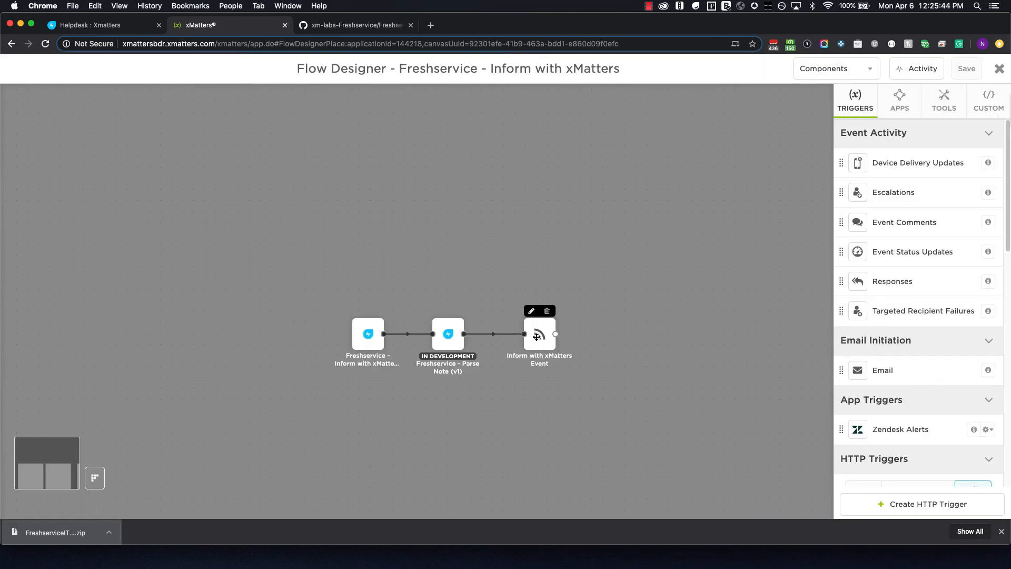
Set the Inform with xMatters Event step's recipient to FYI Group, then save and close the flow.
double_click(536, 336)
click(368, 332)
text(FYI Group)
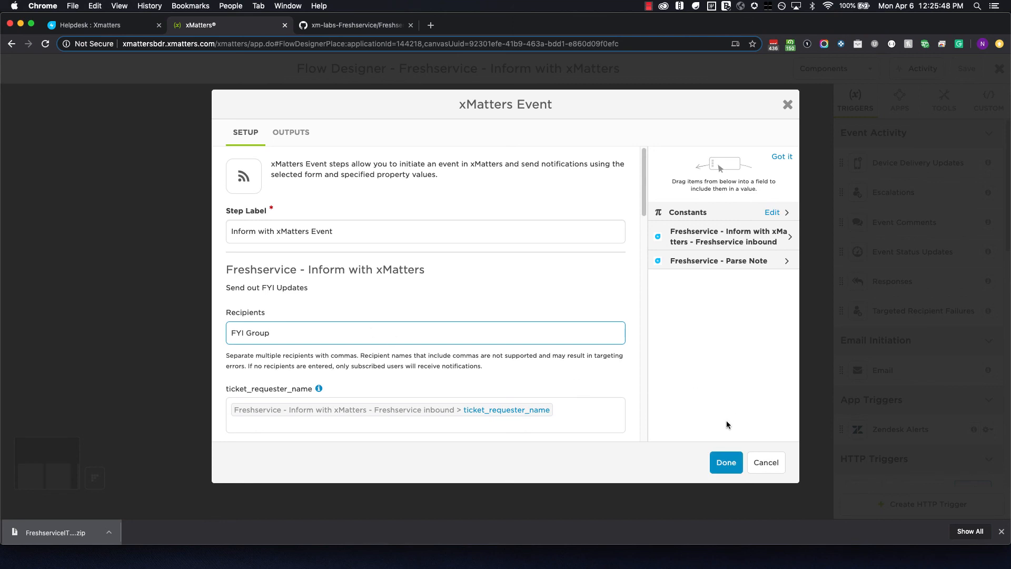
click(724, 458)
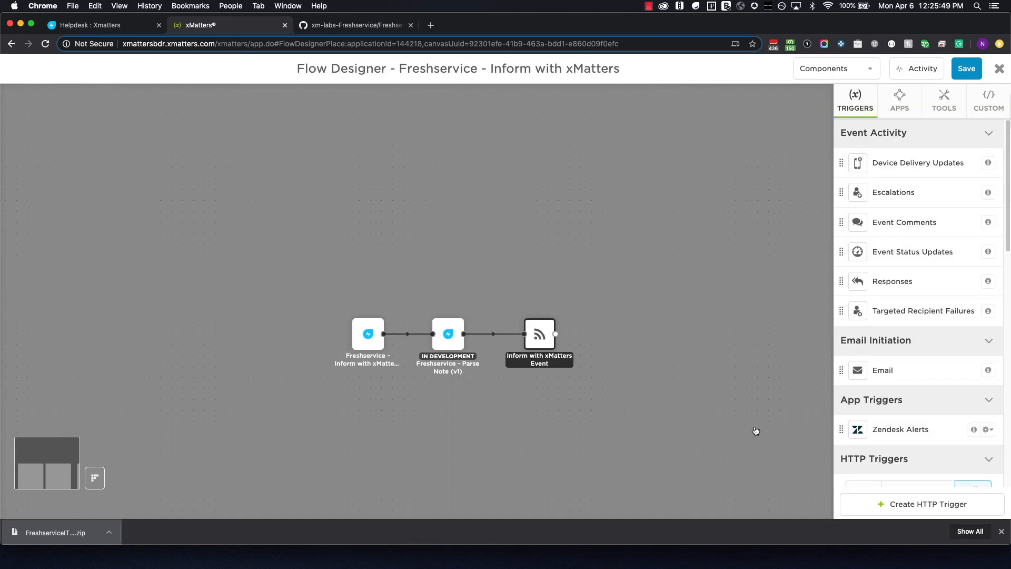
click(965, 69)
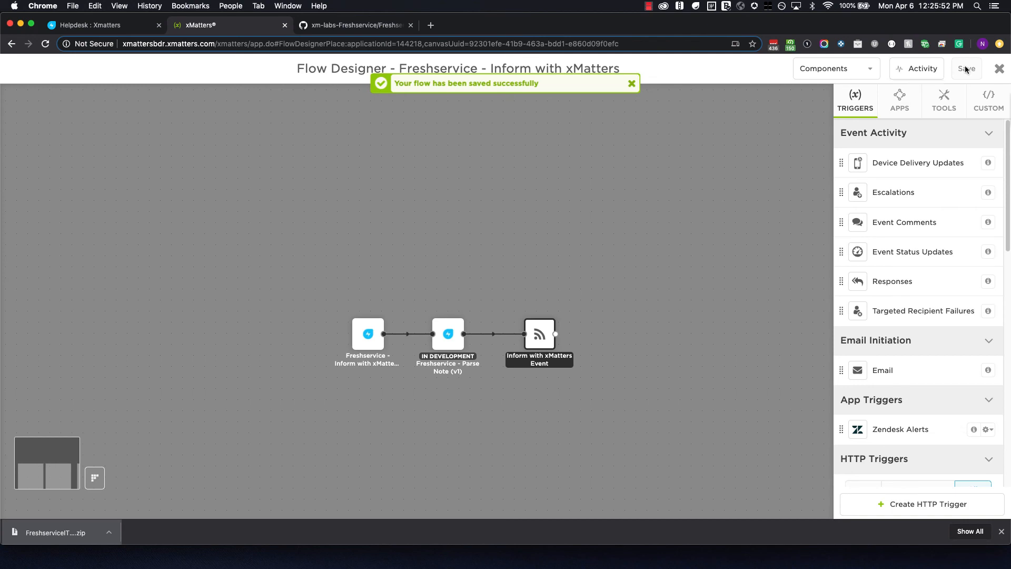
click(998, 68)
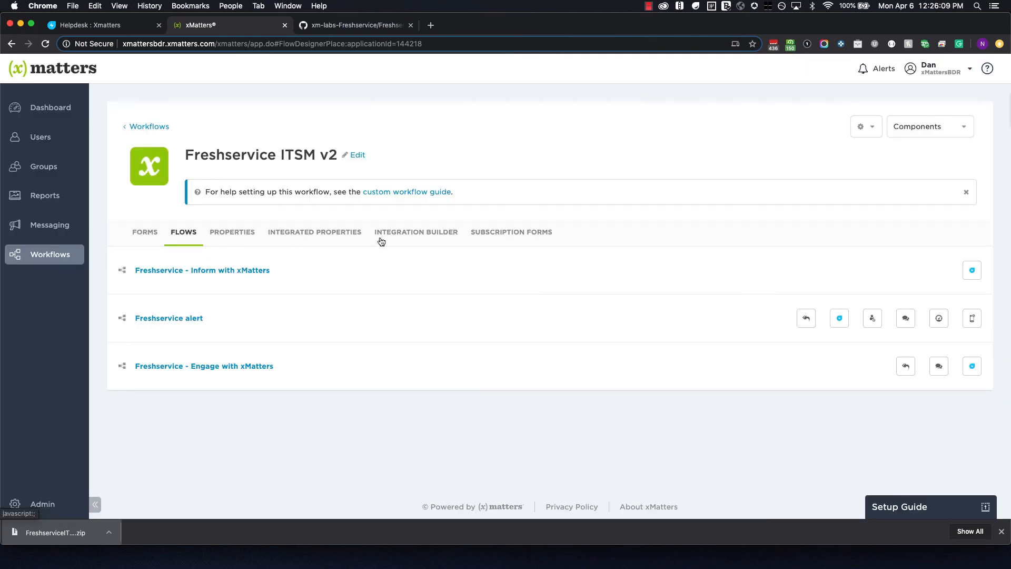
Open the Freshservice alert flow, bring its trigger into view, and show the Components list.
click(195, 319)
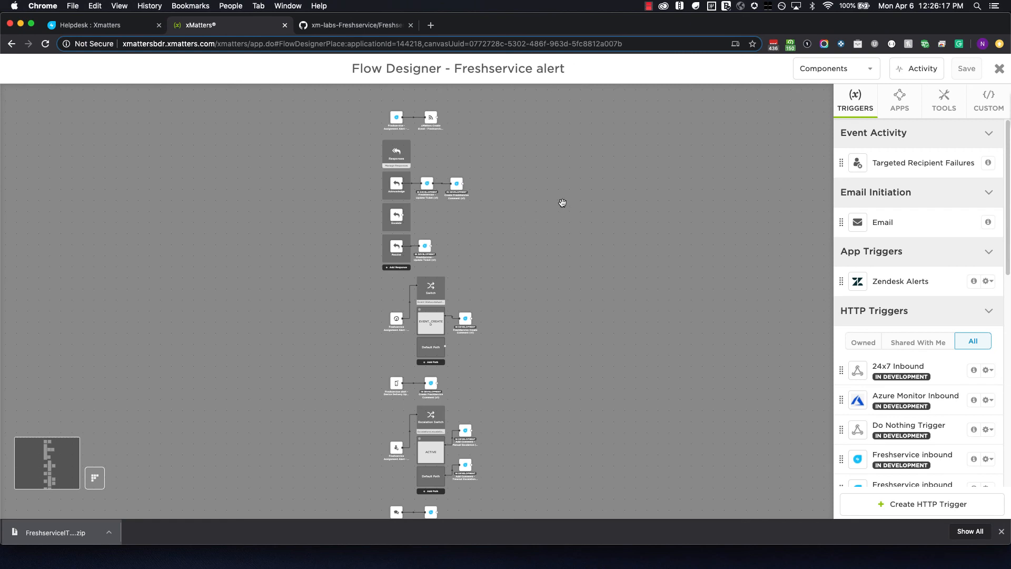
scroll(559, 201, up, 5)
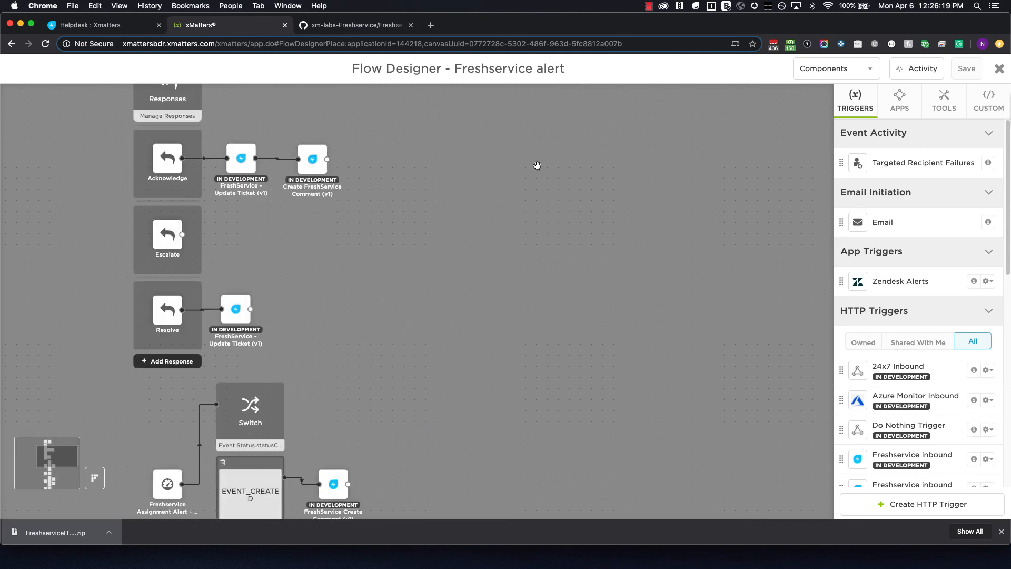
drag(537, 166, 672, 351)
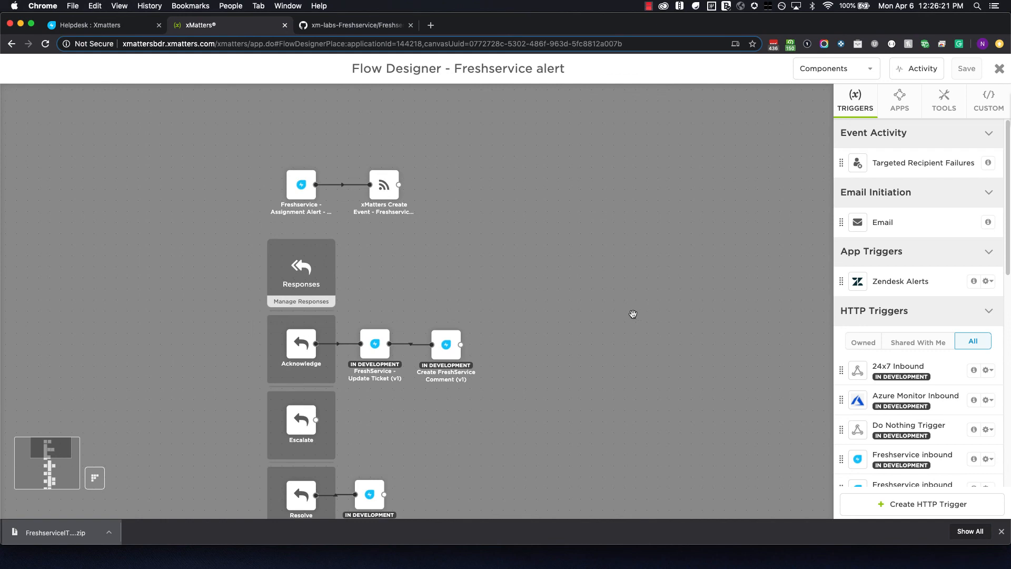
click(856, 73)
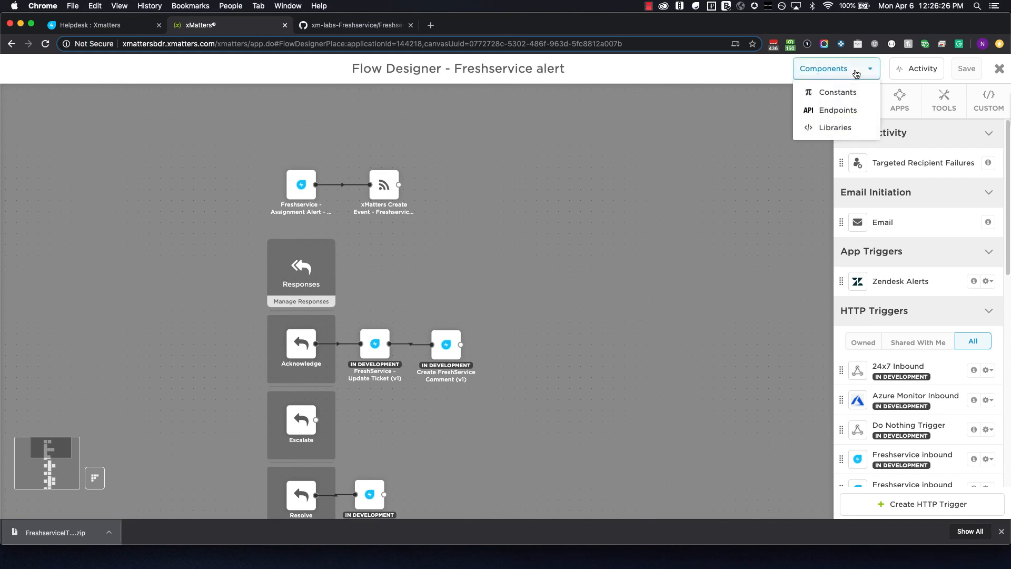
Change the FreshService endpoint's Base URL domain from 'domain' to 'xmatters'.
click(838, 110)
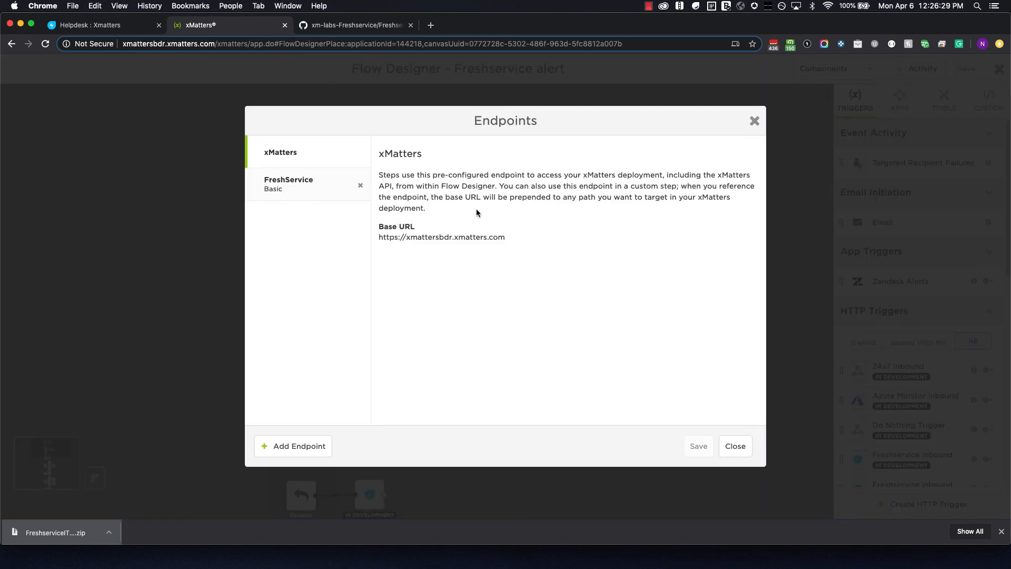
click(294, 189)
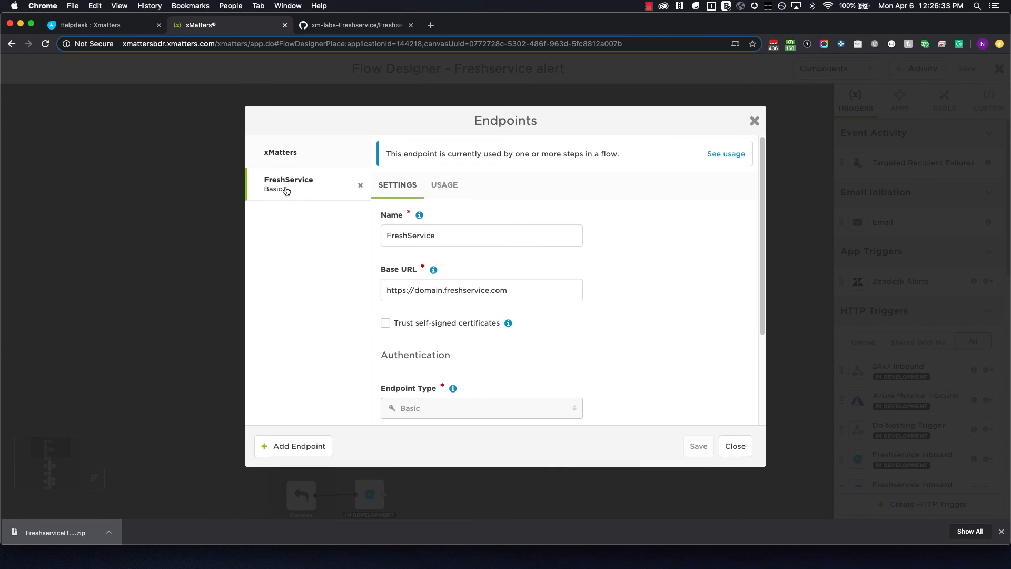
scroll(475, 234, down, 2)
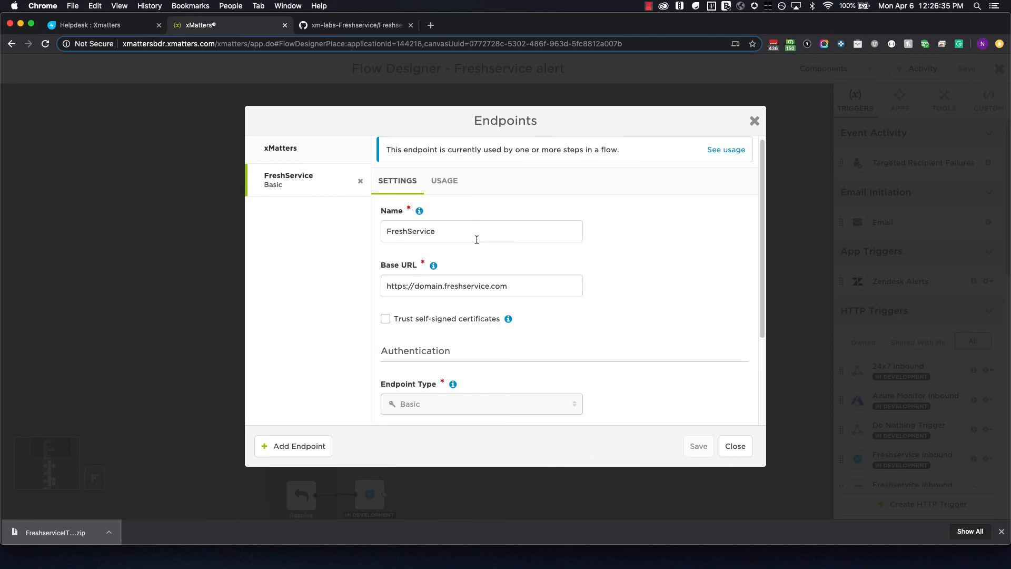
double_click(441, 277)
text(x)
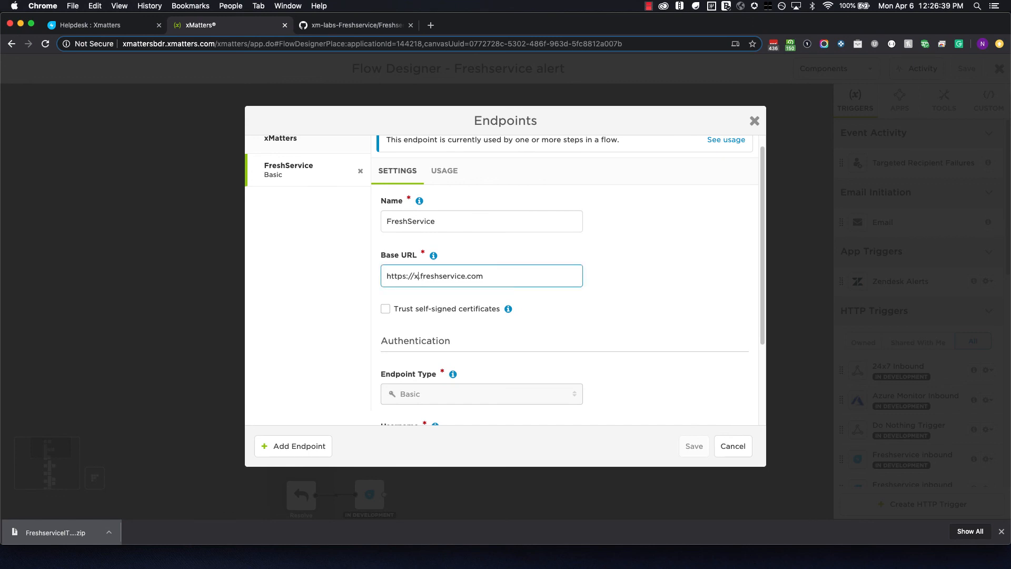
text(matters)
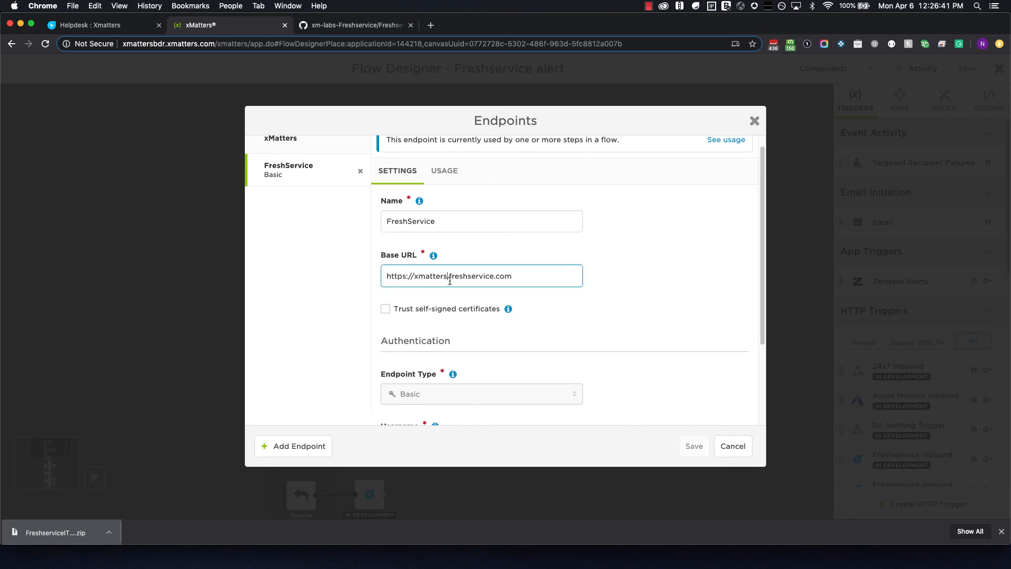
Enter the account username and password, enable preemptive authentication, and save the endpoint.
scroll(452, 294, down, 3)
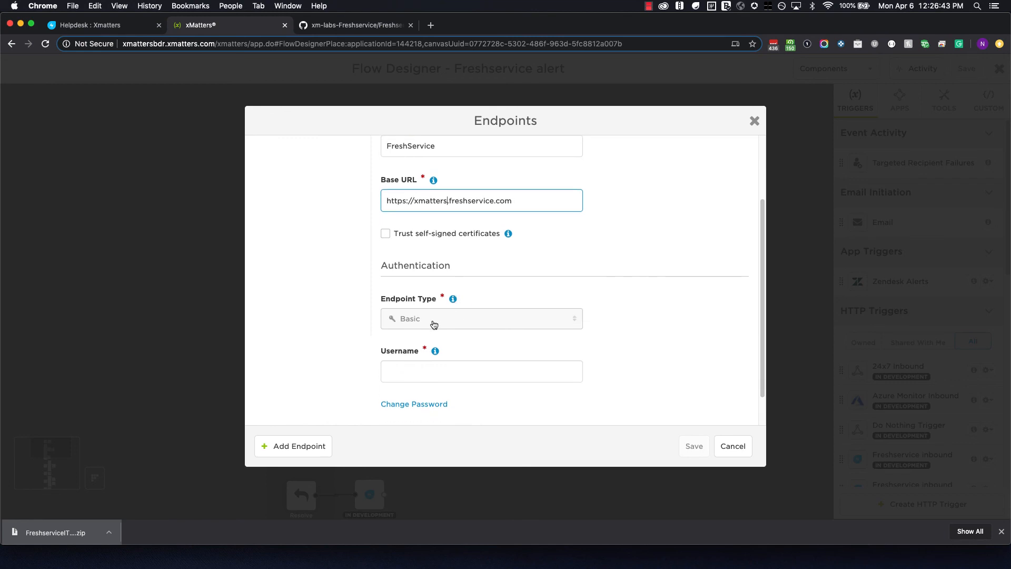
scroll(434, 322, down, 1)
click(424, 356)
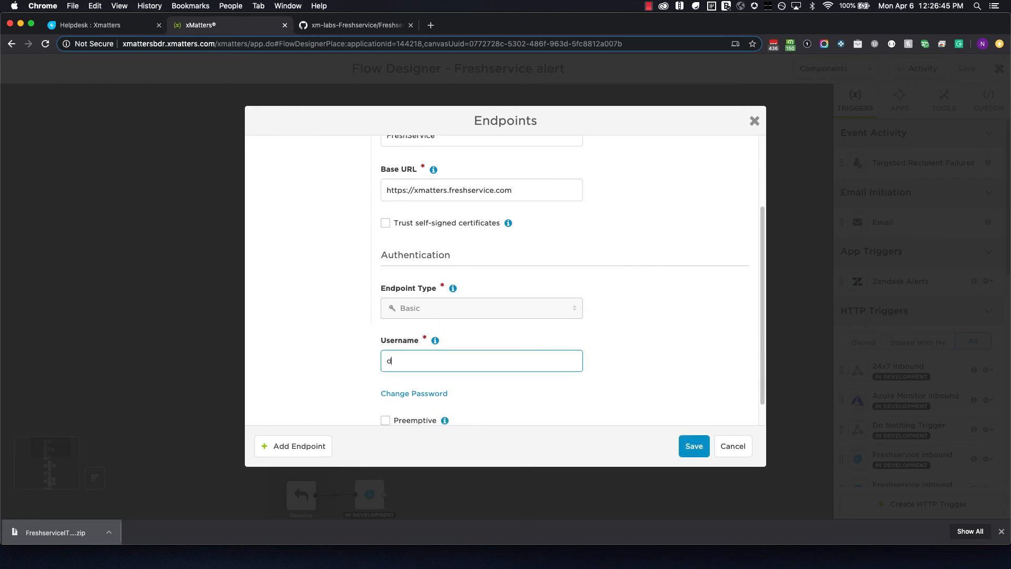
scroll(429, 357, down, 1)
click(430, 379)
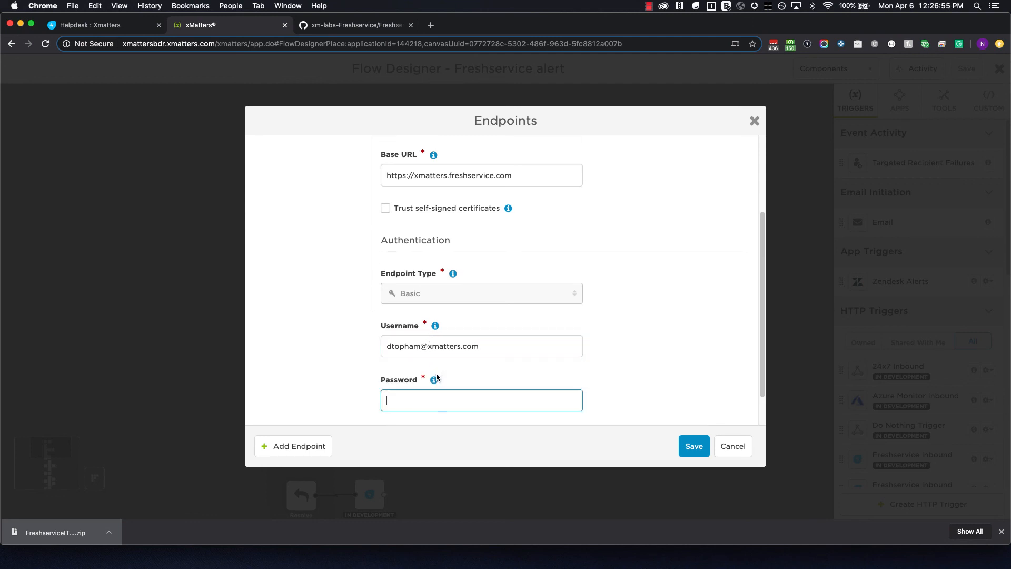
key(super+v)
click(385, 393)
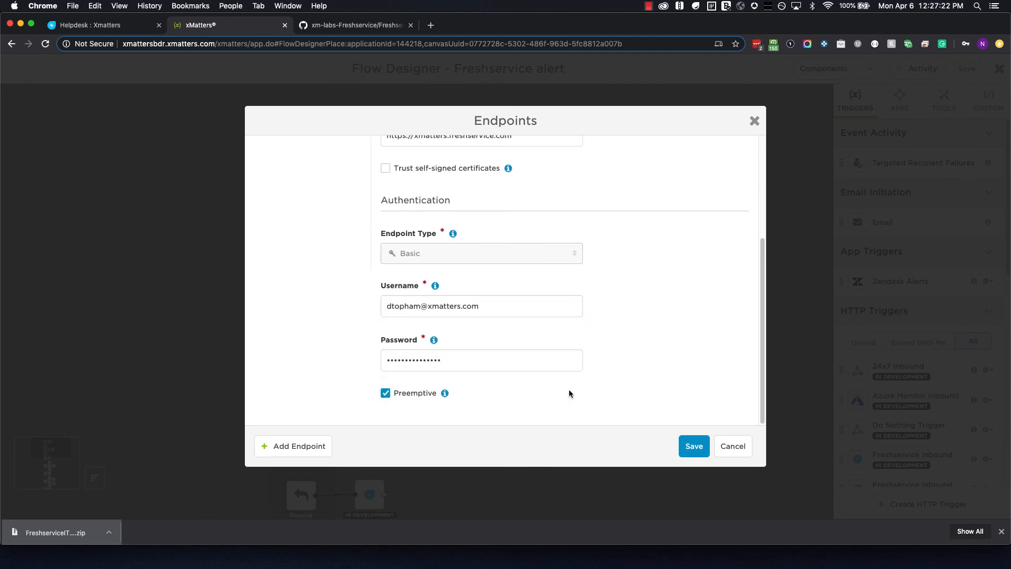
click(690, 446)
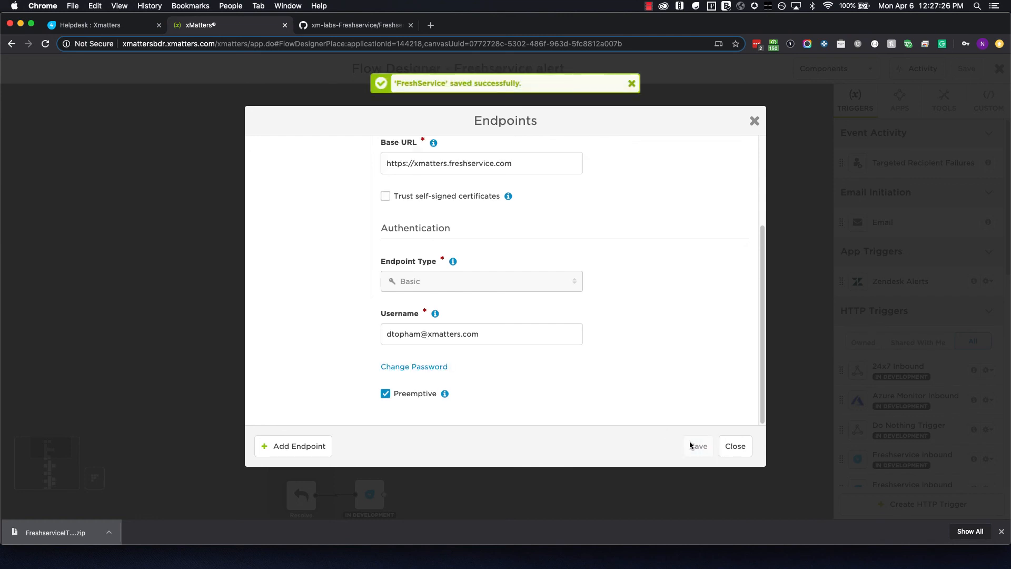
click(734, 450)
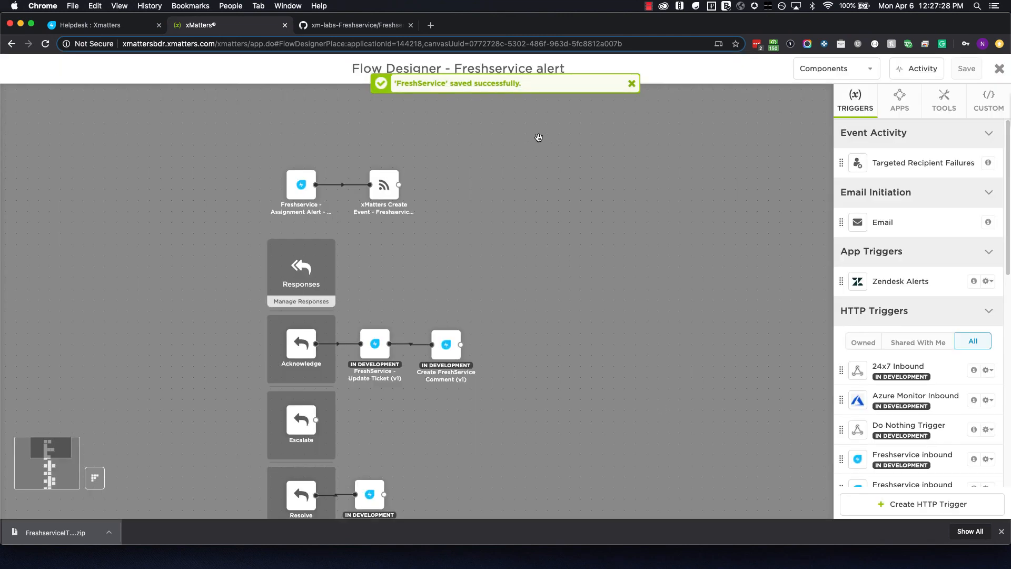
In the FreshService - Update Ticket step, replace 'domain' in Agent Email with 'xmatters'.
drag(461, 67, 569, 70)
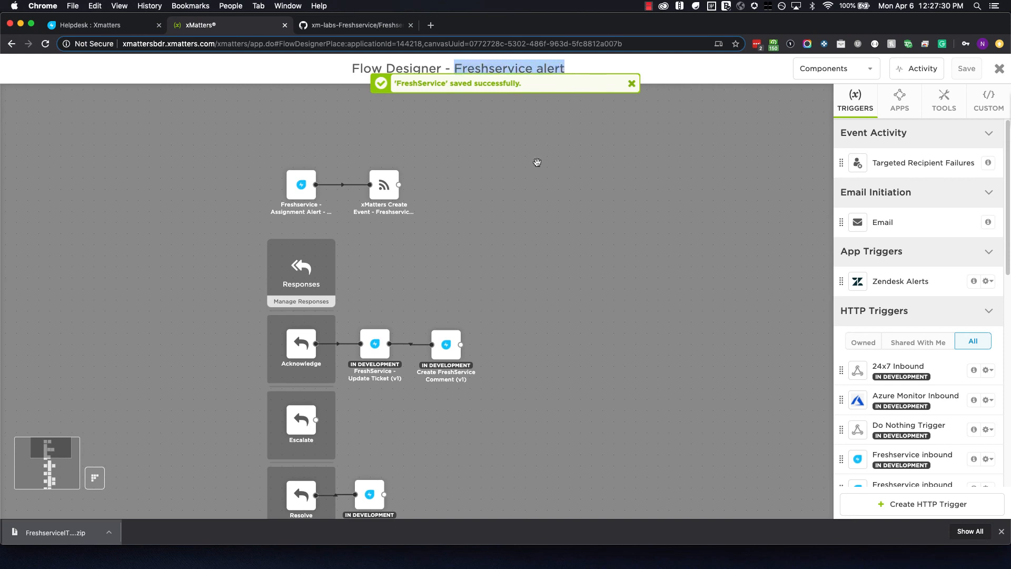
drag(488, 263, 519, 227)
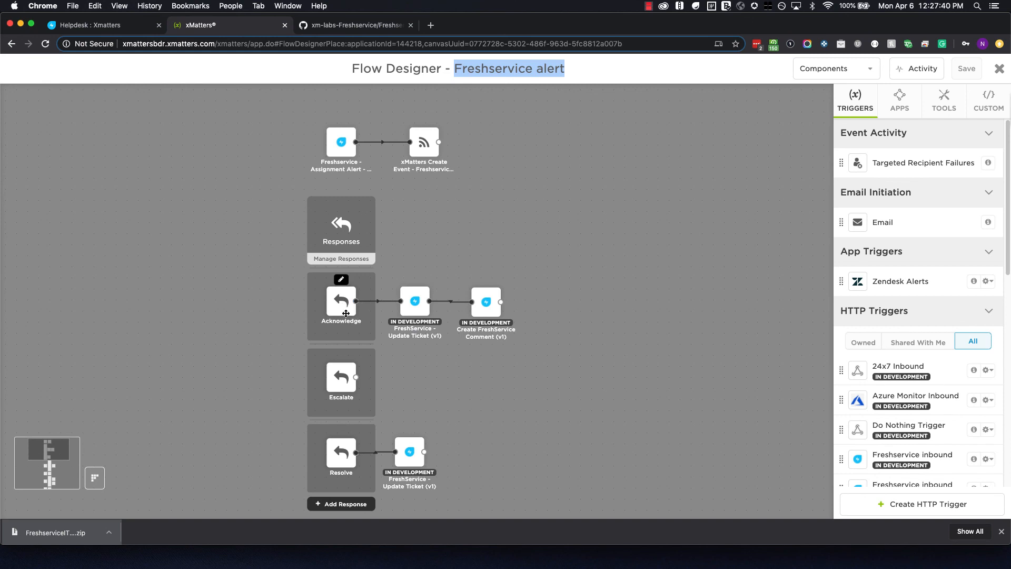
double_click(415, 302)
scroll(416, 303, down, 3)
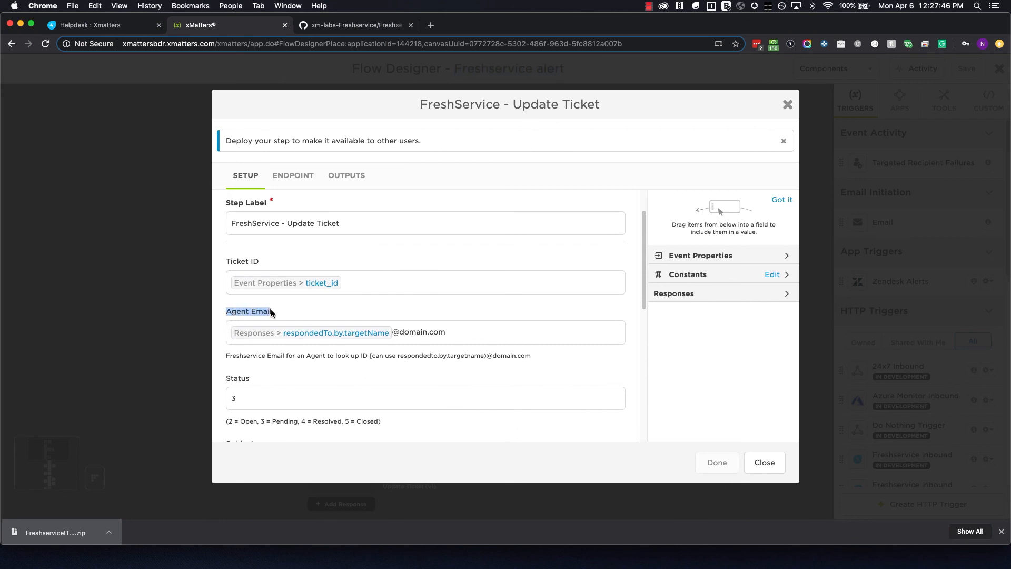
click(280, 310)
drag(427, 333, 418, 332)
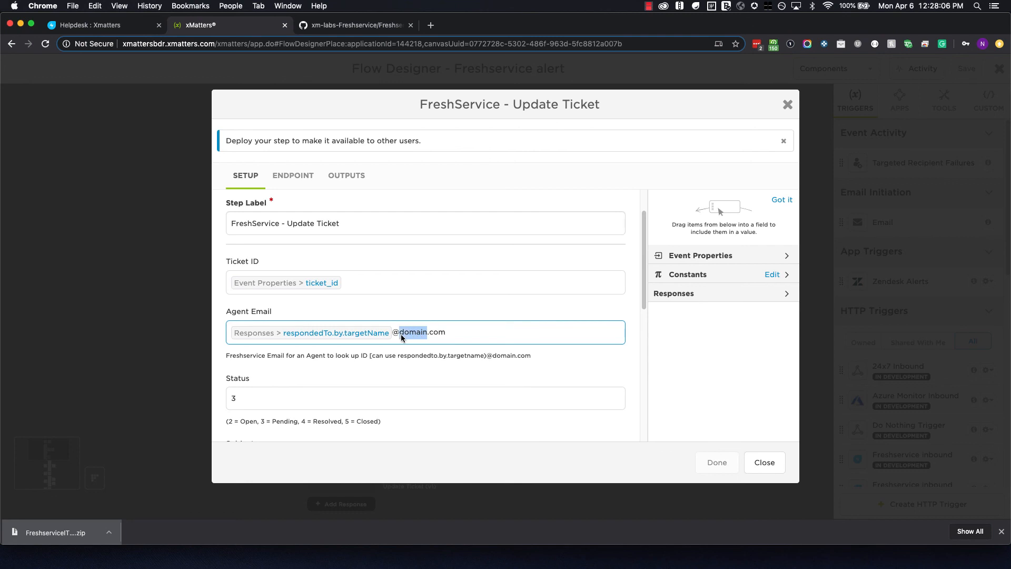
text(xmatters)
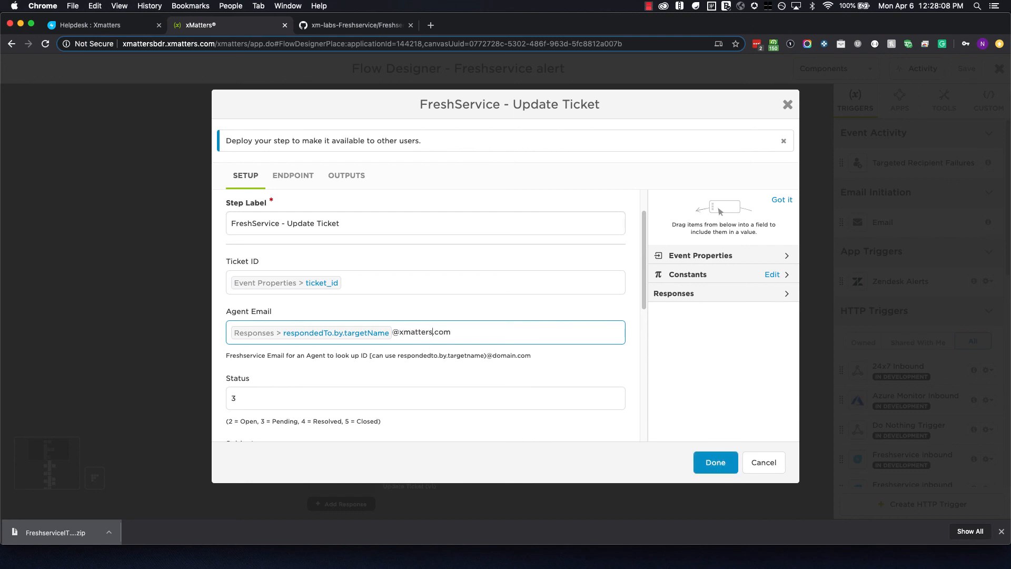
click(430, 353)
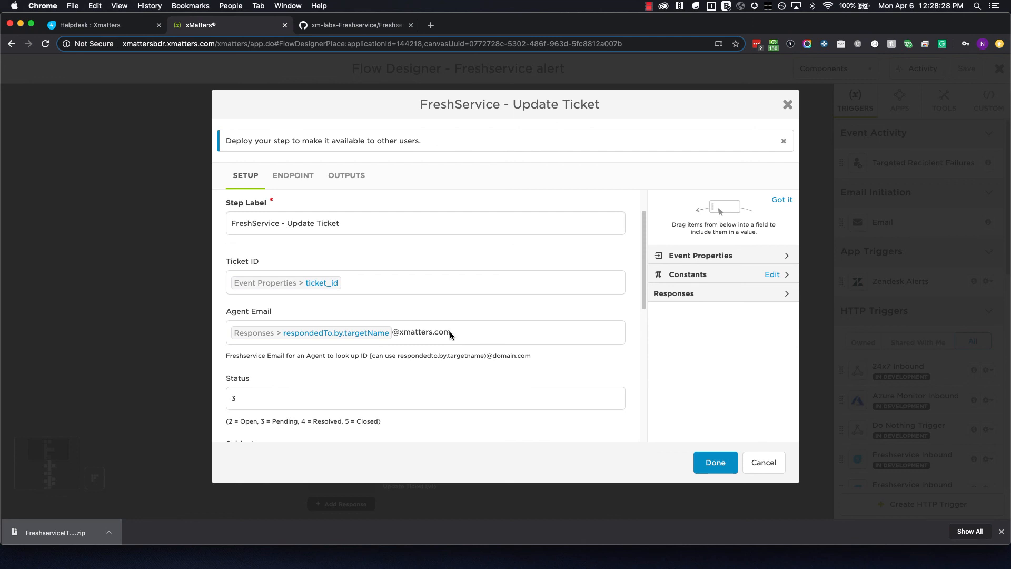
drag(455, 332, 394, 333)
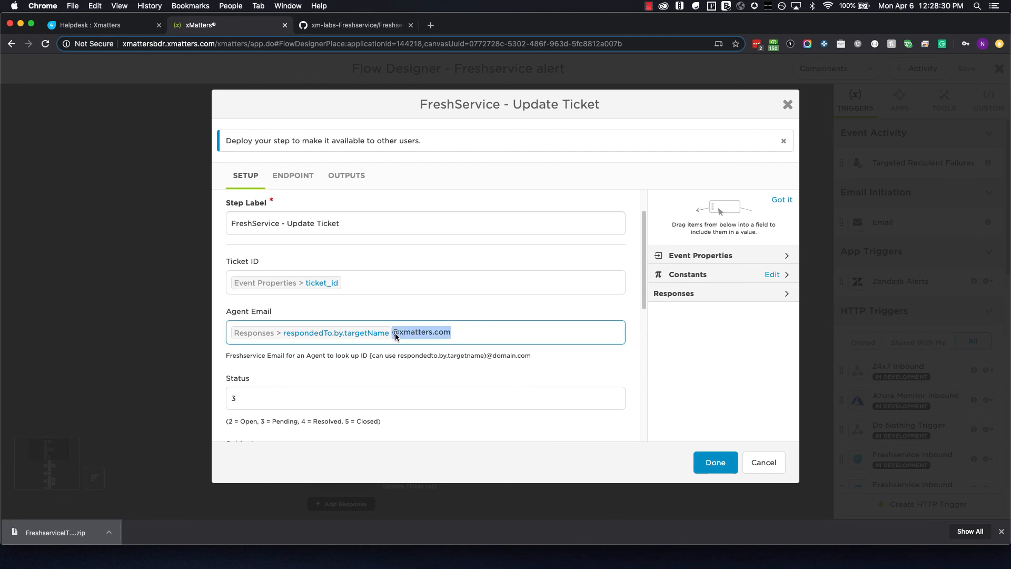
key(BackSpace)
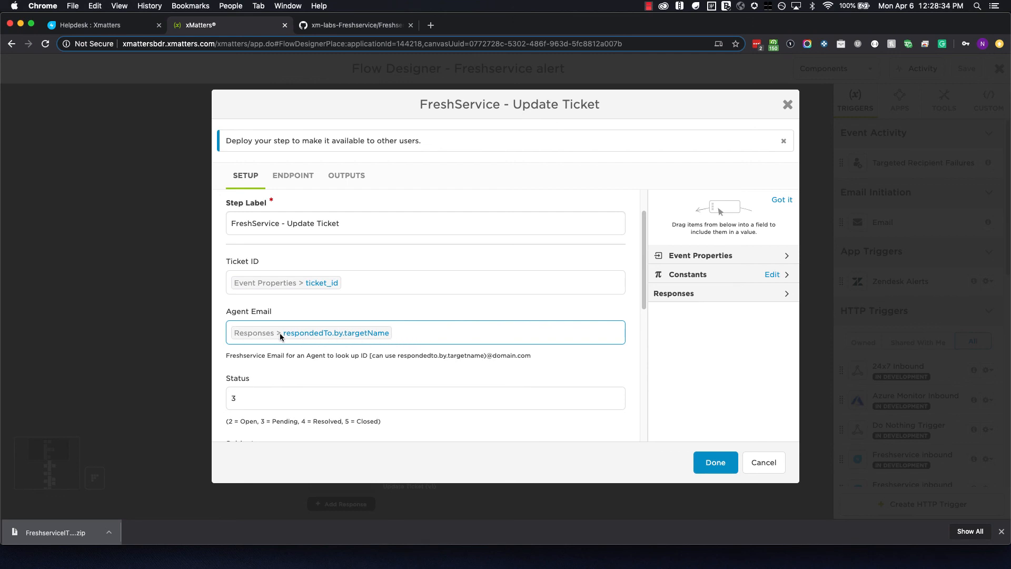
text(@xmatters.com)
key(shift+Left)
key(shift+Left)
click(462, 332)
click(706, 462)
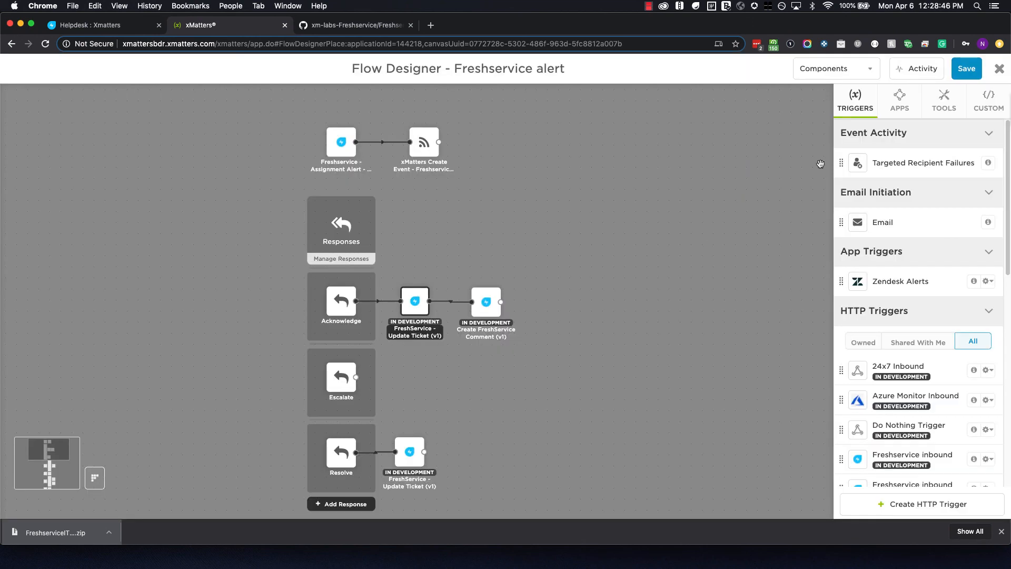
Save the Freshservice alert flow and close the Flow Designer.
click(964, 71)
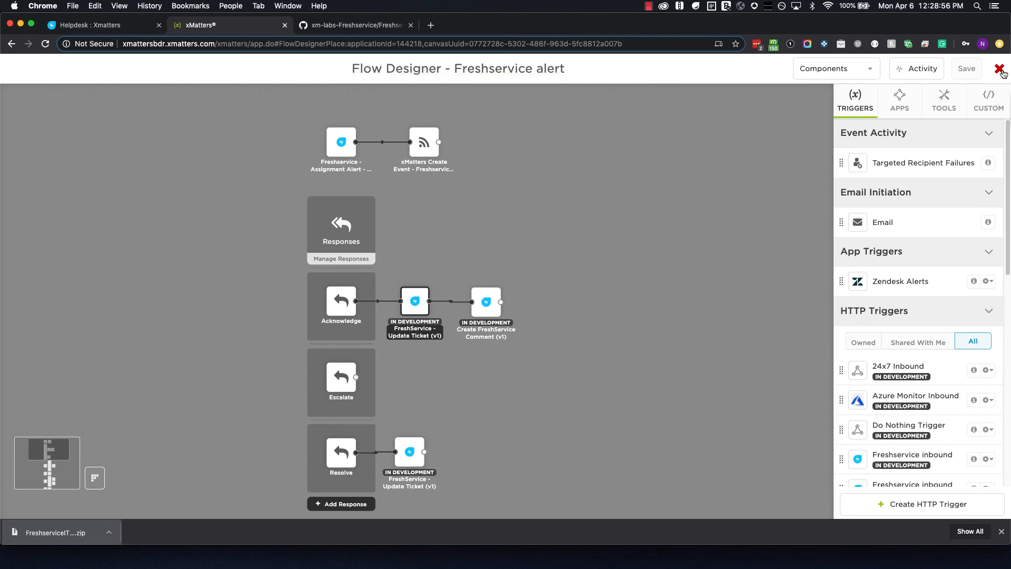
click(999, 69)
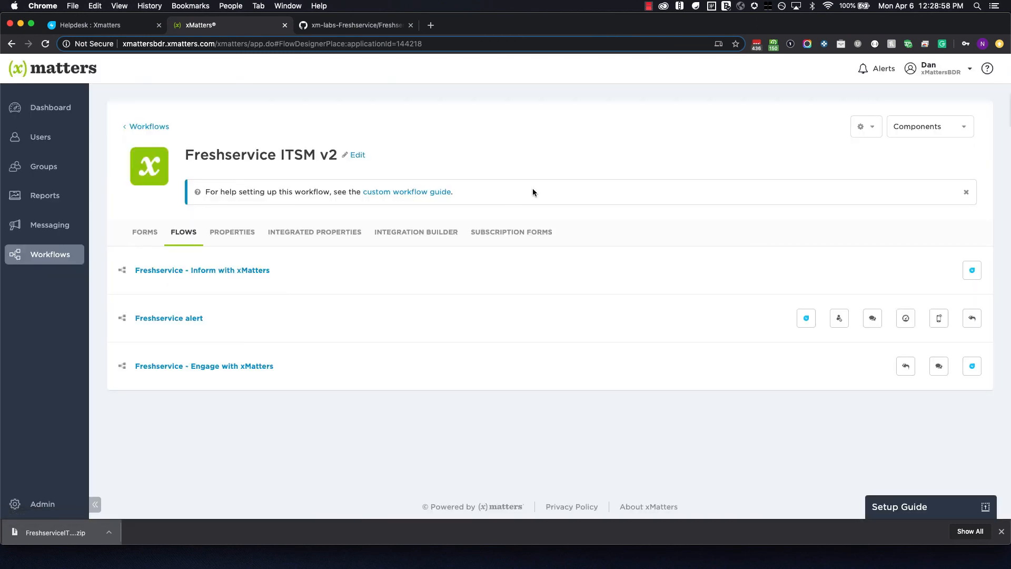
Start a new incident ticket from the Freshservice helpdesk.
click(101, 26)
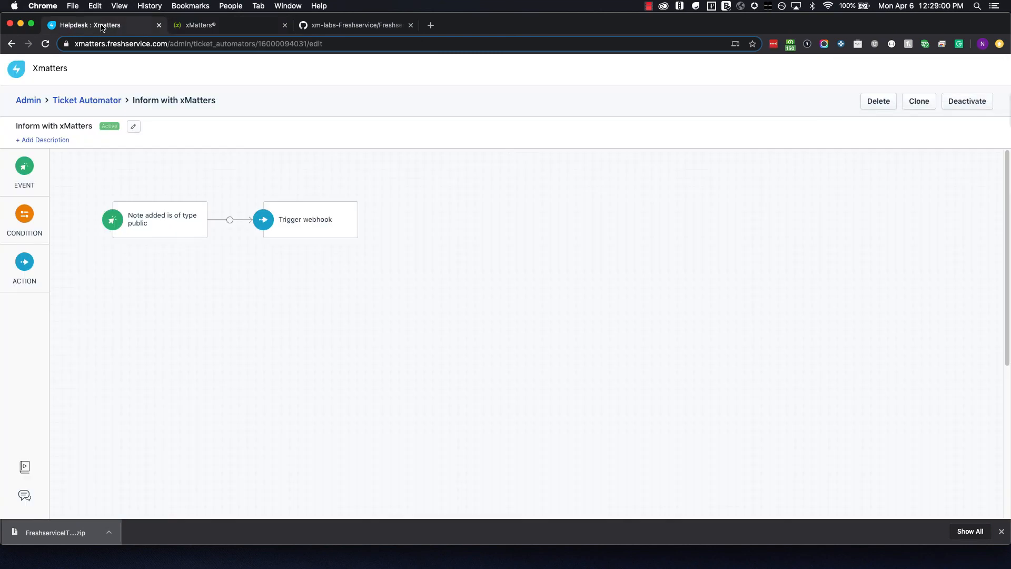
click(16, 69)
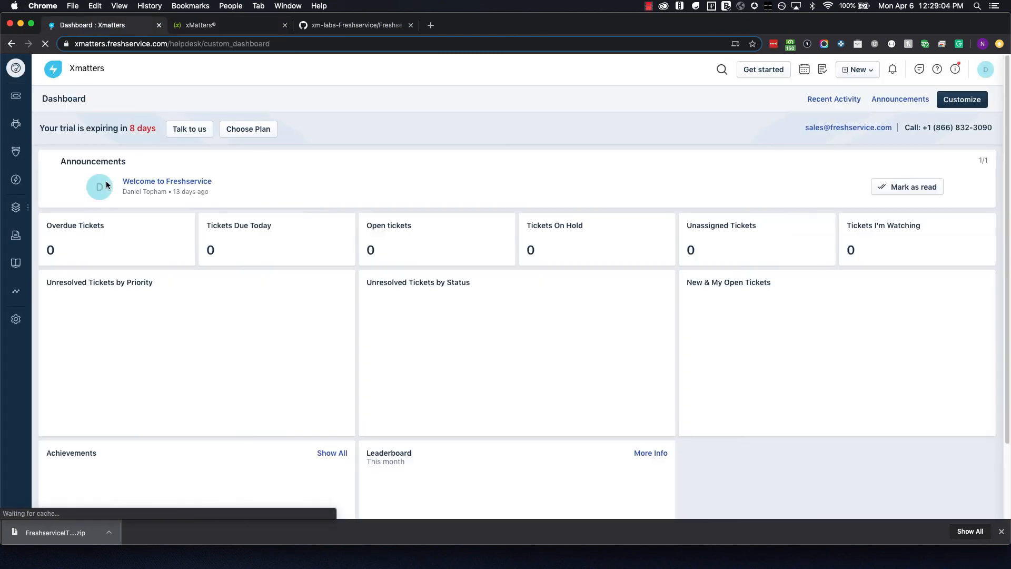
click(860, 70)
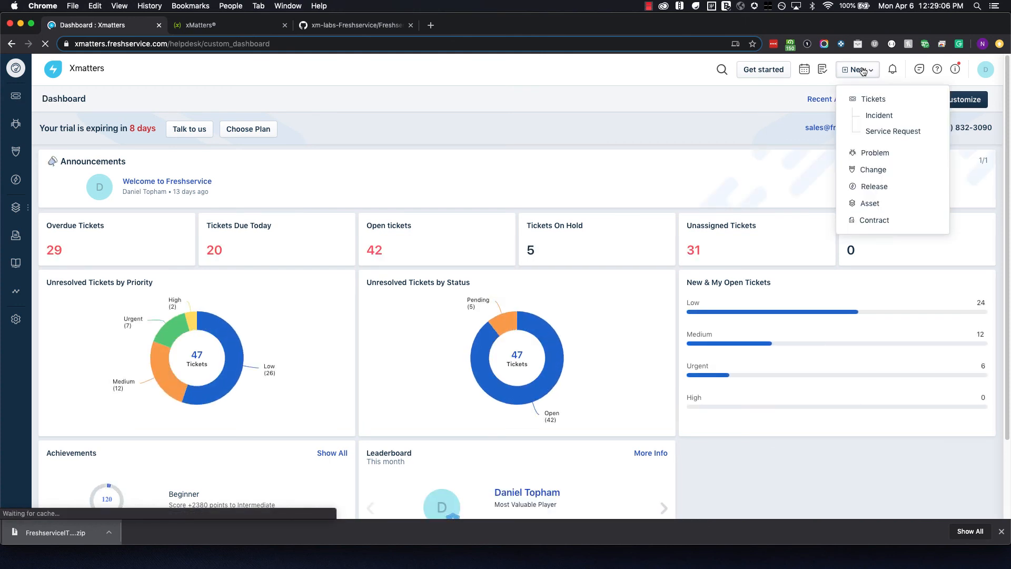
click(875, 117)
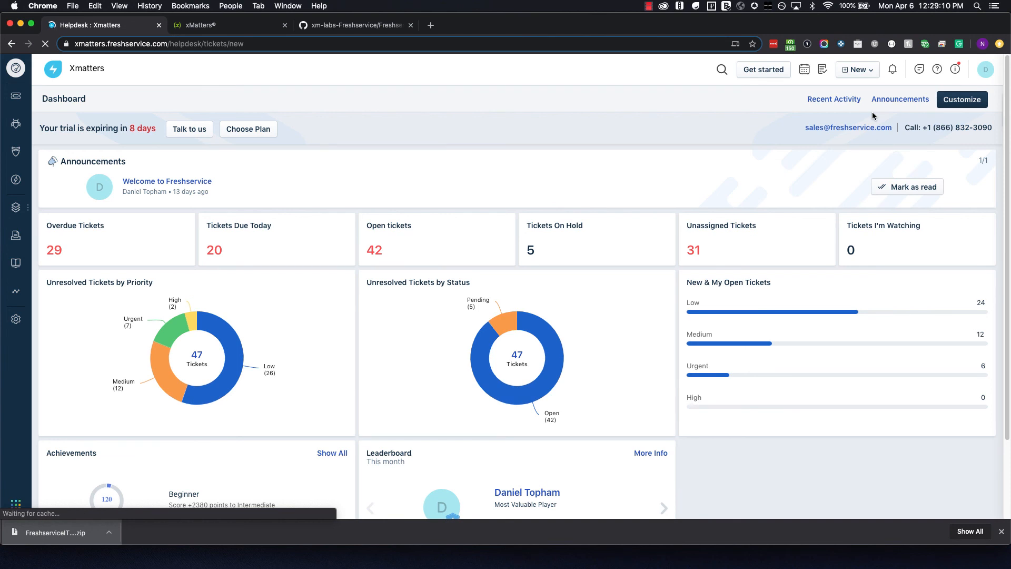
Choose the requester and enter the subject 'Looks like this is broken'.
click(284, 160)
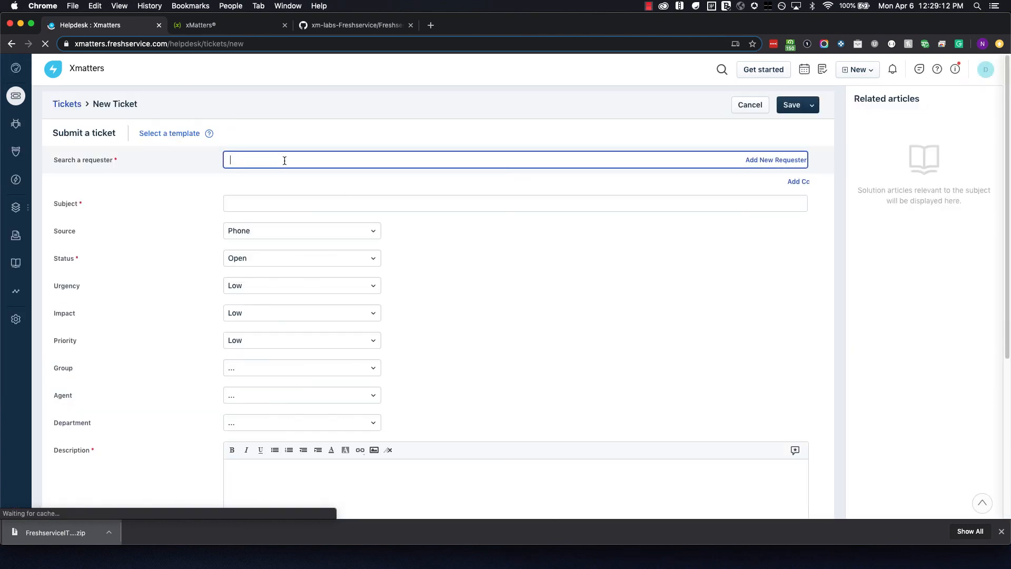
text(daniel)
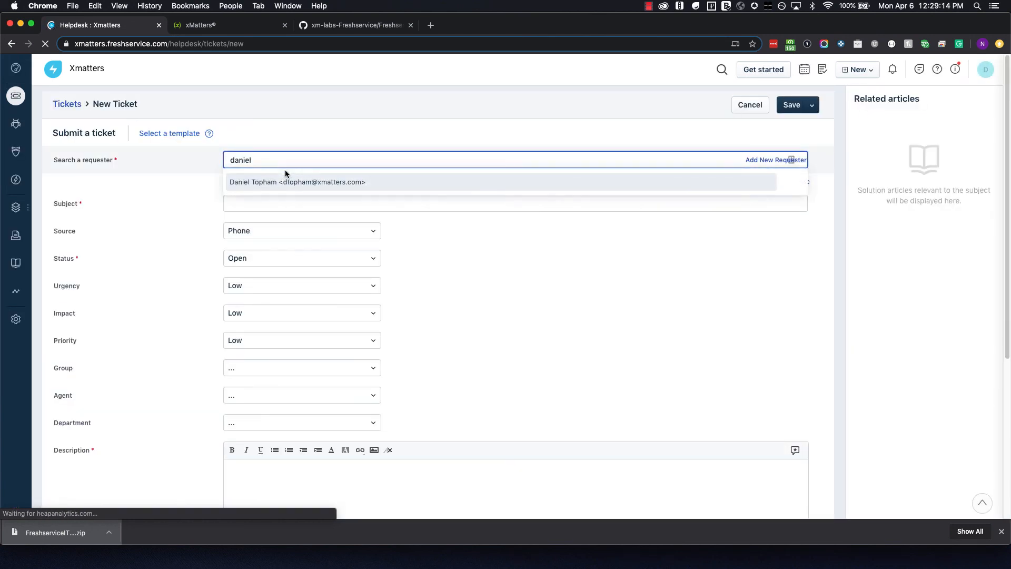
click(282, 182)
click(268, 202)
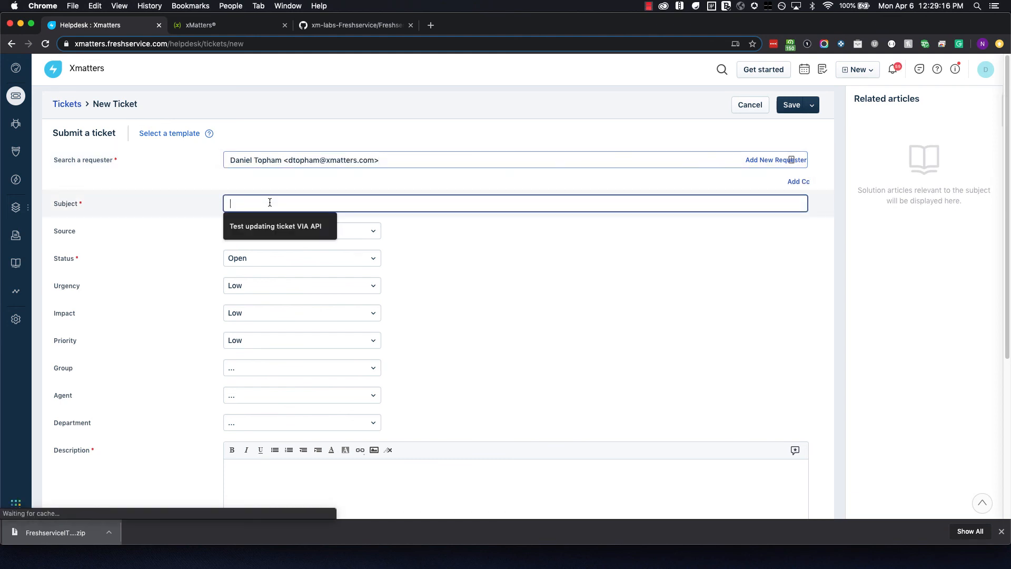
text(Loos lik)
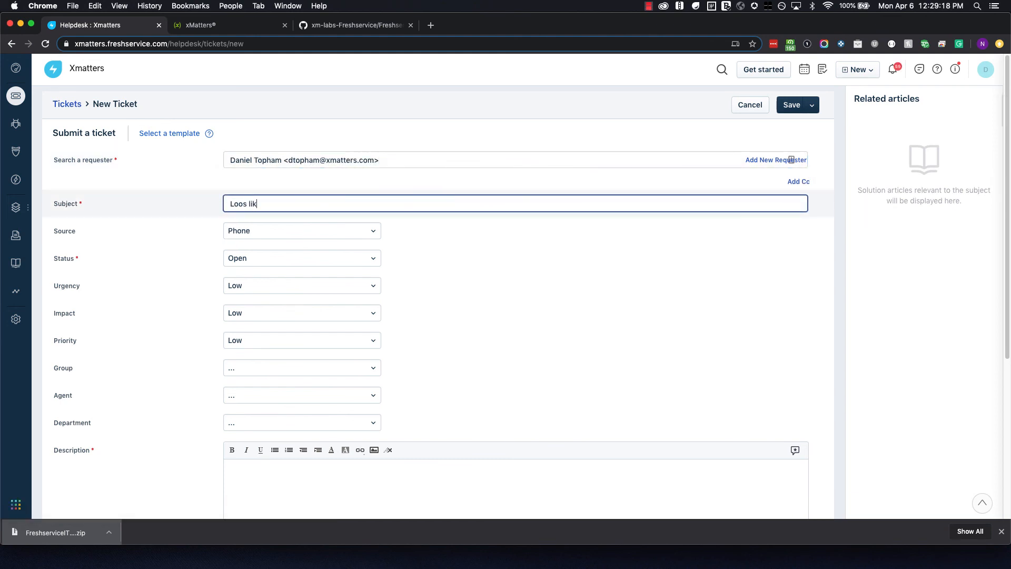
key(BackSpace)
key(BackSpace)
key(BackSpace)
key(BackSpace)
text(ks like this is broken)
Keep status Open and set both urgency and impact to High.
scroll(267, 240, down, 1)
click(270, 245)
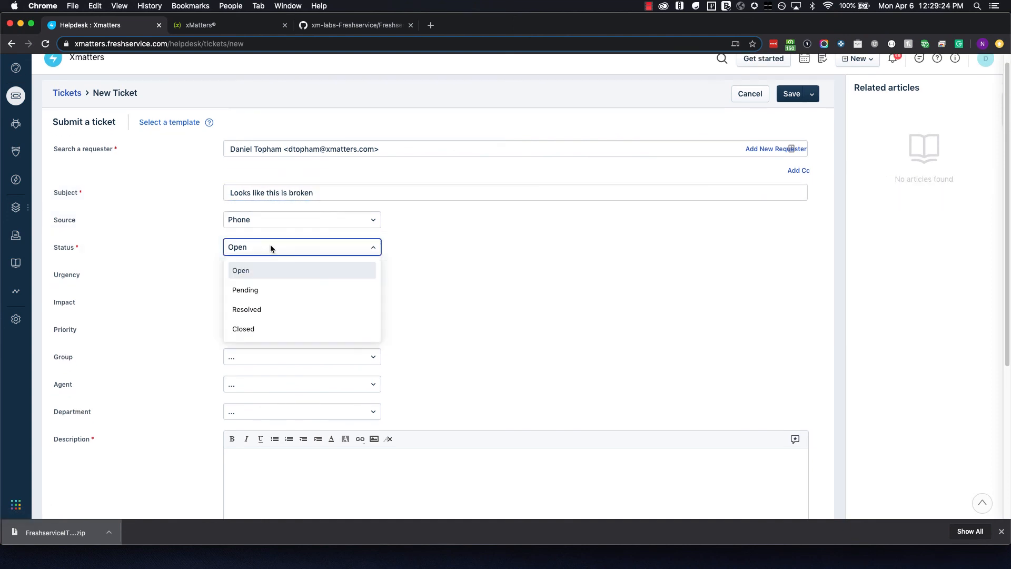
click(434, 267)
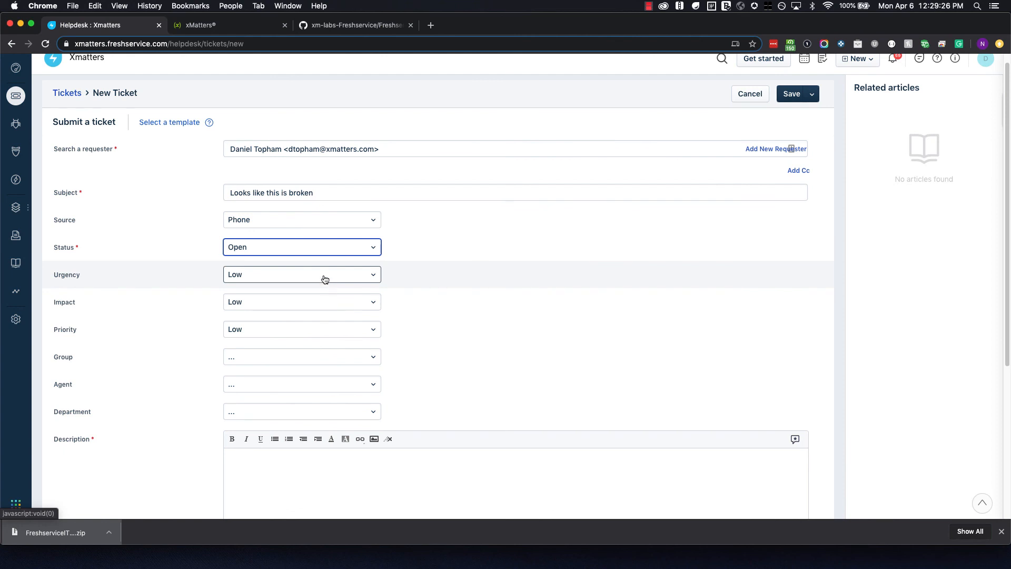
click(323, 278)
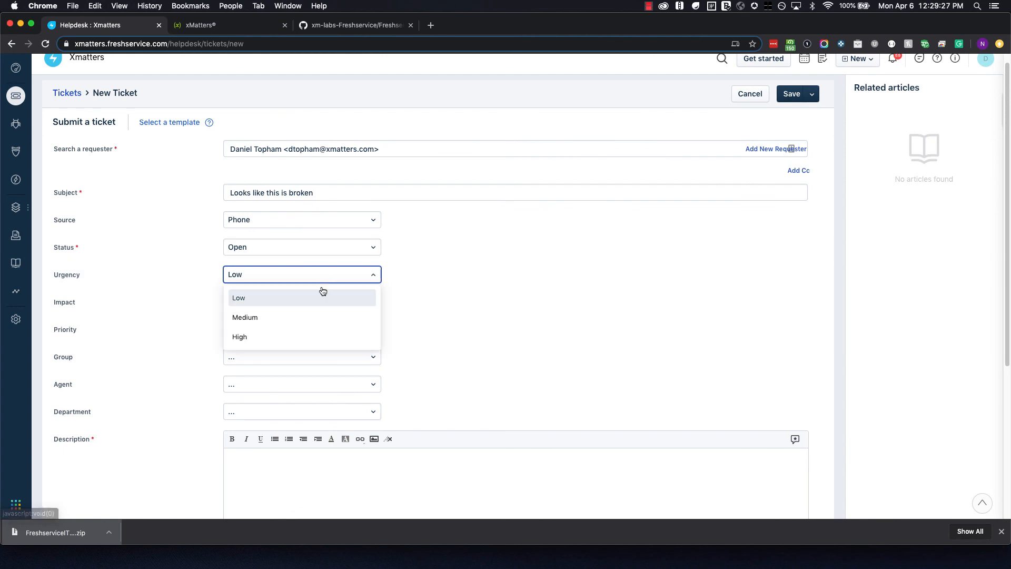
click(294, 334)
click(287, 308)
click(280, 361)
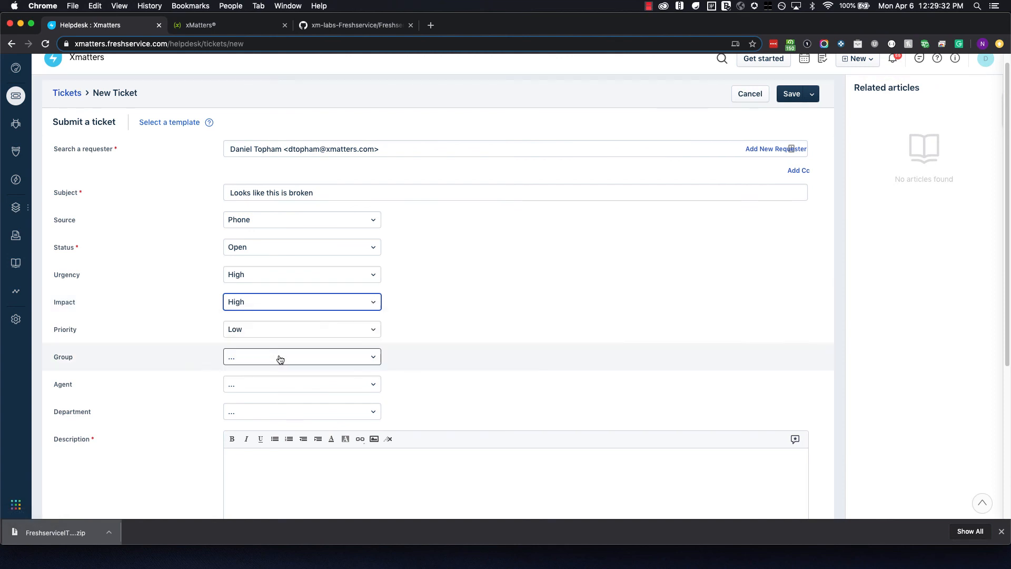
scroll(414, 319, down, 3)
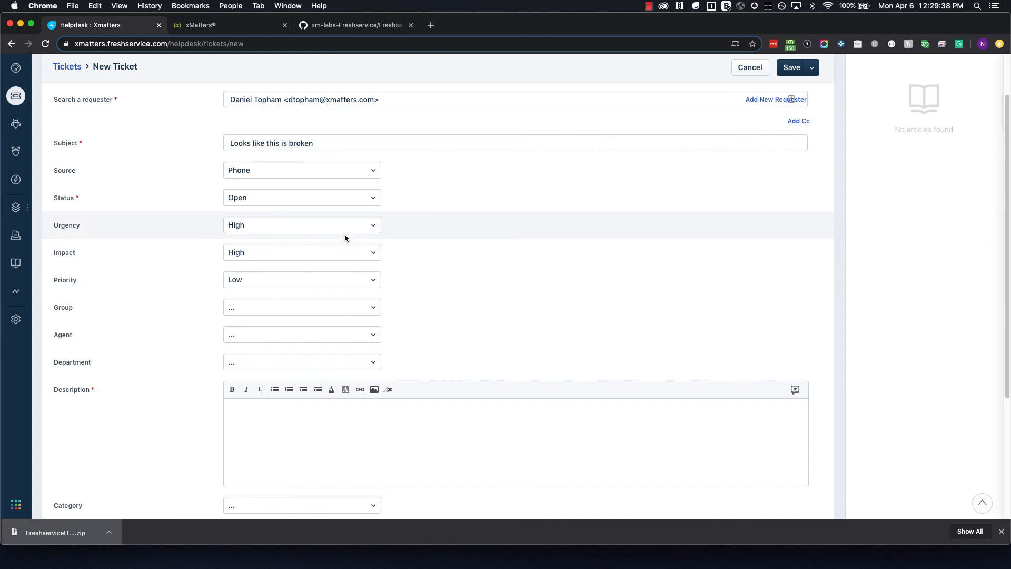
scroll(400, 267, down, 2)
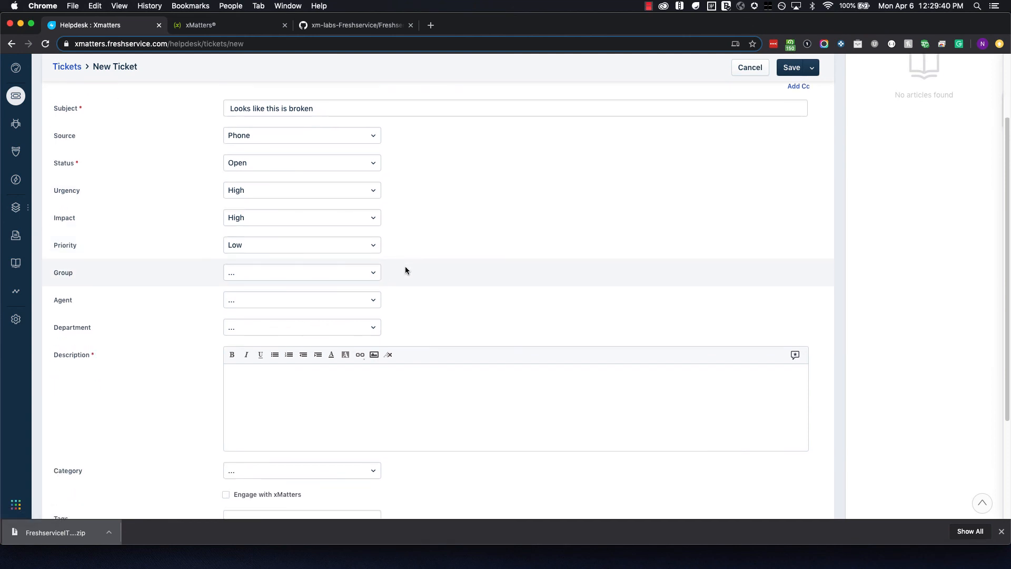
Assign Database Team, add description 'There is something wrong, please look into it', and save the ticket.
click(363, 272)
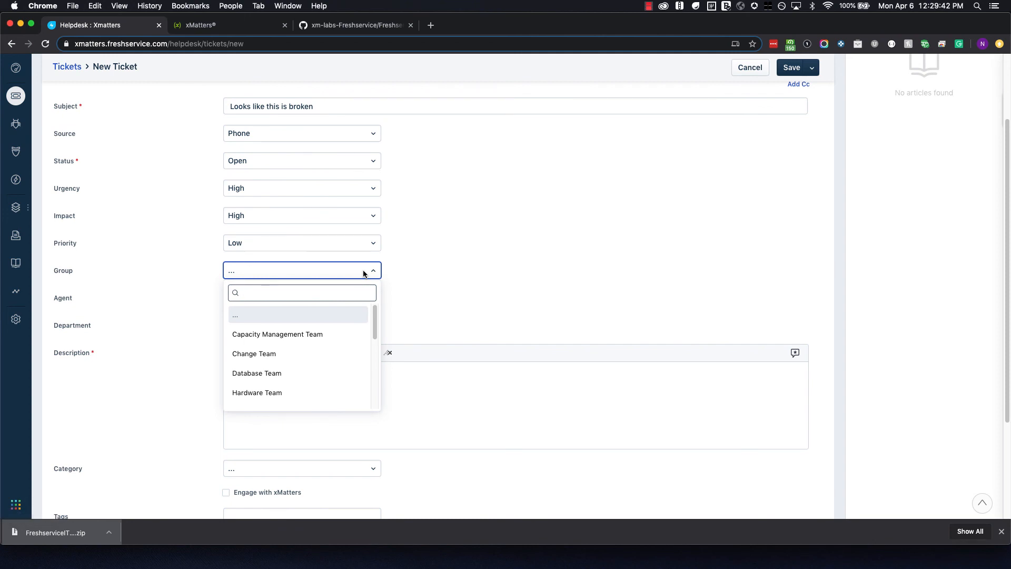
click(250, 375)
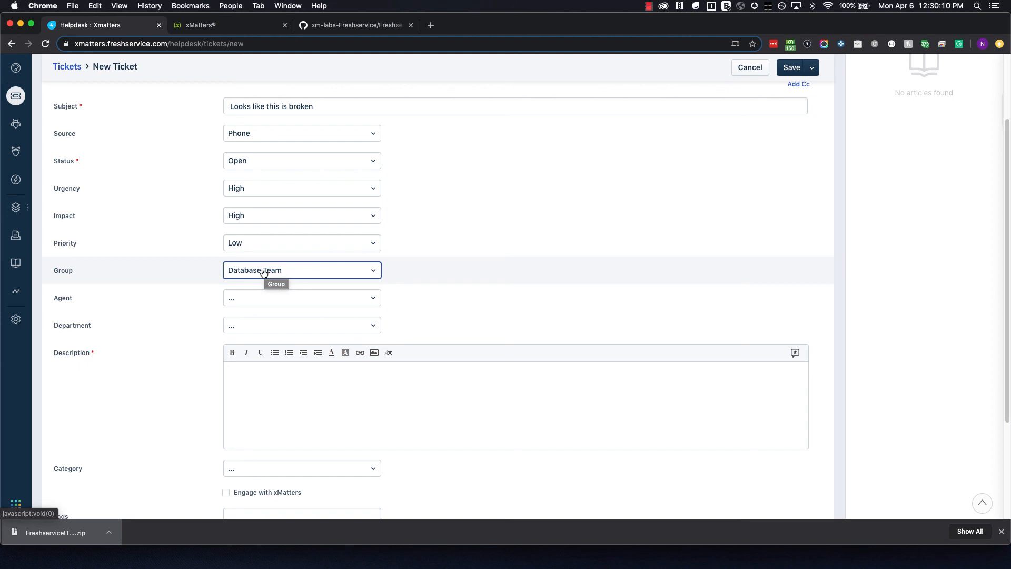
scroll(427, 348, down, 2)
click(426, 348)
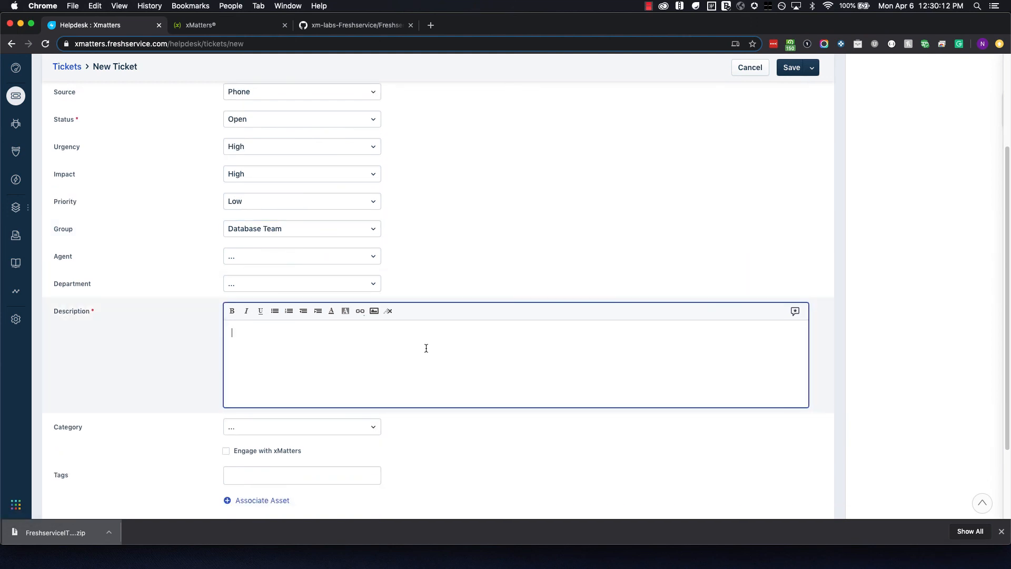
text(There is something wrong, please lo)
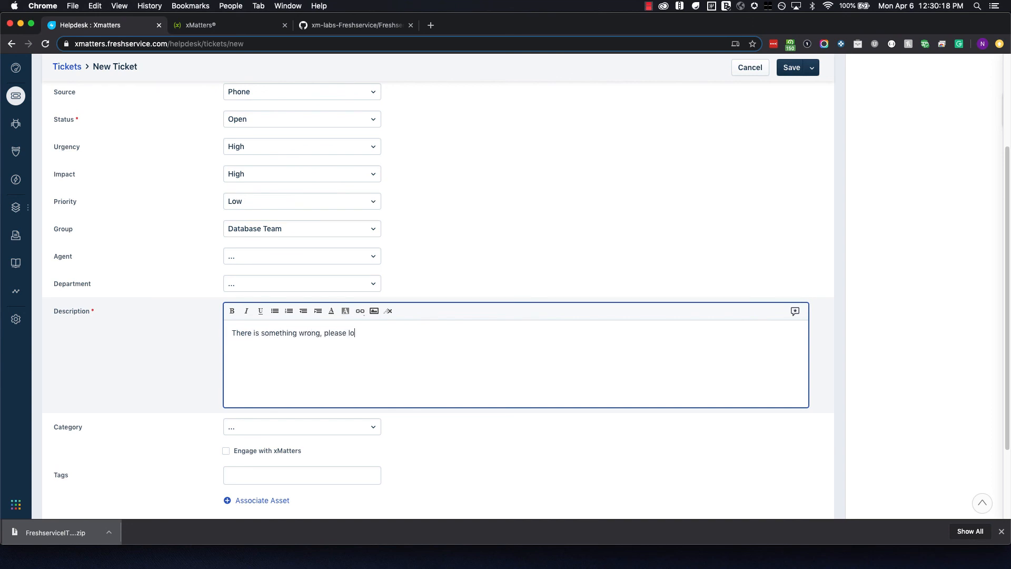
text(ok into it)
scroll(429, 346, down, 3)
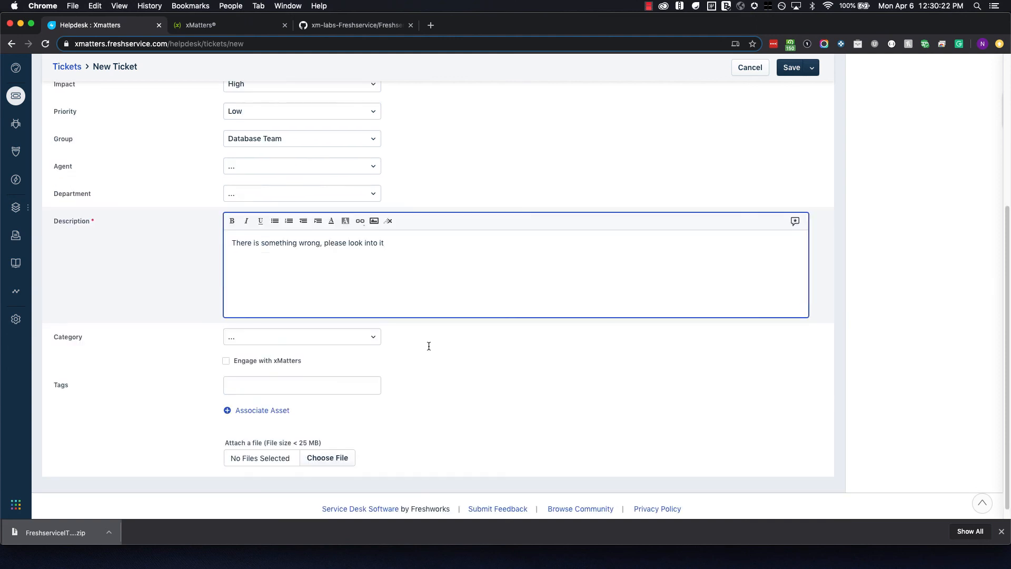
click(792, 67)
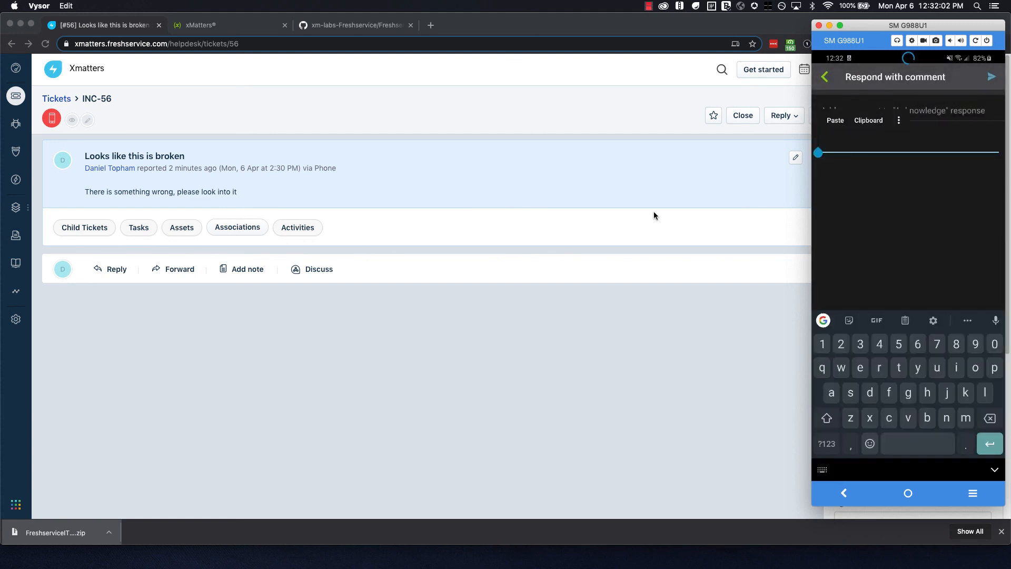
Acknowledge the INC-56 alert with comment 'thanks, I've got this' and return to the ticket page.
text(thanks,)
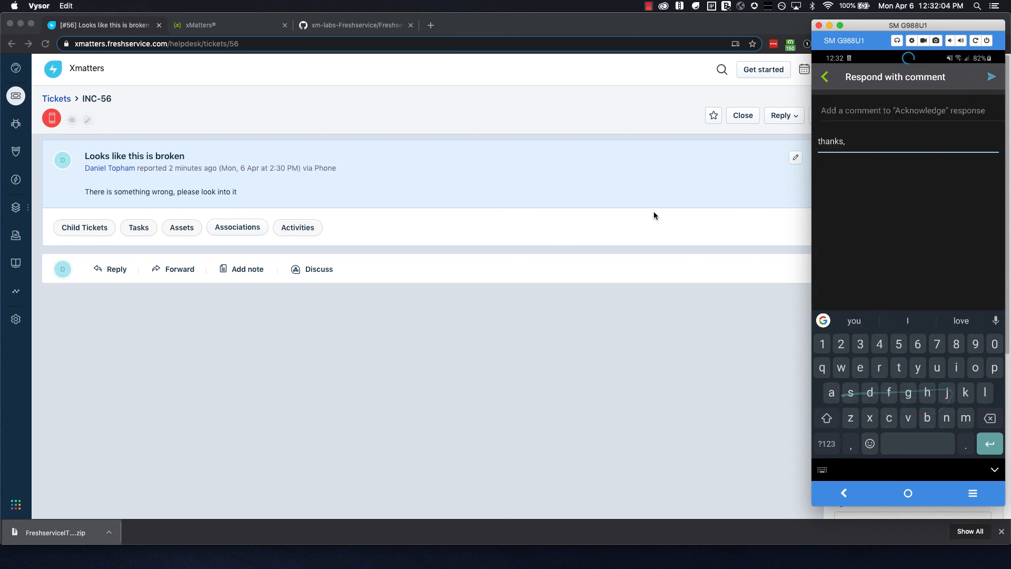
text( I've got this)
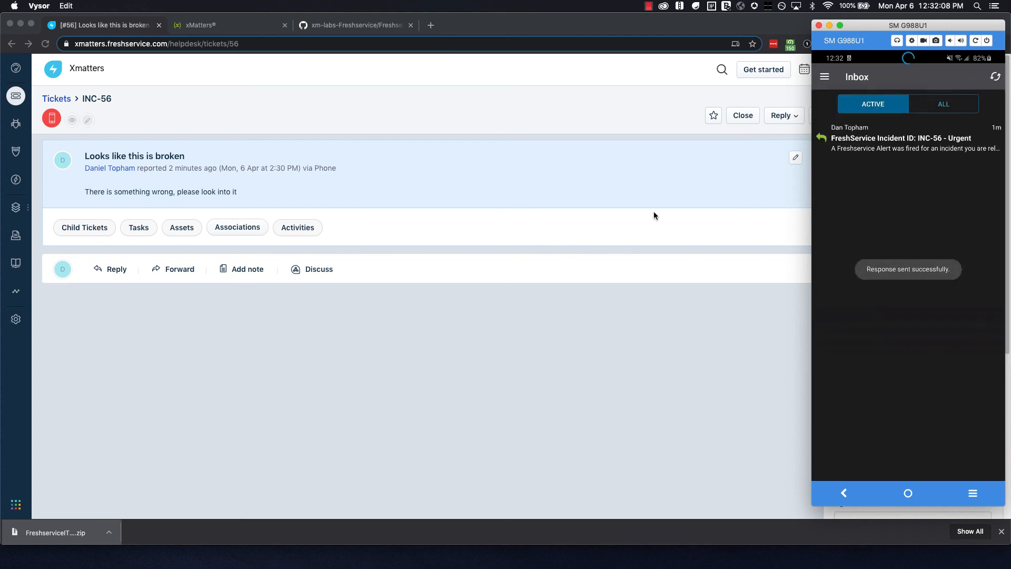
click(570, 324)
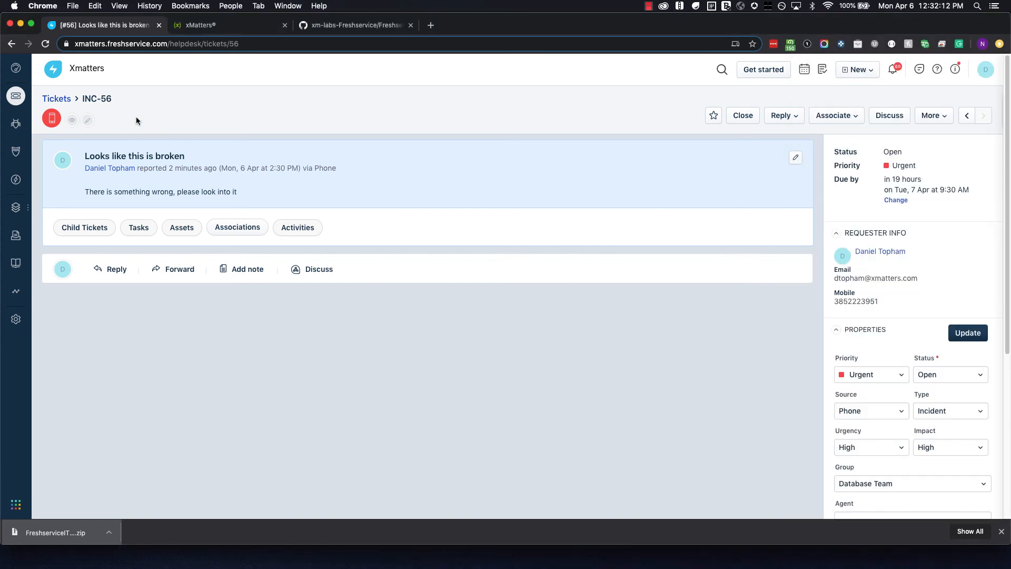
Reload INC-56 and review the xMatters notes, highlighting the event ID and Android App device.
key(super+r)
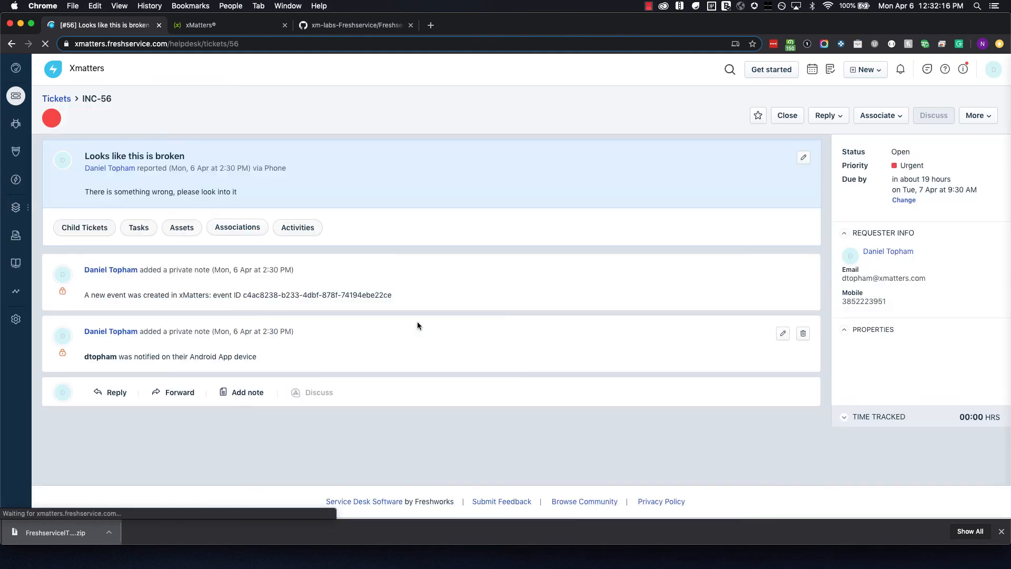
drag(257, 356, 202, 356)
drag(234, 295, 309, 296)
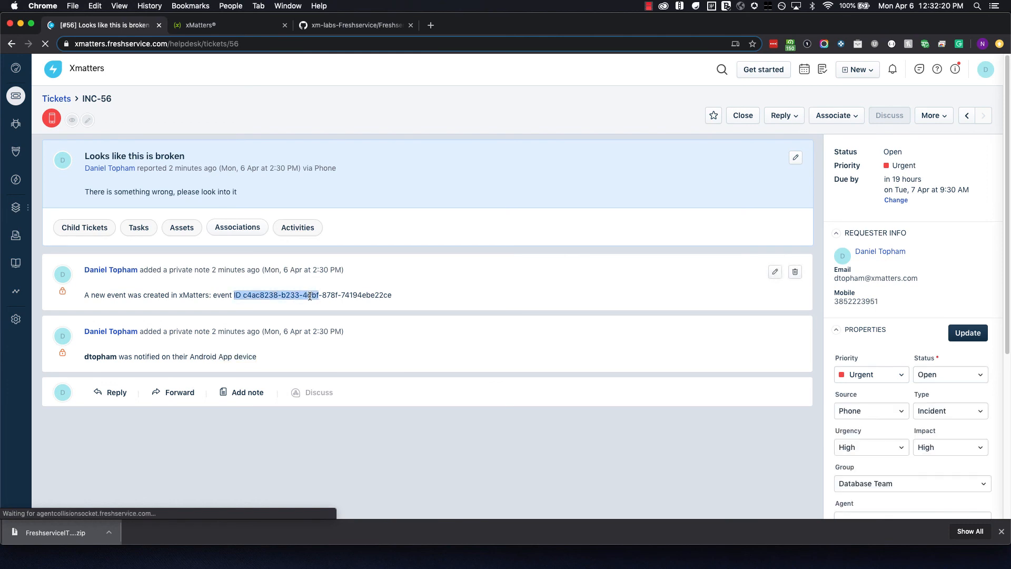
click(311, 295)
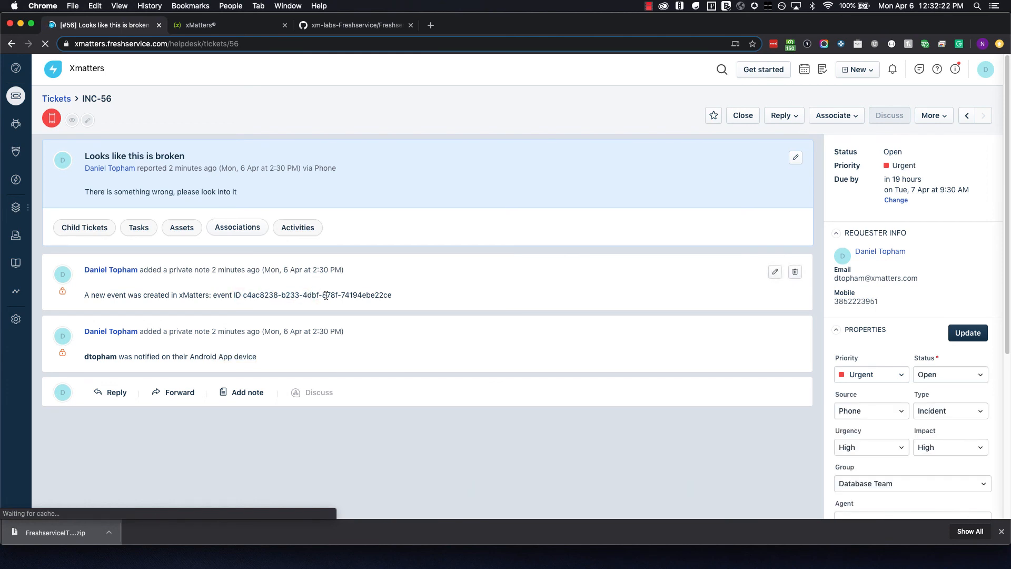
scroll(340, 326, down, 1)
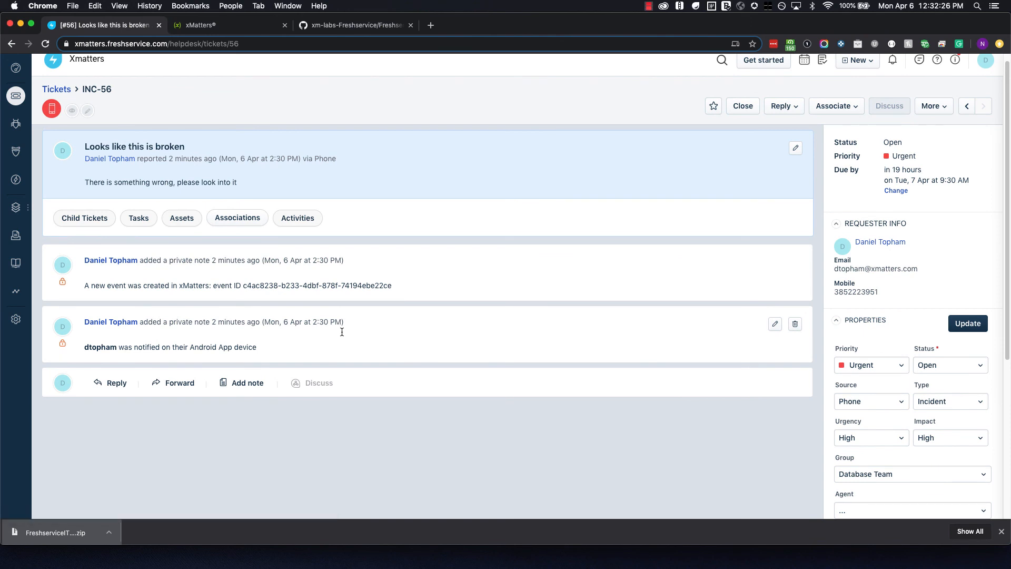
scroll(337, 331, down, 1)
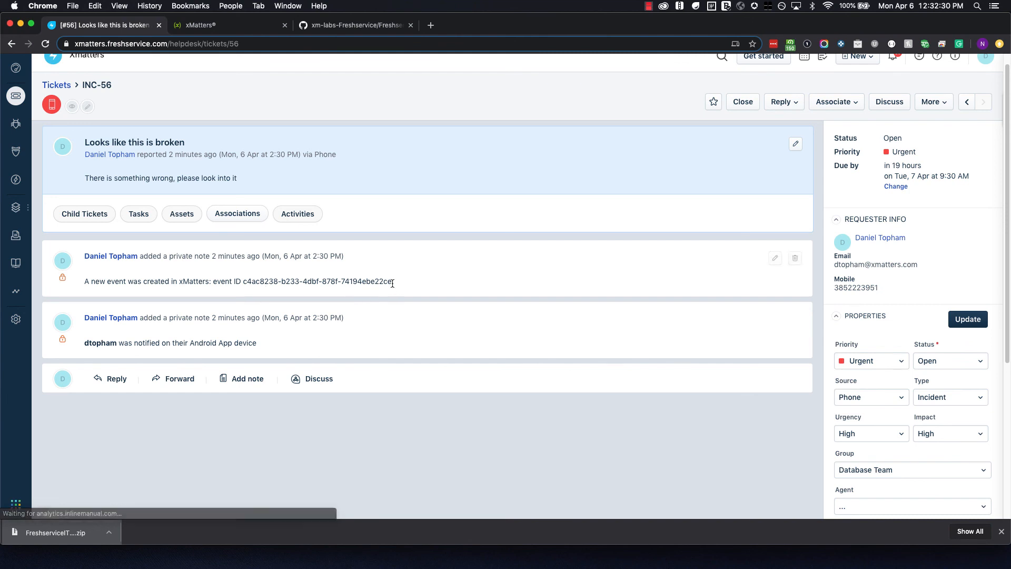
drag(392, 283, 245, 279)
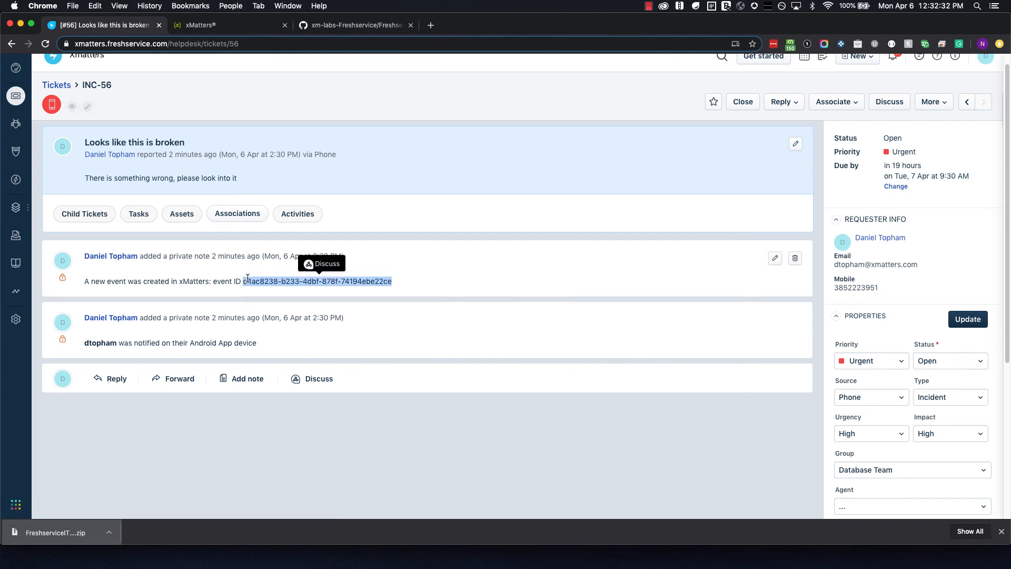
click(250, 281)
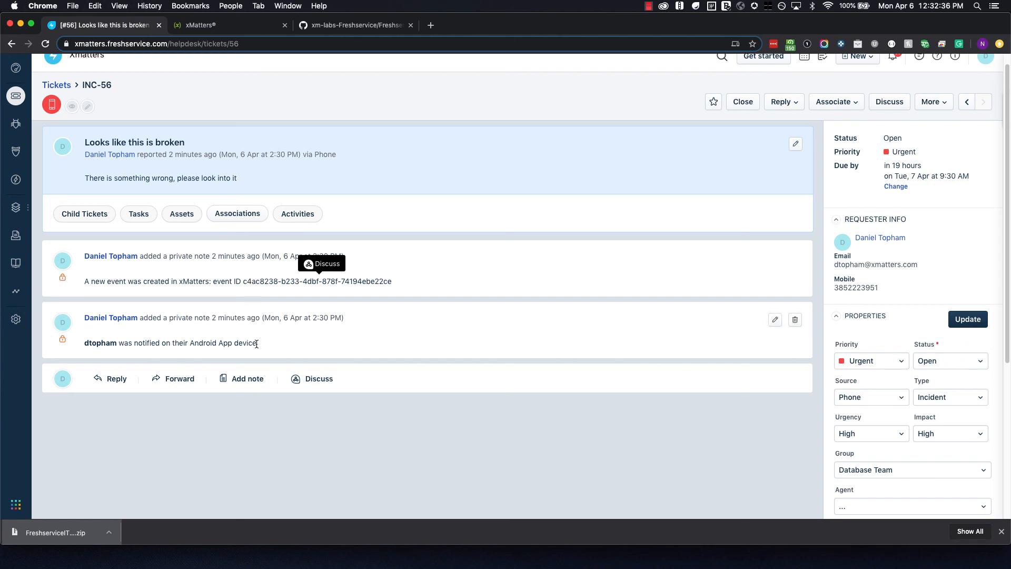
drag(257, 343, 200, 343)
click(181, 314)
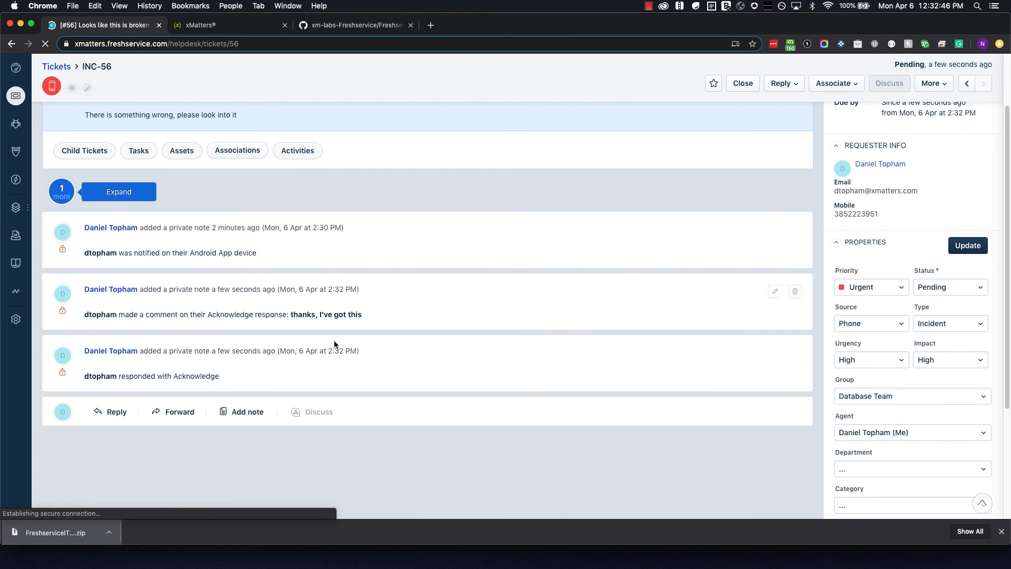
drag(363, 314, 291, 321)
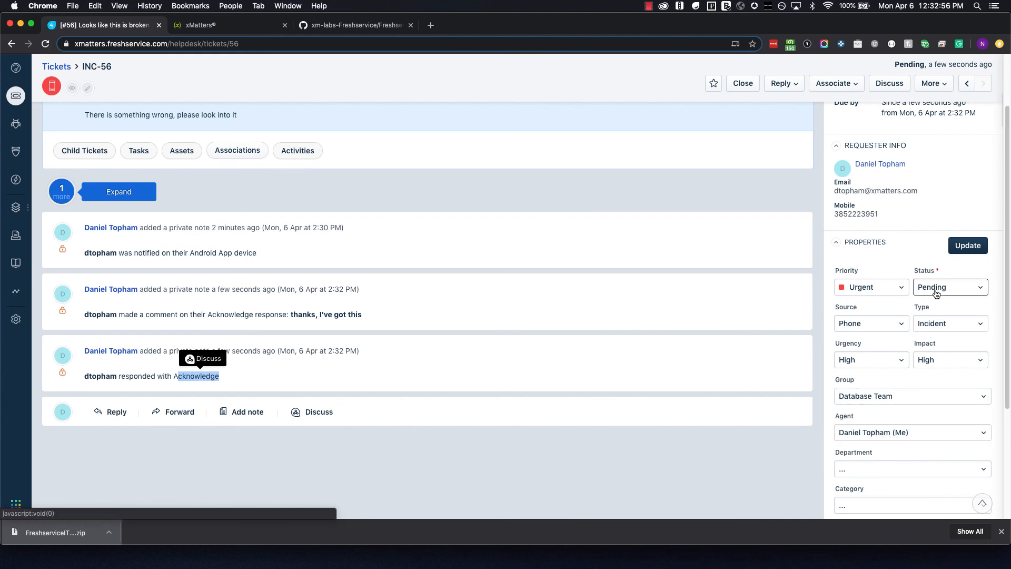
click(730, 376)
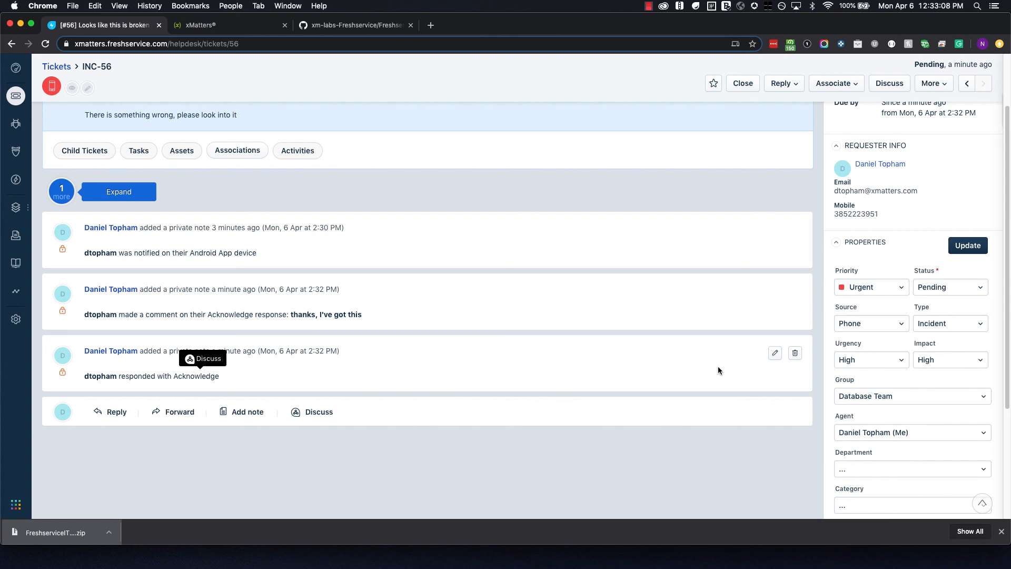
scroll(718, 369, down, 3)
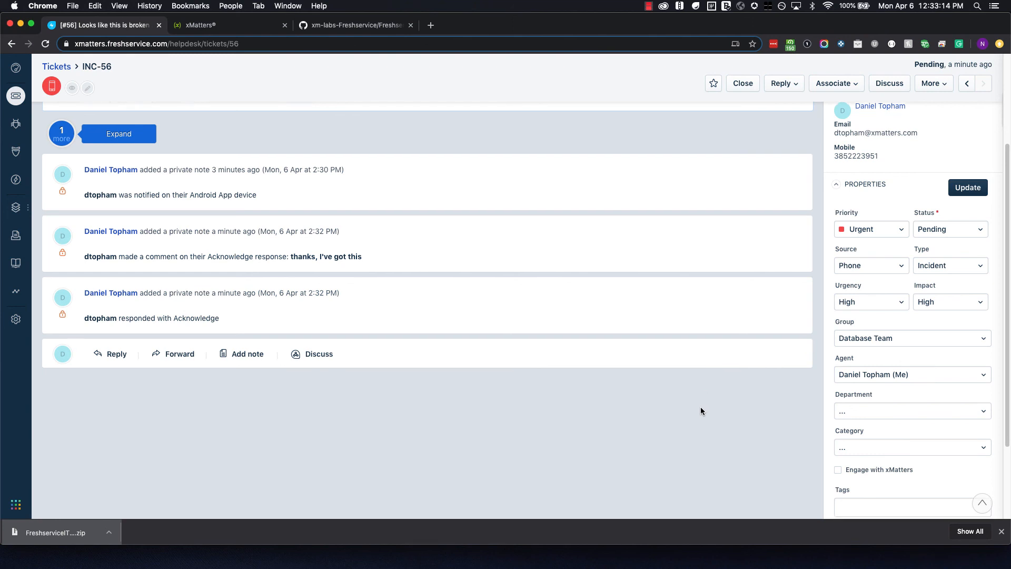
scroll(700, 408, down, 1)
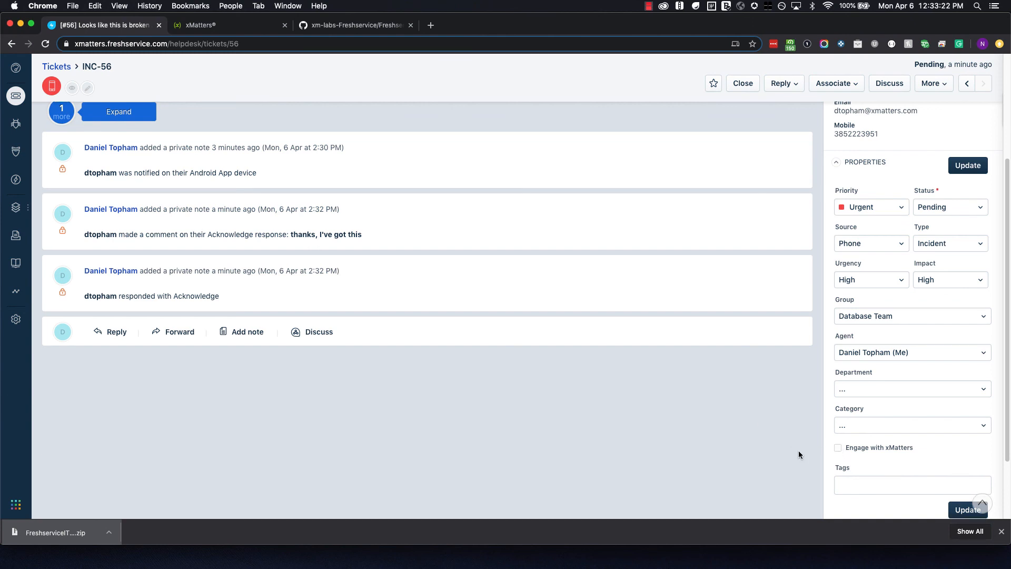
scroll(798, 452, down, 2)
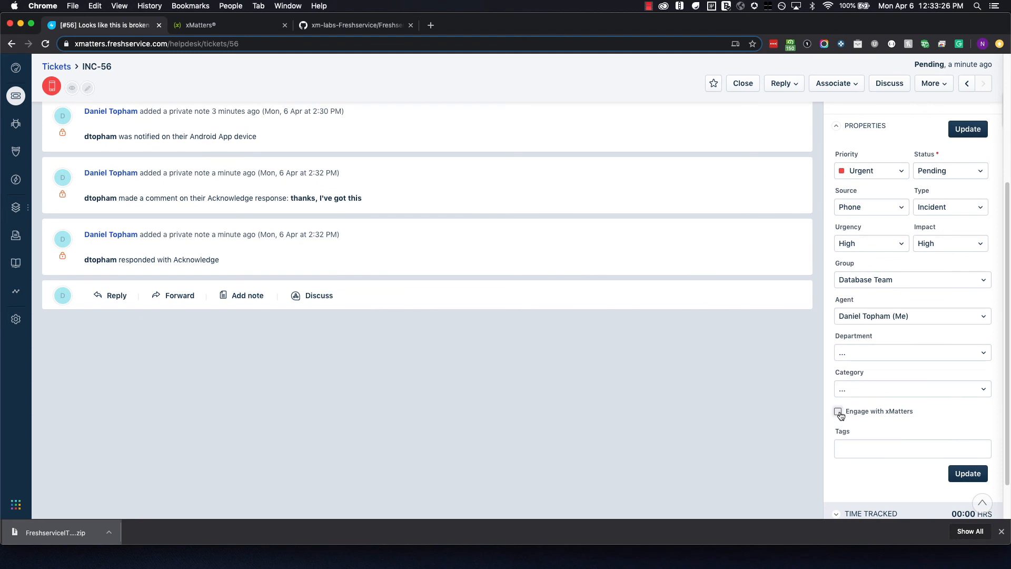
click(863, 447)
scroll(863, 447, down, 1)
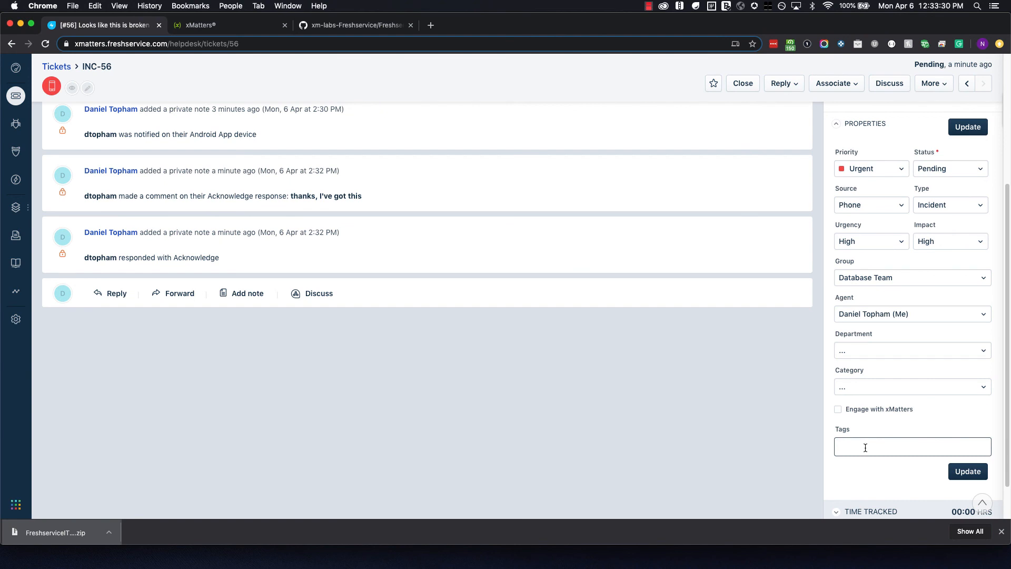
Tag INC-56 as Software Development, enable Engage with xMatters, and update the ticket.
click(864, 447)
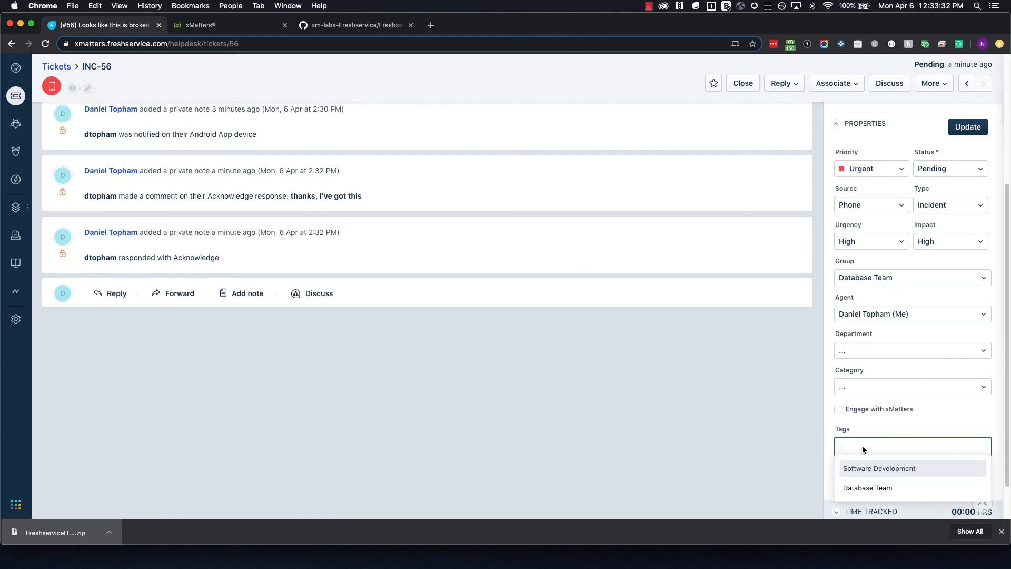
scroll(811, 436, down, 1)
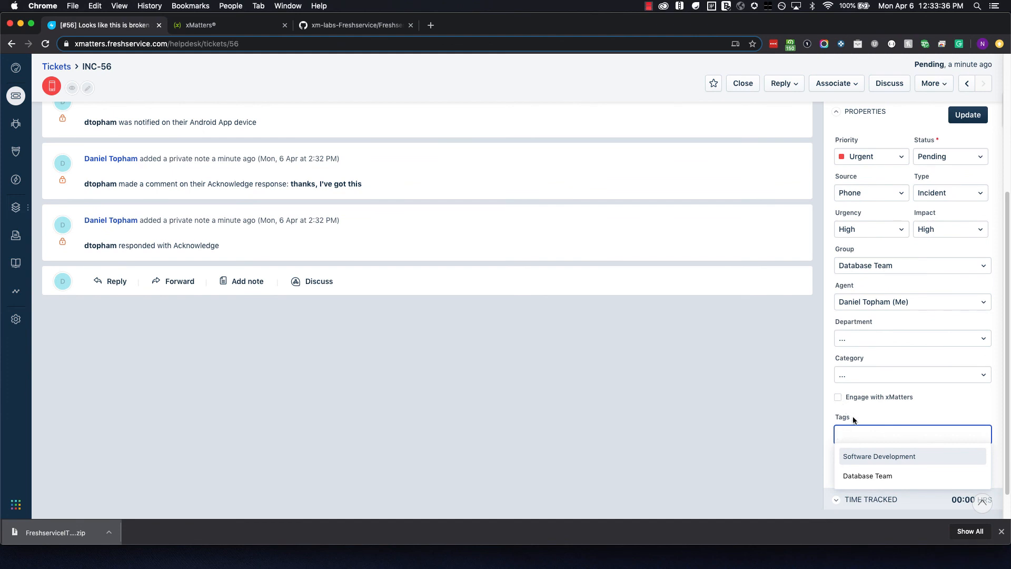
click(871, 457)
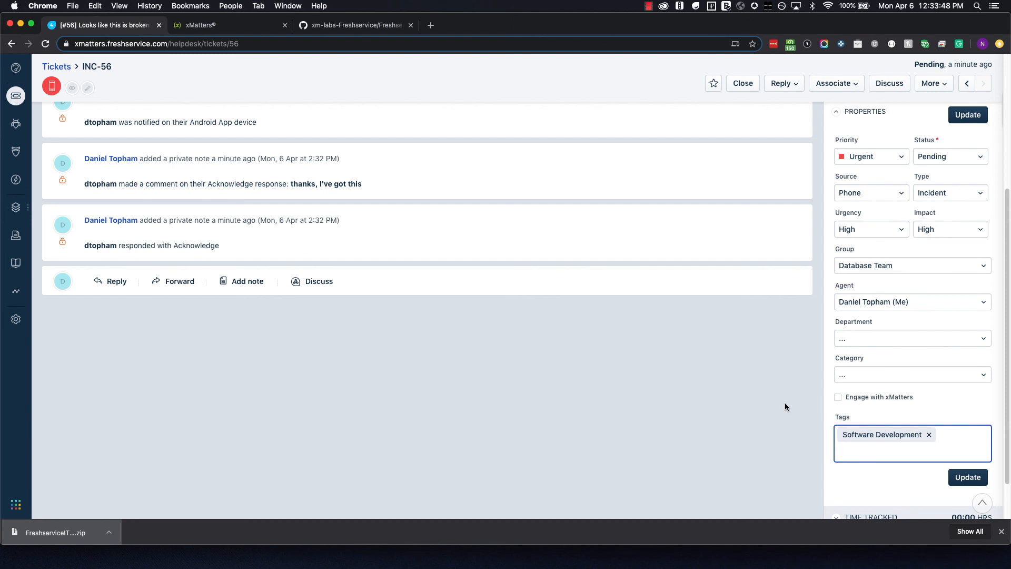
click(837, 396)
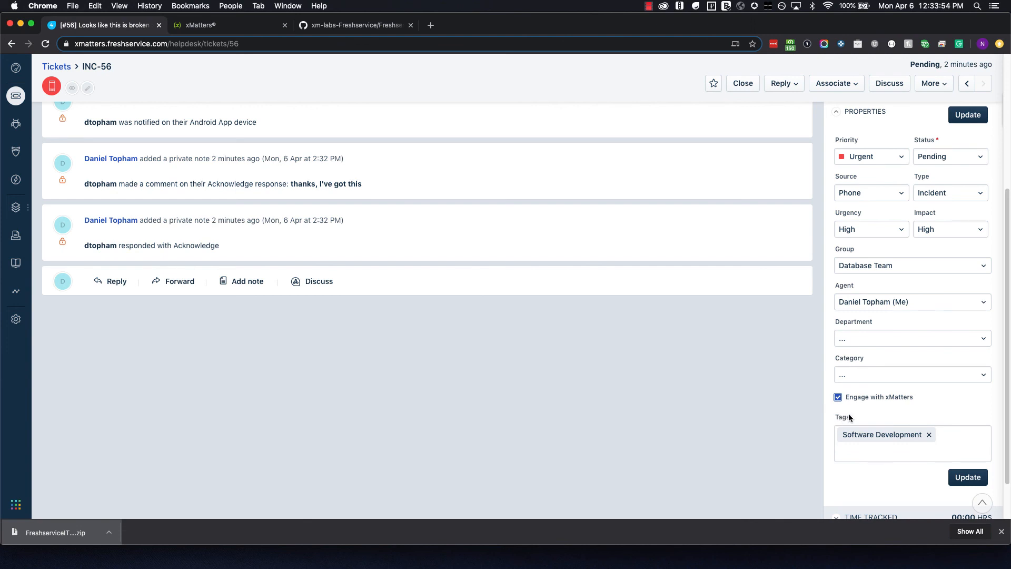
click(869, 437)
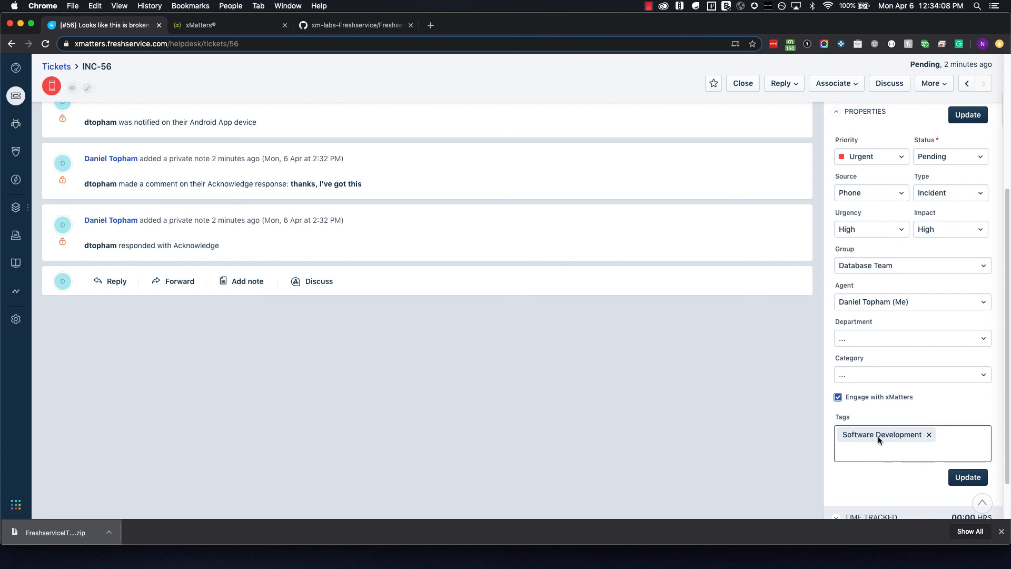
click(967, 477)
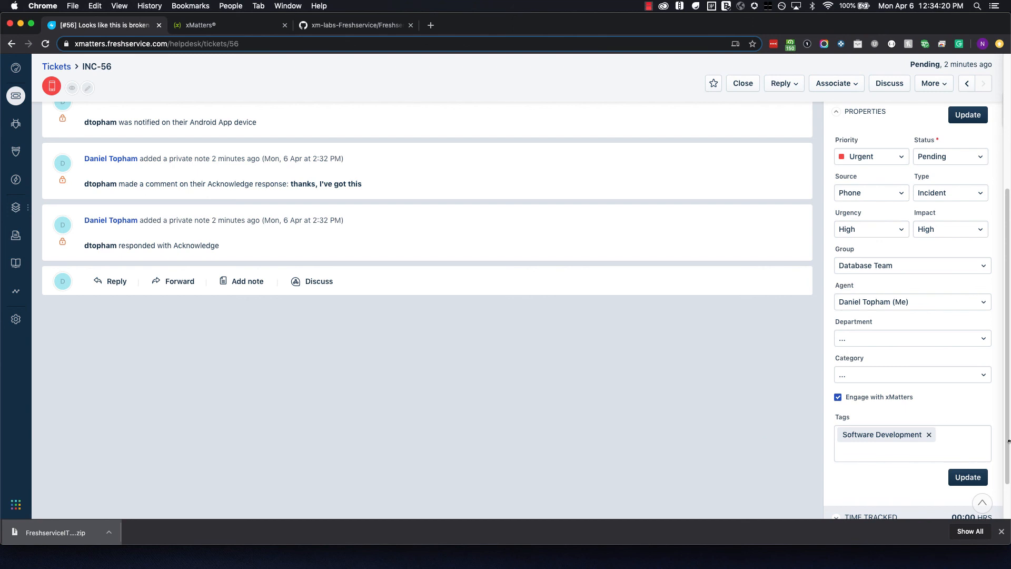
key(super+Tab)
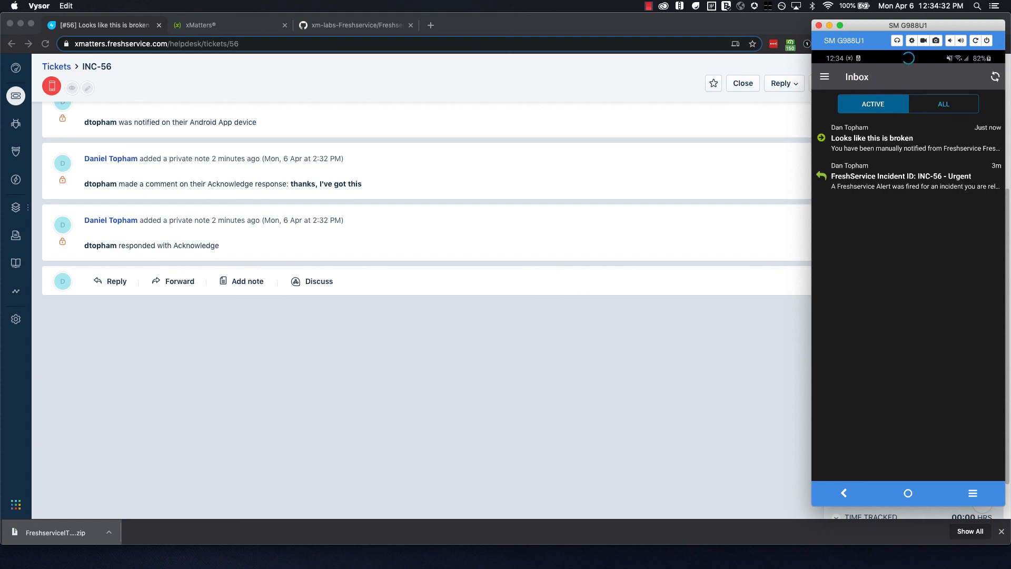
On the phone, acknowledge the 'Looks like this is broken' alert commenting 'sure, I'll be just a second'.
click(872, 139)
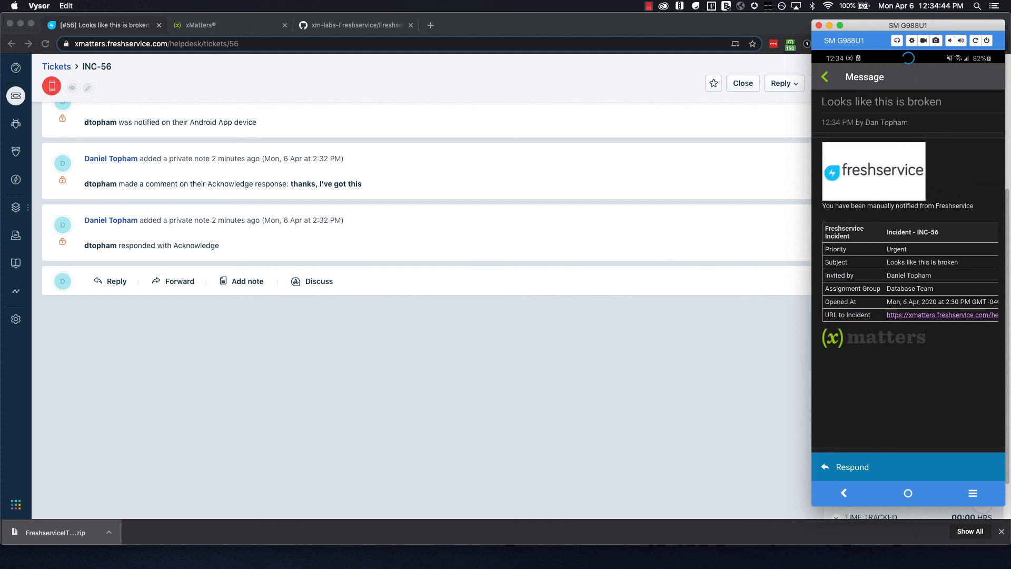
click(853, 467)
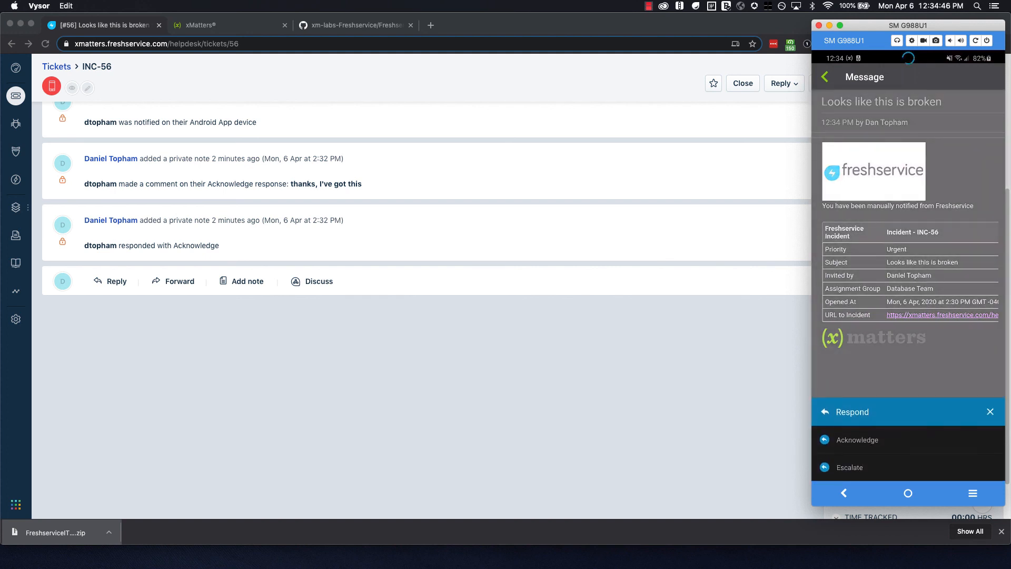
click(857, 440)
click(874, 283)
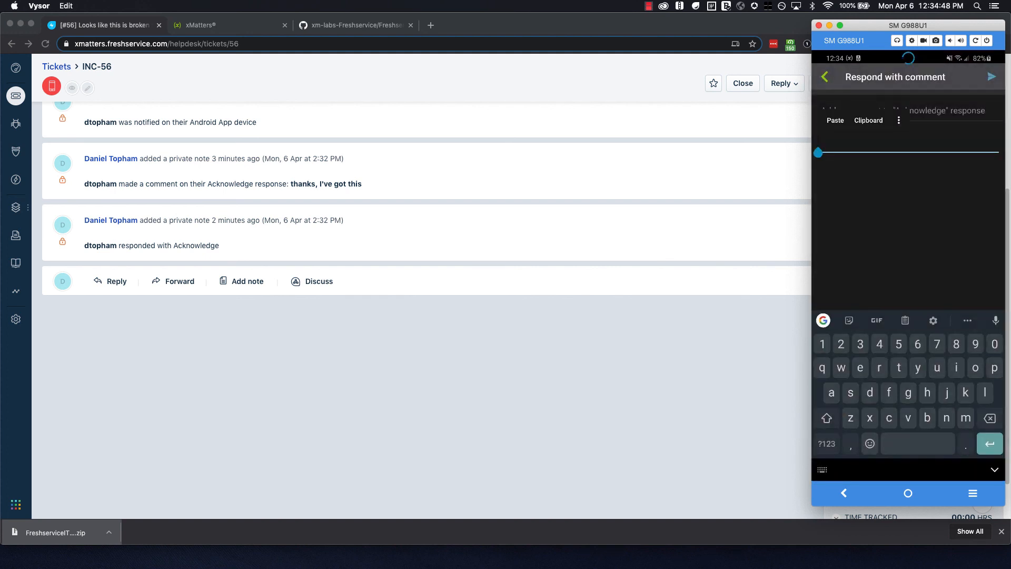
mouse_move(850, 393)
mouse_down()
mouse_move(935, 367)
mouse_move(860, 366)
mouse_up()
text(,)
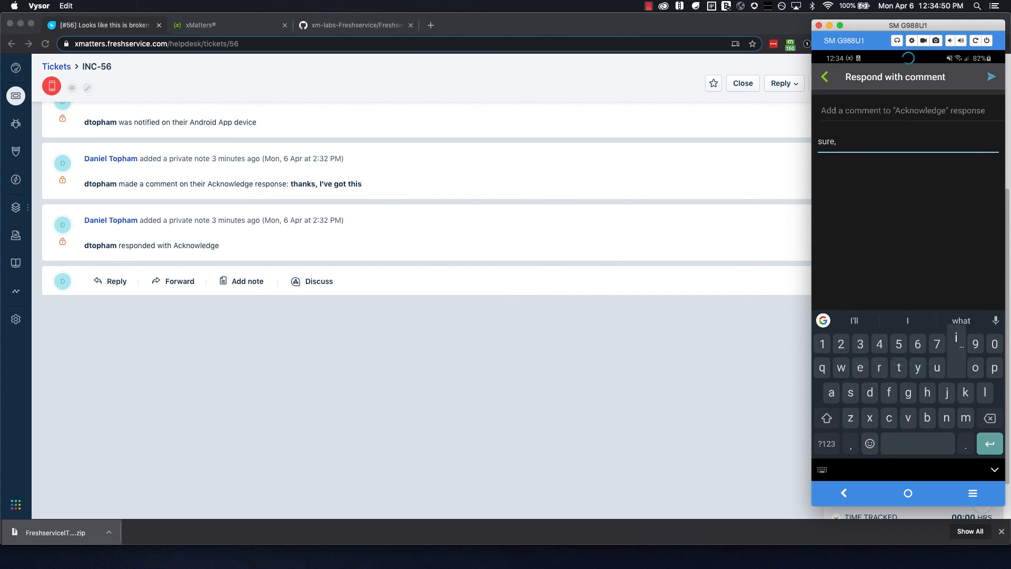
text( I'll be just a second)
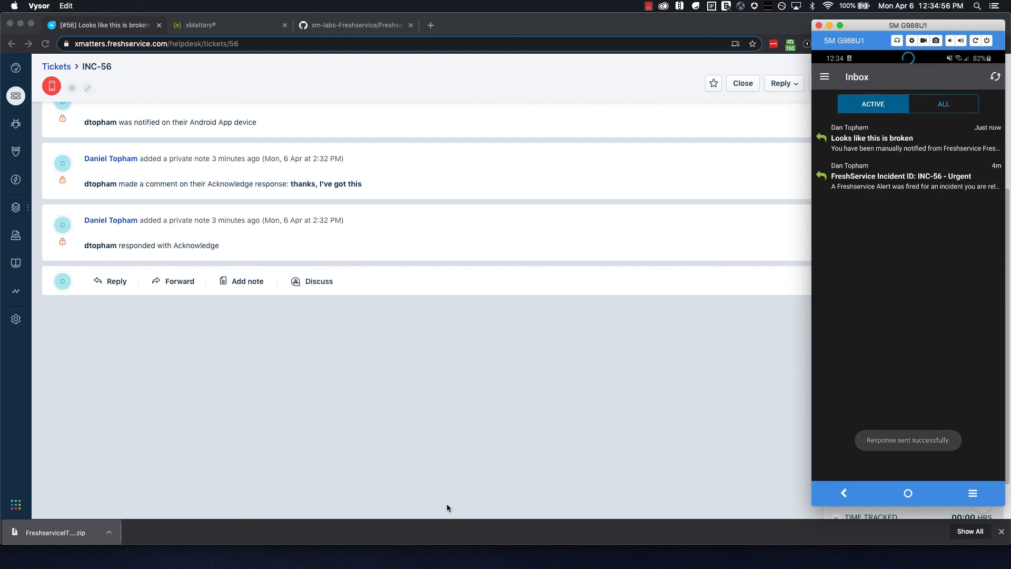
click(417, 389)
scroll(414, 394, up, 2)
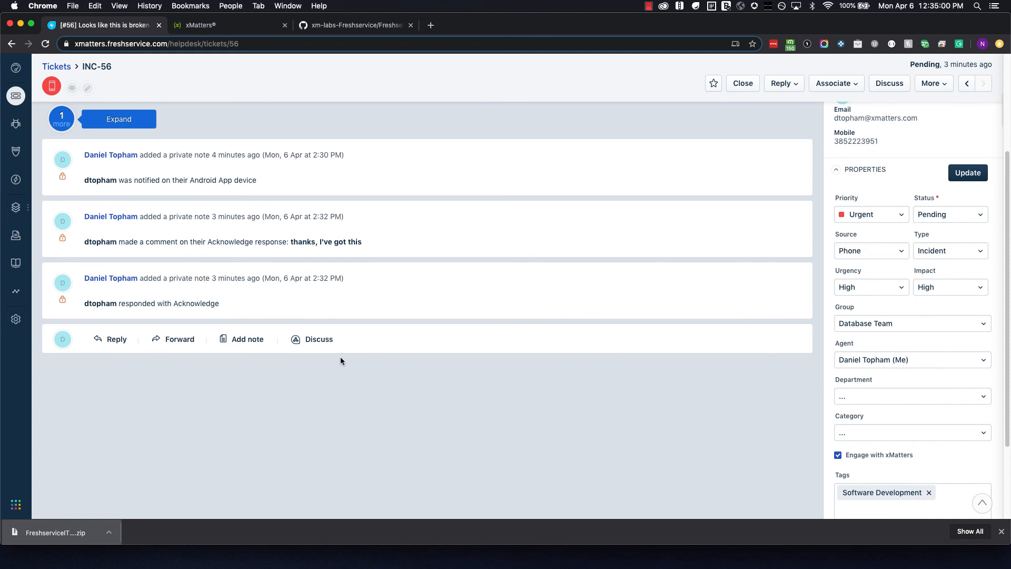
Reload INC-56 and review notes: Software Development engaged, 'sure, I'll be just a second', responder joining soon.
click(45, 44)
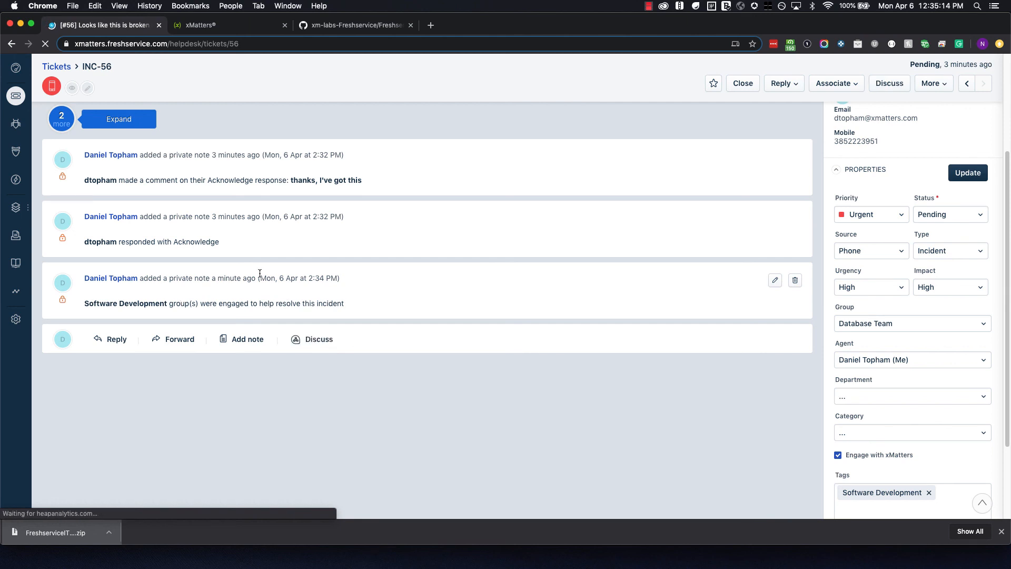
drag(276, 303, 326, 303)
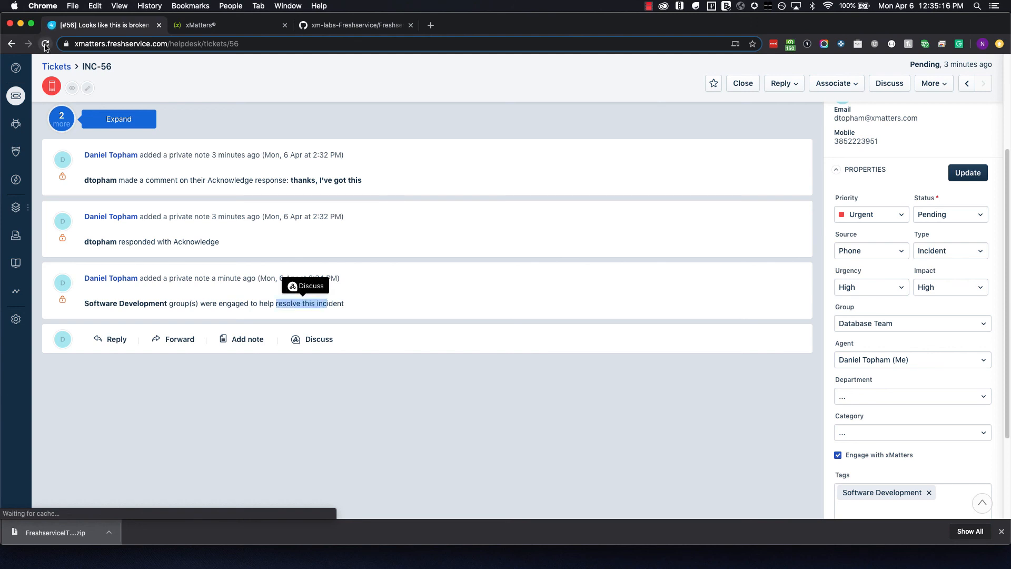
click(45, 45)
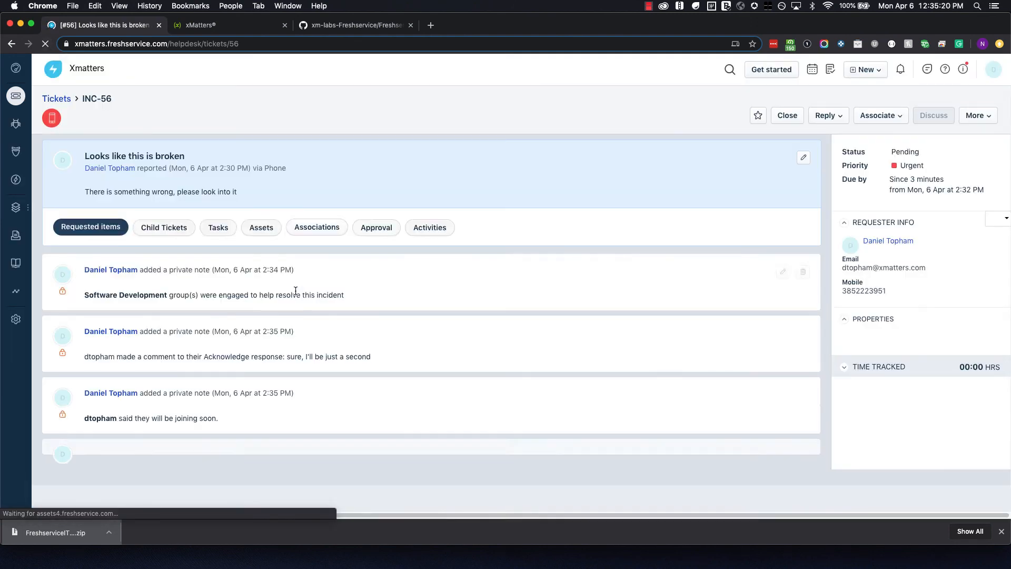
scroll(239, 397, down, 3)
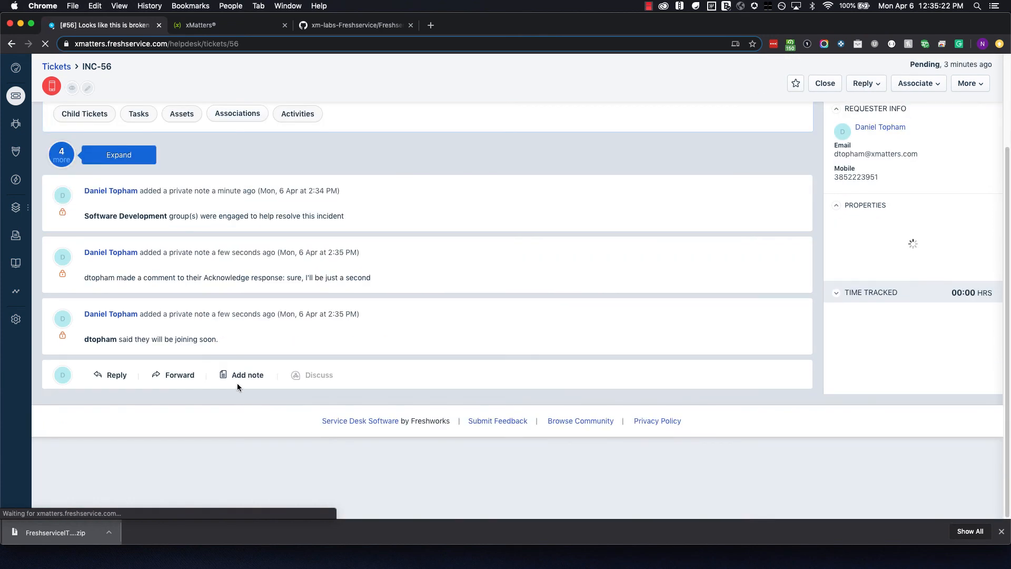
drag(371, 277, 286, 277)
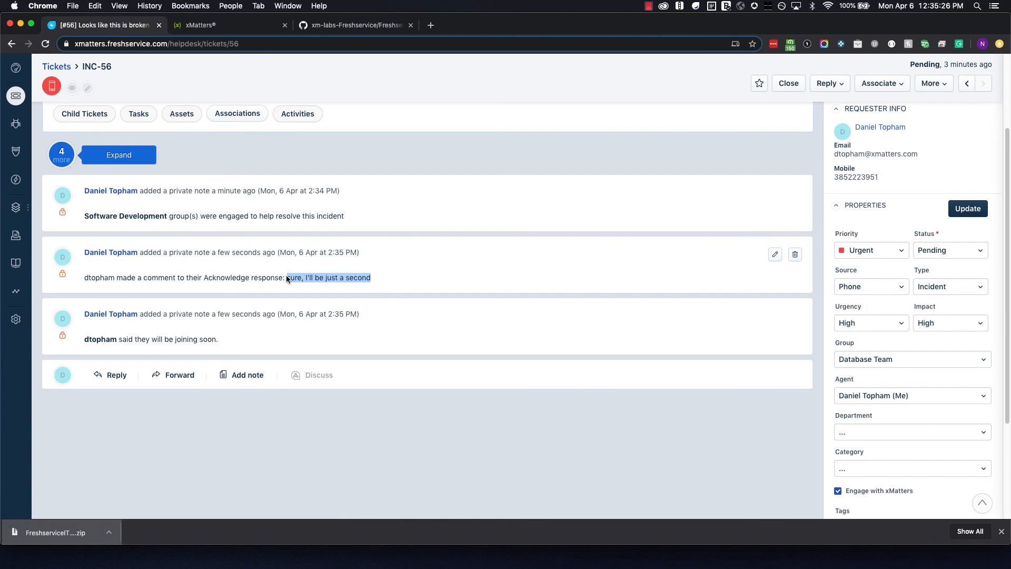
drag(151, 341, 223, 341)
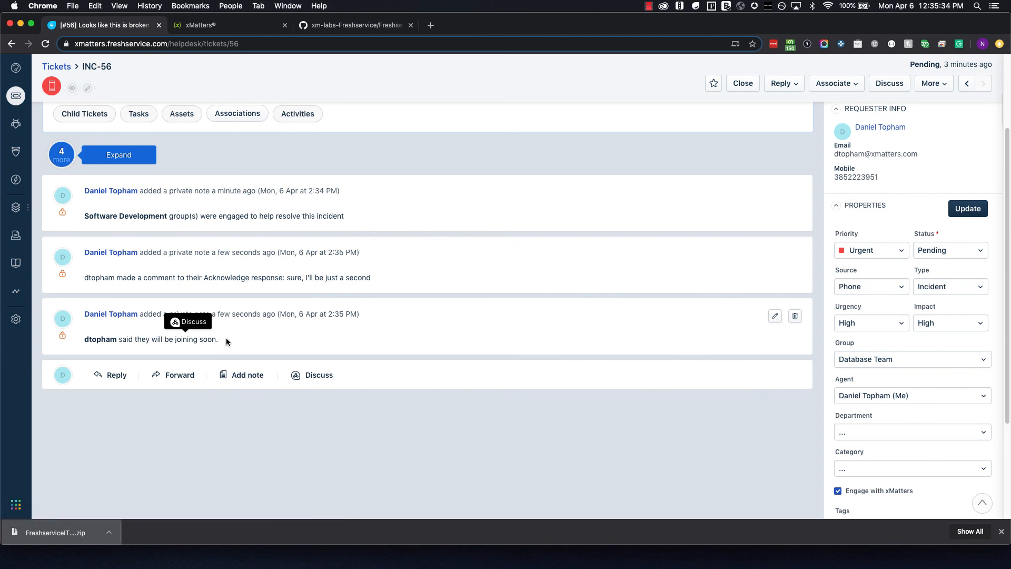
scroll(450, 440, down, 1)
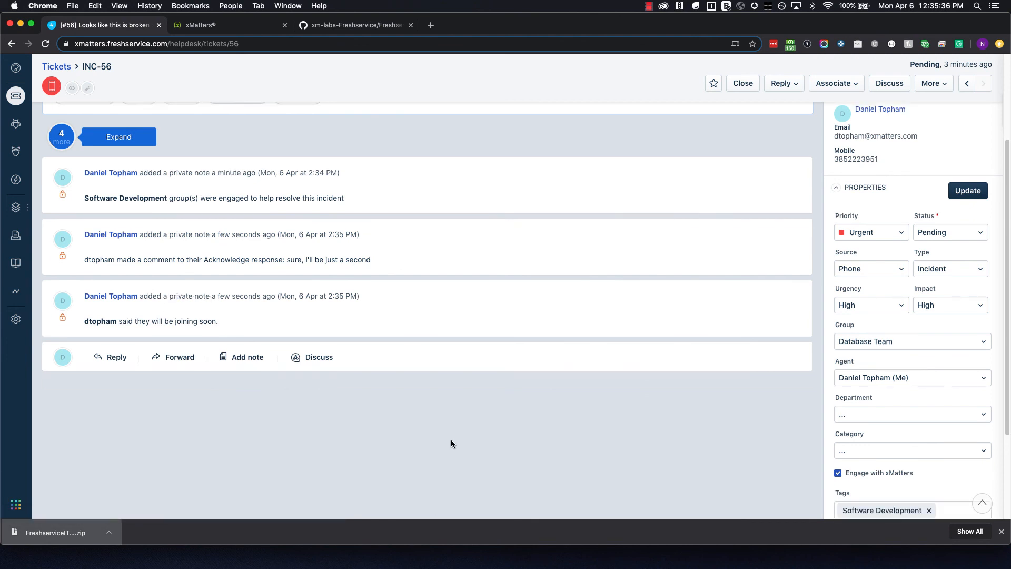
scroll(451, 439, up, 1)
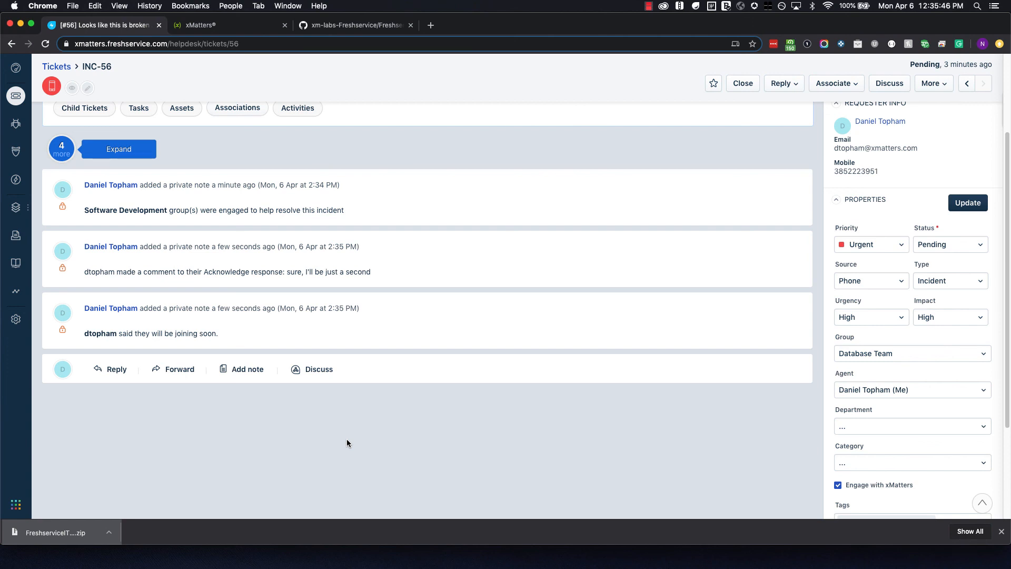
Post a public note on INC-56: 'Looks like this will be a quick fix', estimating 5 minutes.
click(248, 370)
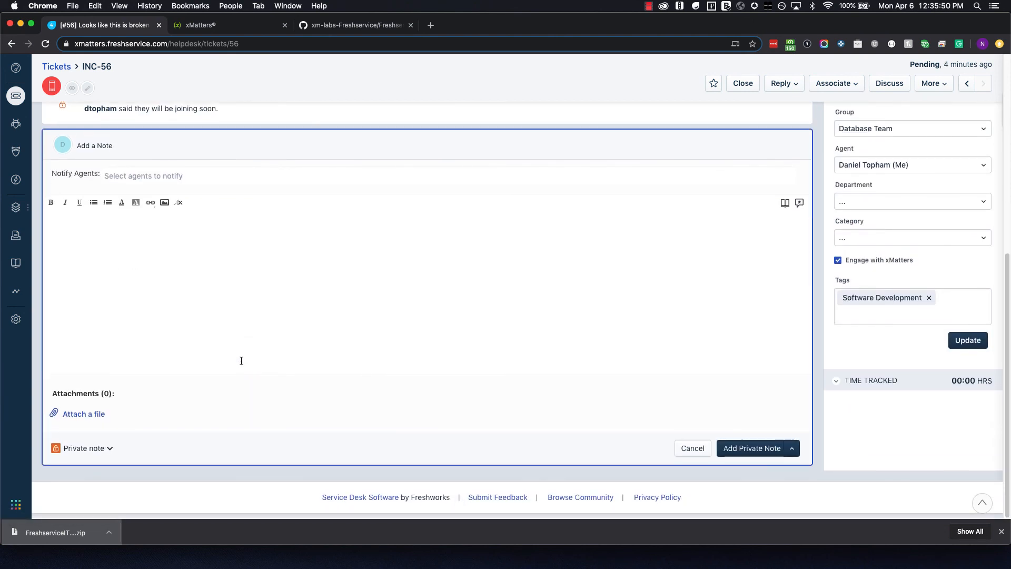
click(106, 447)
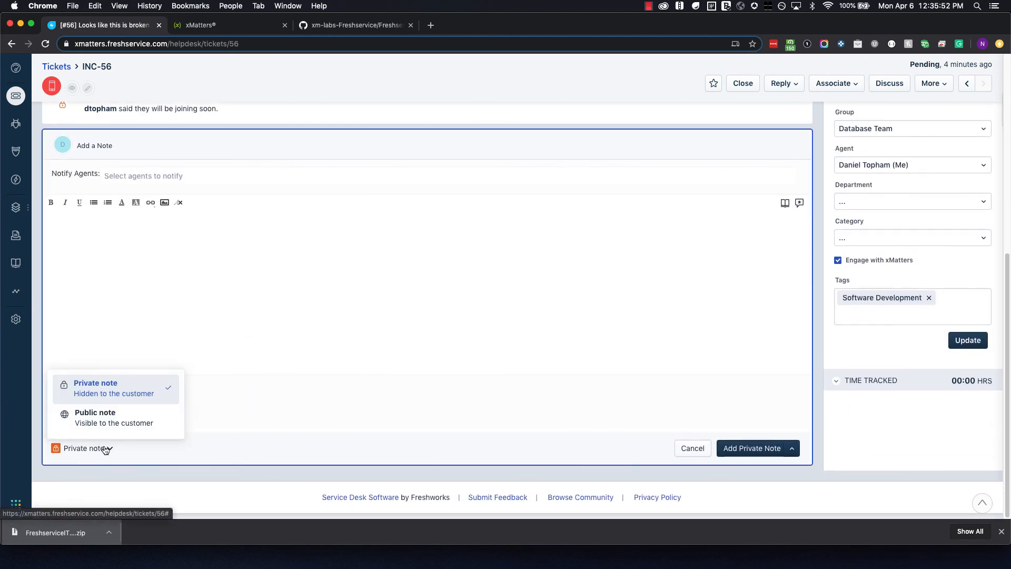
click(107, 419)
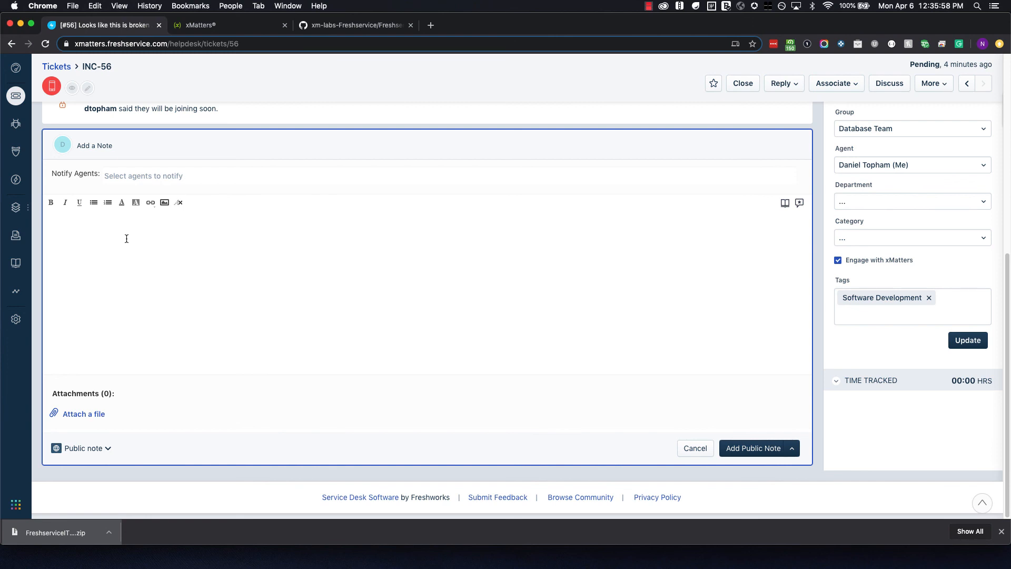
text(Looks like this will be a quick fix and will update when)
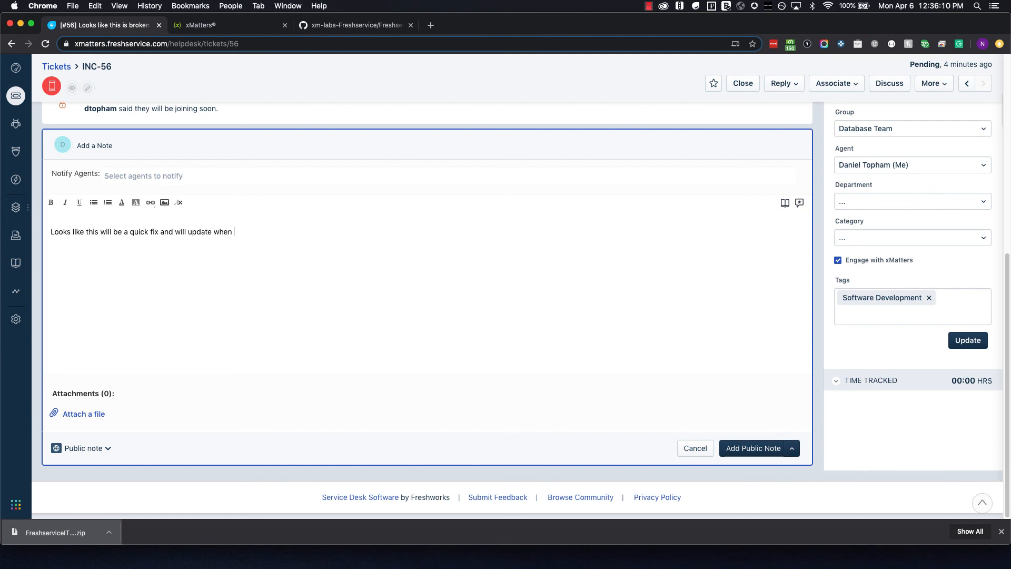
text( we have a solution. Estimated )
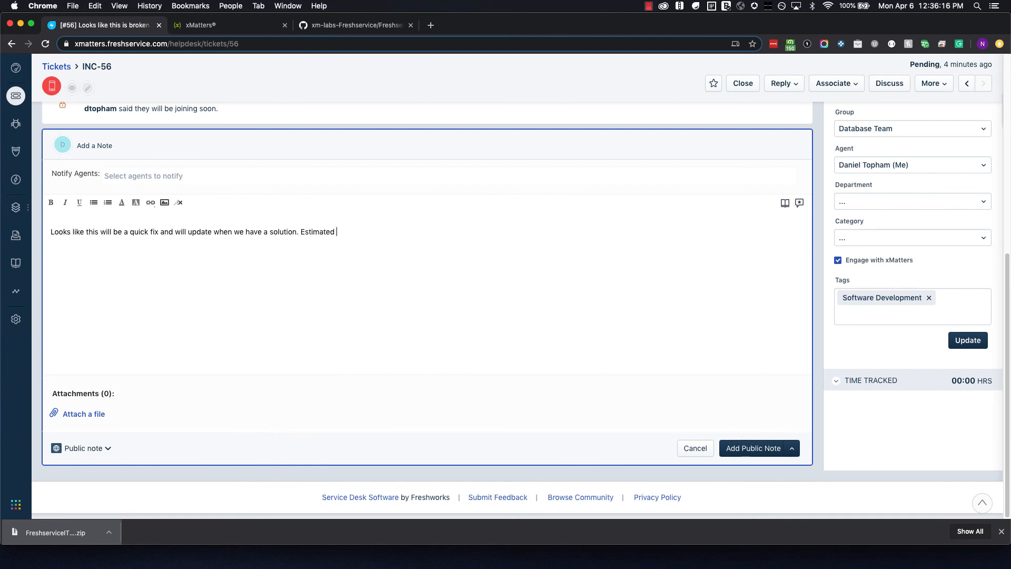
text(time to fix is 5 minutes)
click(754, 453)
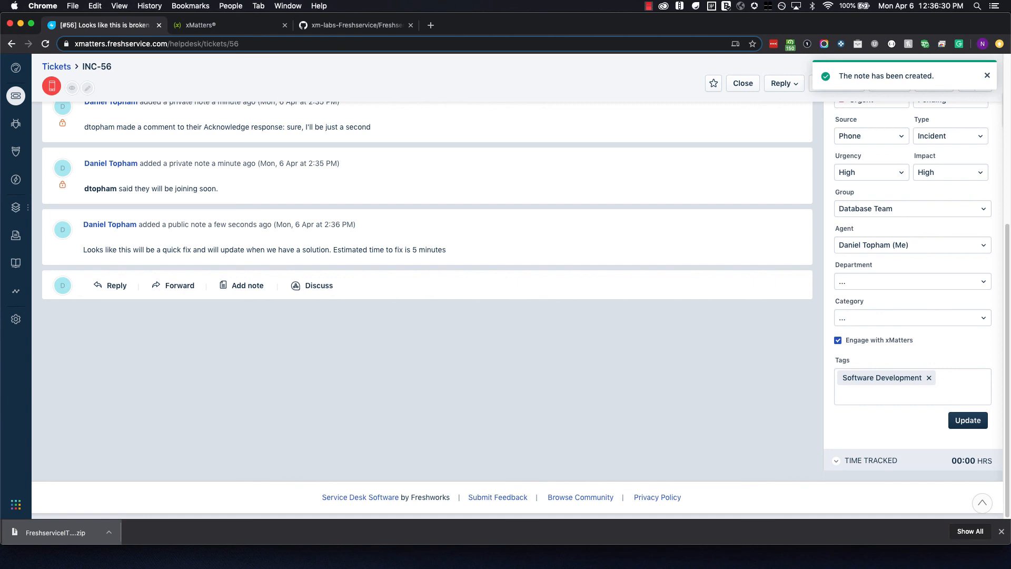
key(super+Tab)
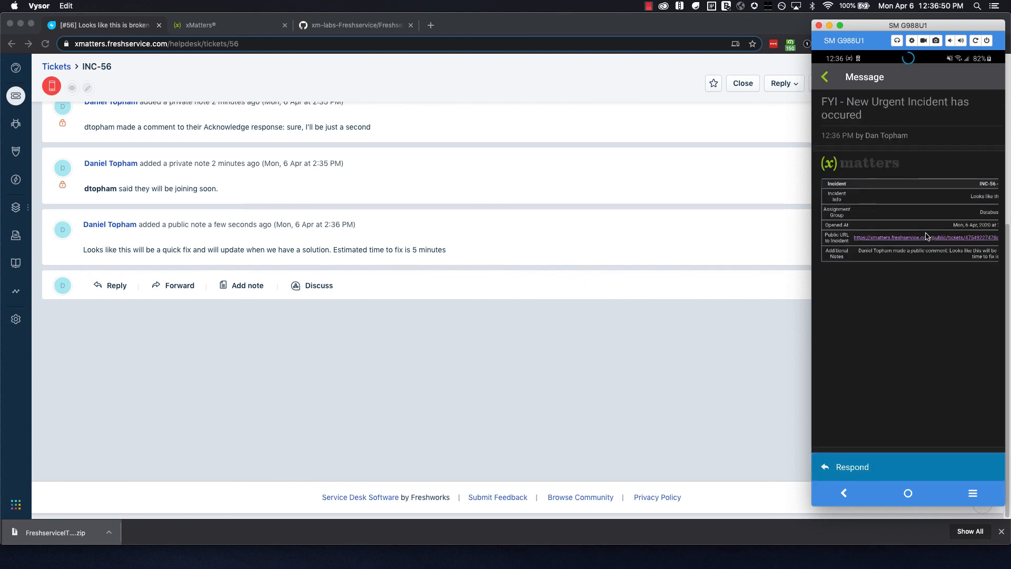
scroll(927, 236, right, 5)
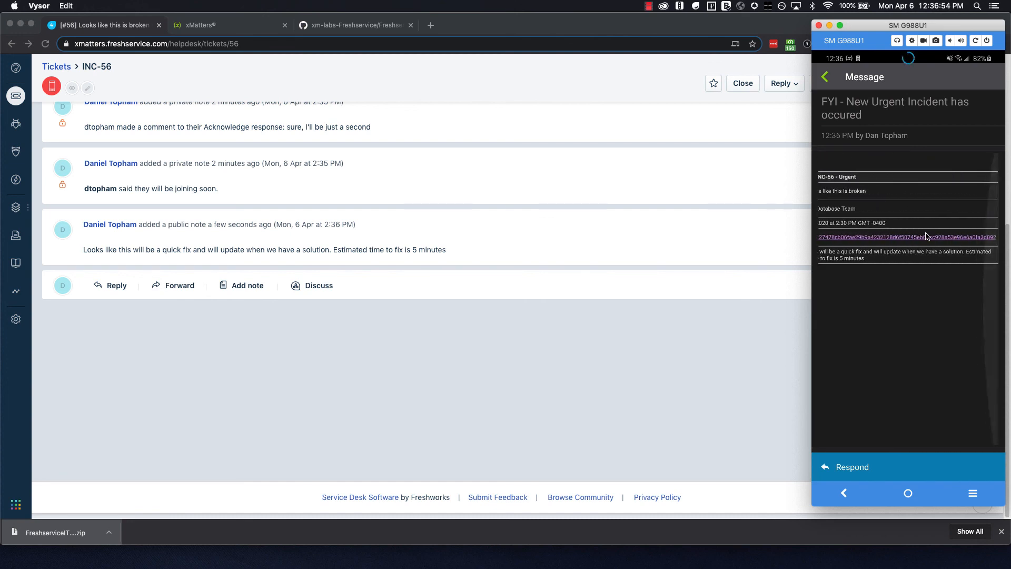
scroll(926, 236, left, 5)
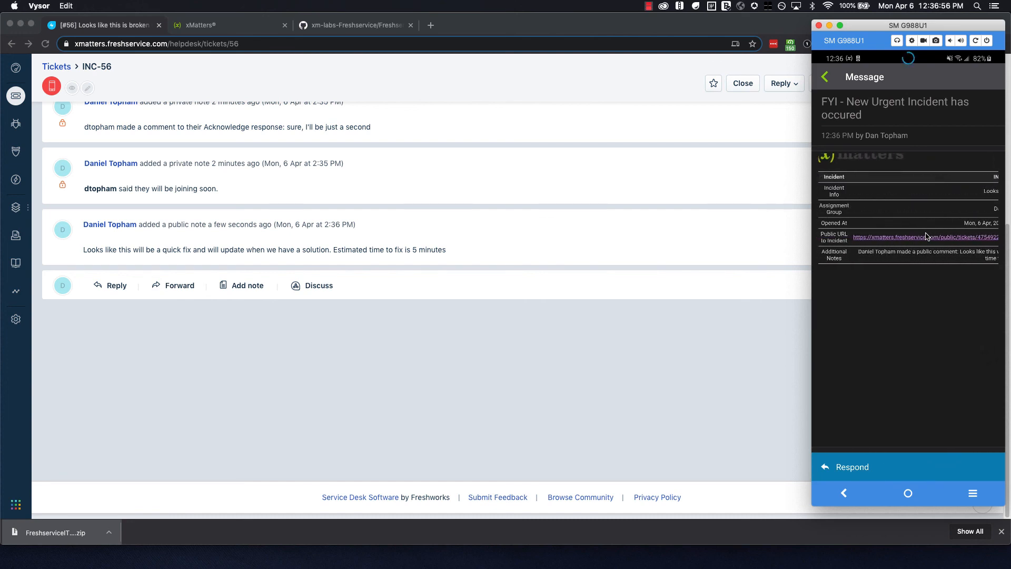
scroll(926, 236, right, 2)
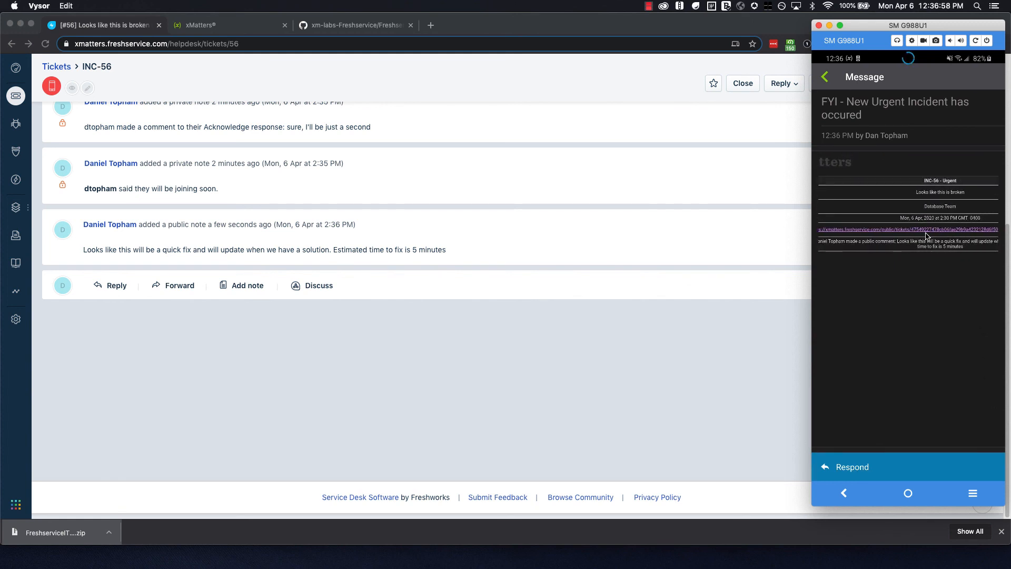
scroll(927, 236, left, 3)
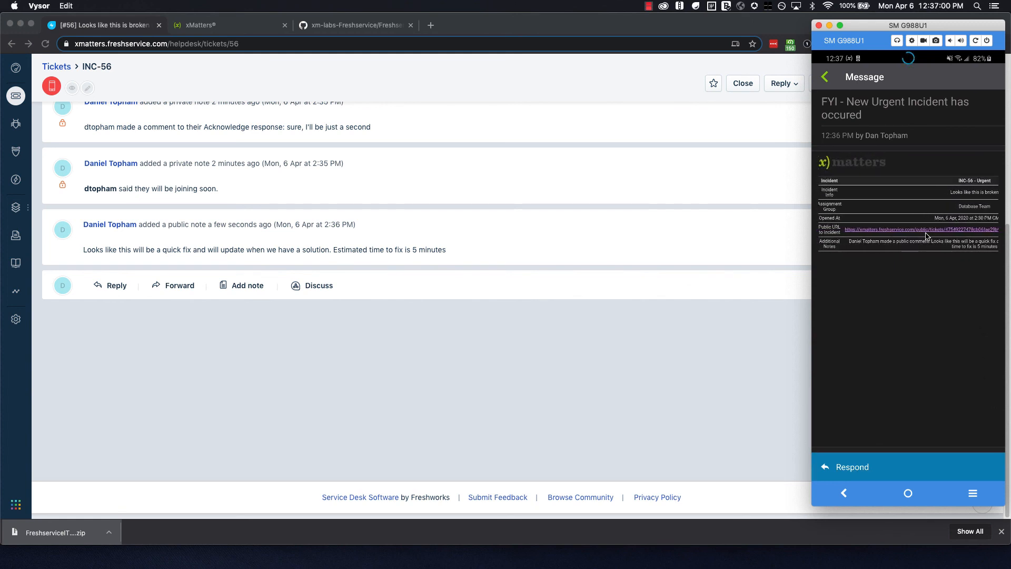
double_click(927, 237)
scroll(927, 236, left, 2)
scroll(927, 236, right, 2)
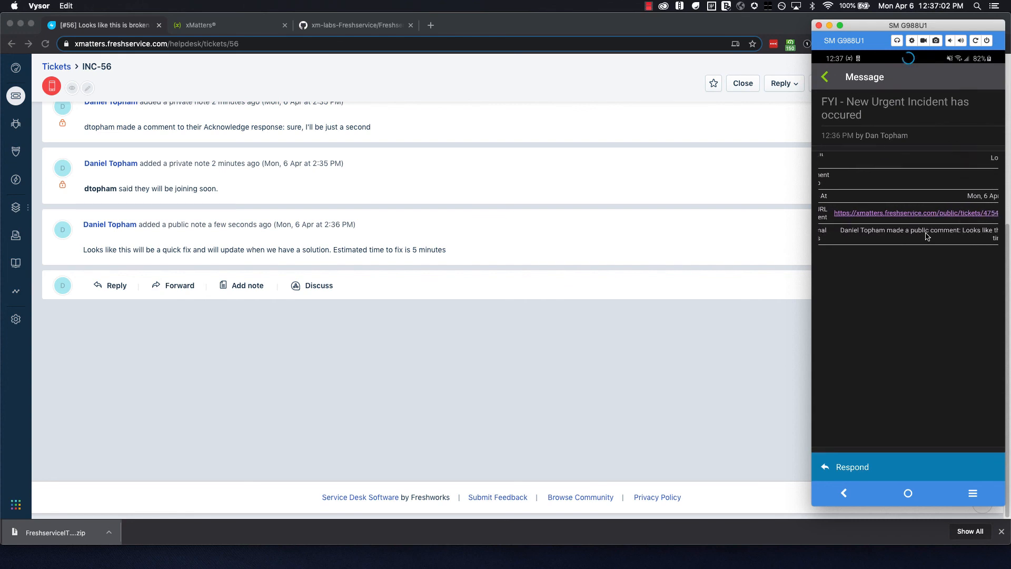
scroll(927, 237, right, 3)
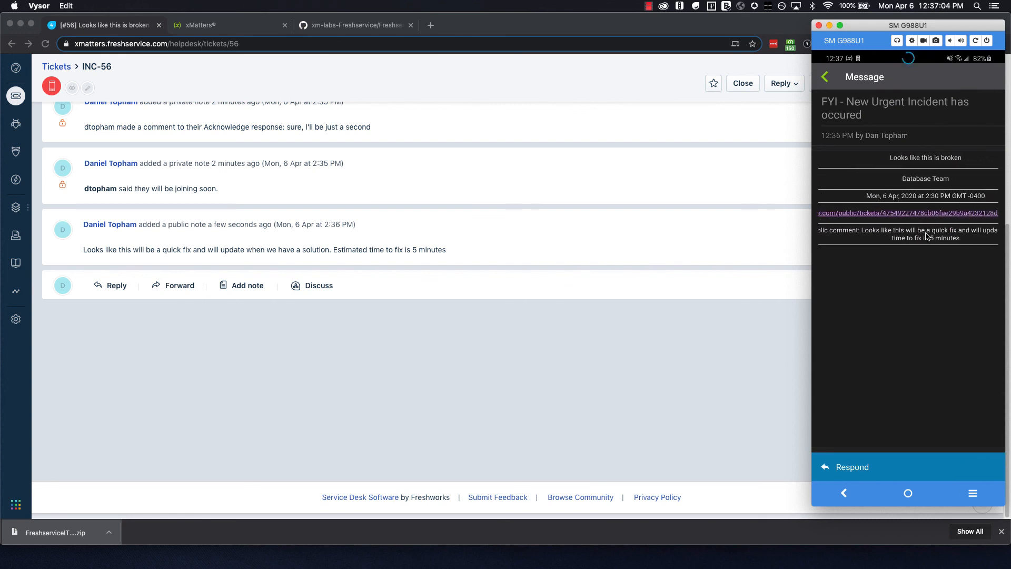
scroll(927, 236, right, 3)
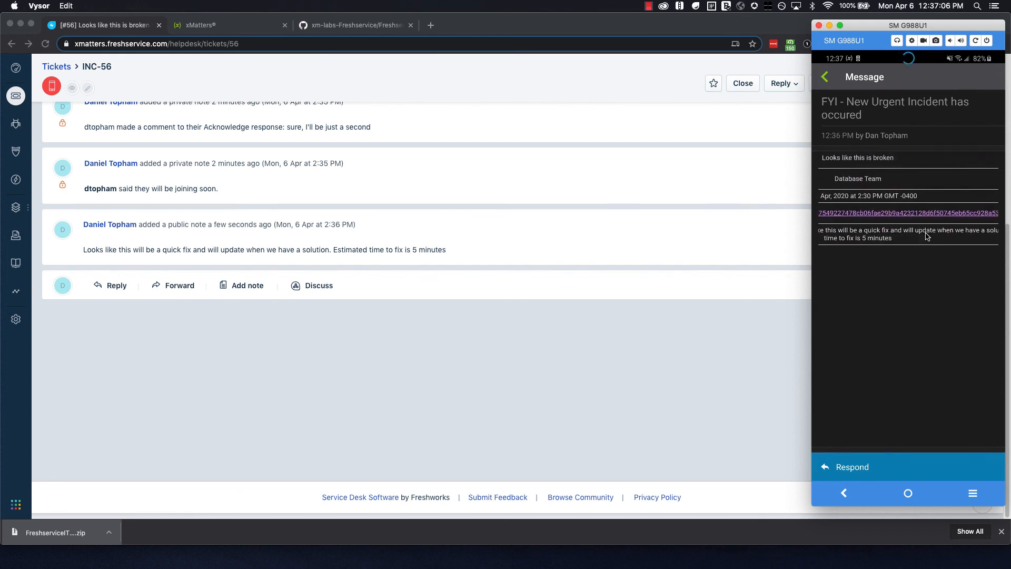
scroll(927, 236, down, 3)
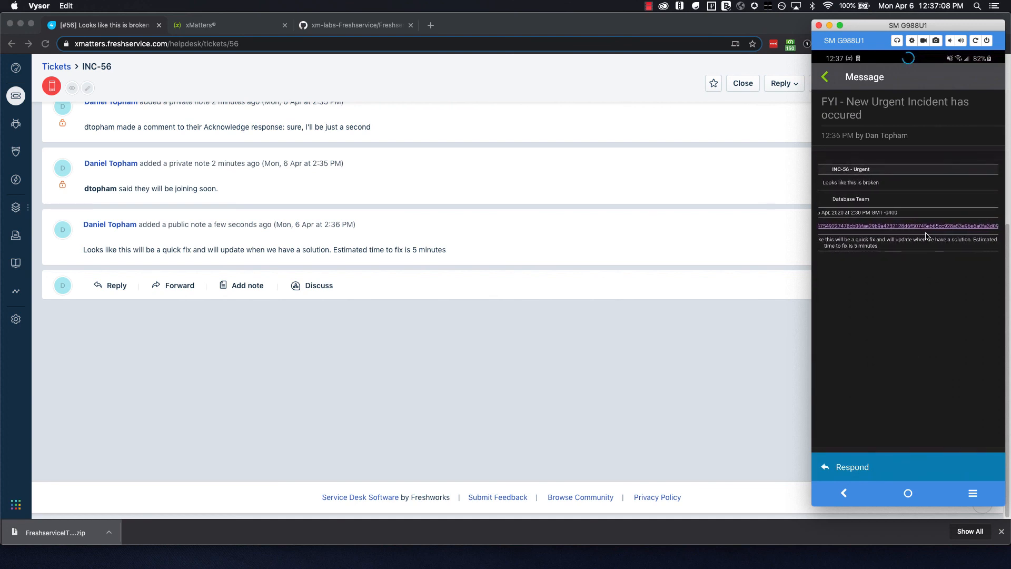
scroll(926, 236, left, 5)
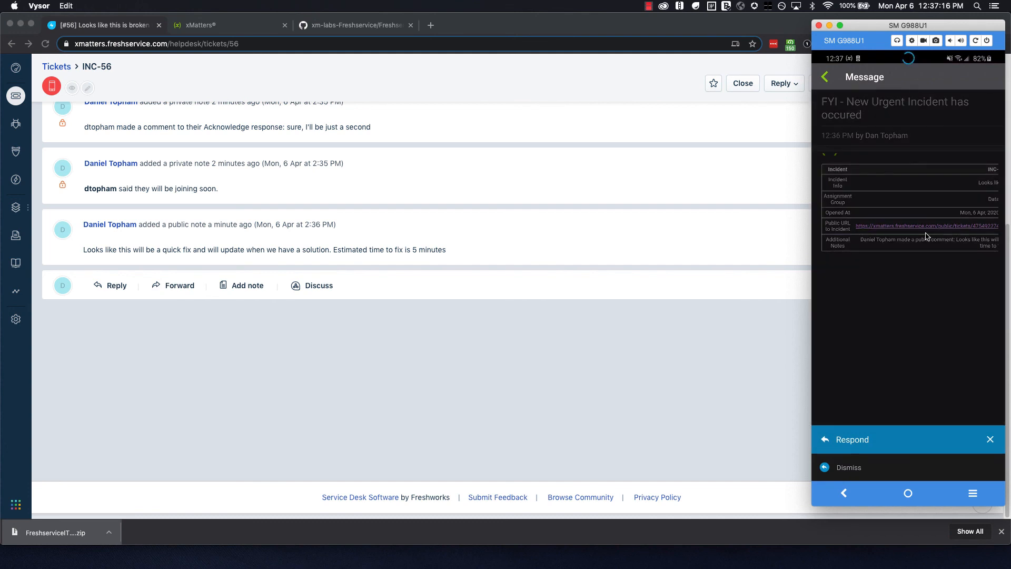
click(926, 236)
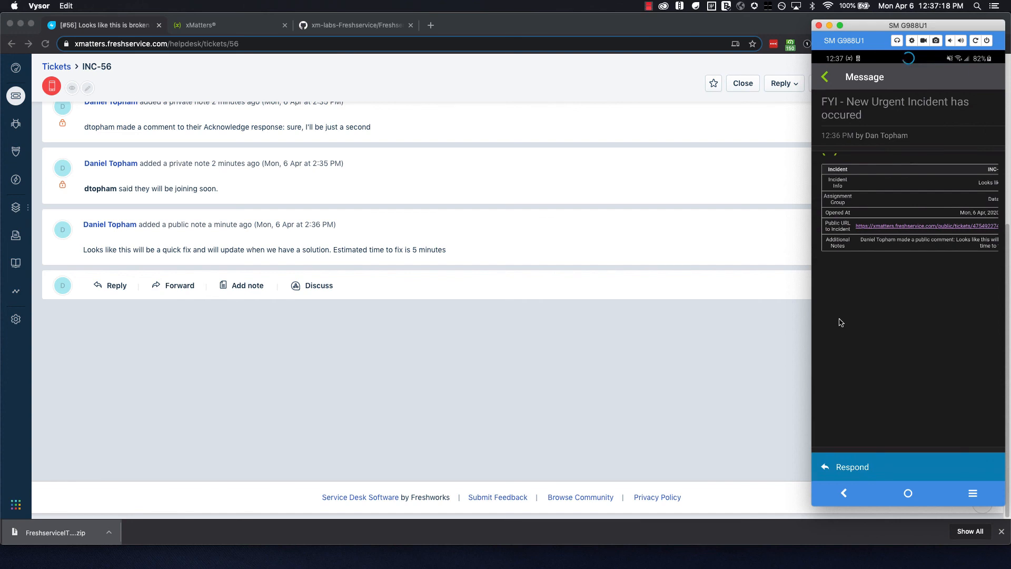